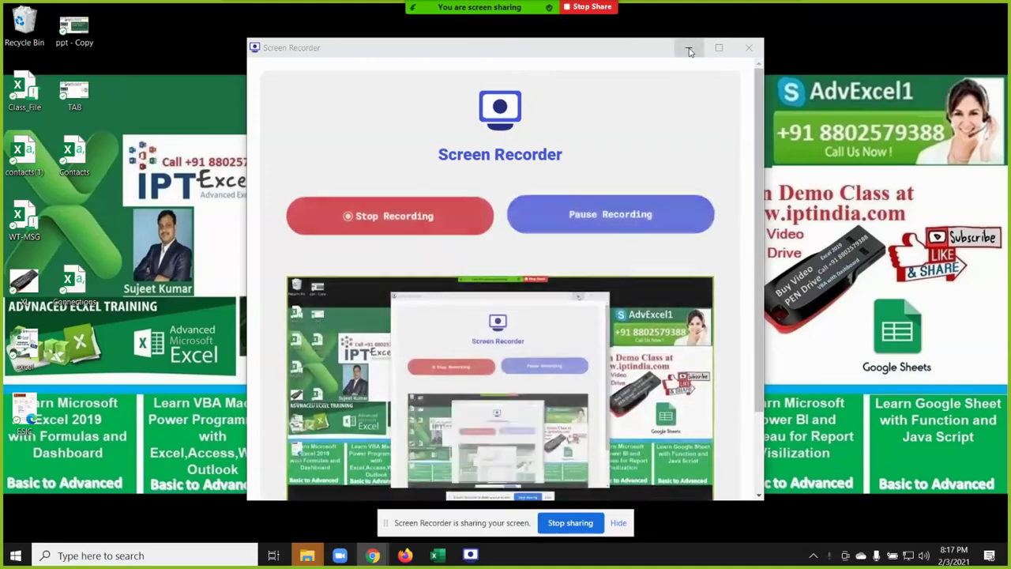
Step: Hide the screen recorder and allow the other participant to record the meeting
click(689, 48)
click(782, 20)
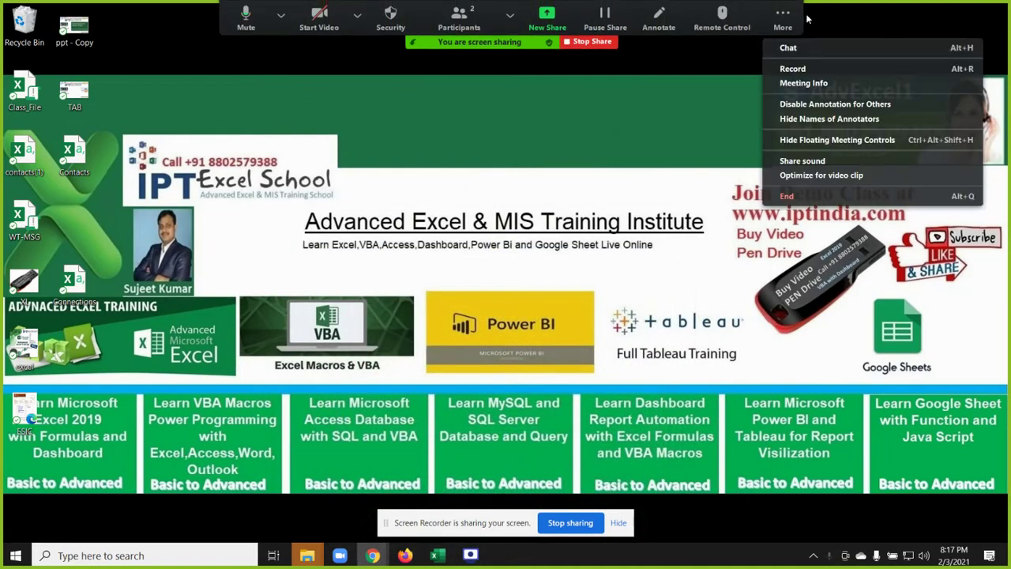
click(496, 28)
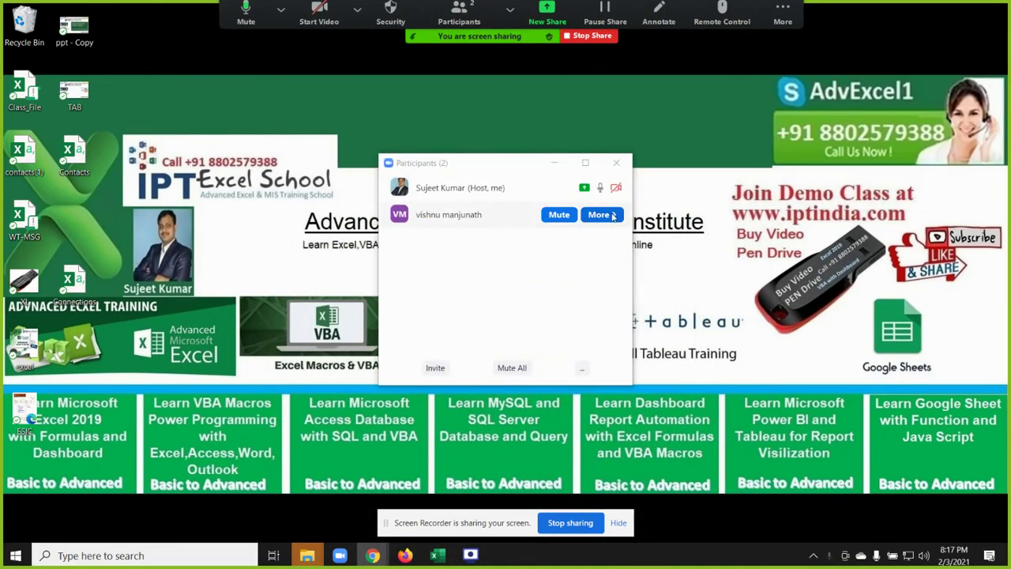
click(600, 214)
click(664, 281)
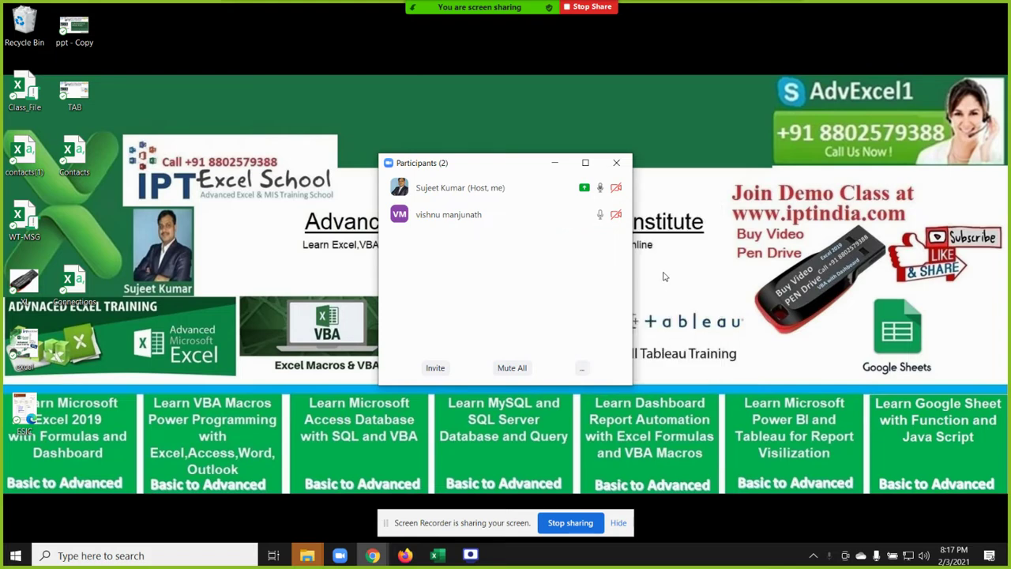
click(616, 162)
mouse_move(519, 10)
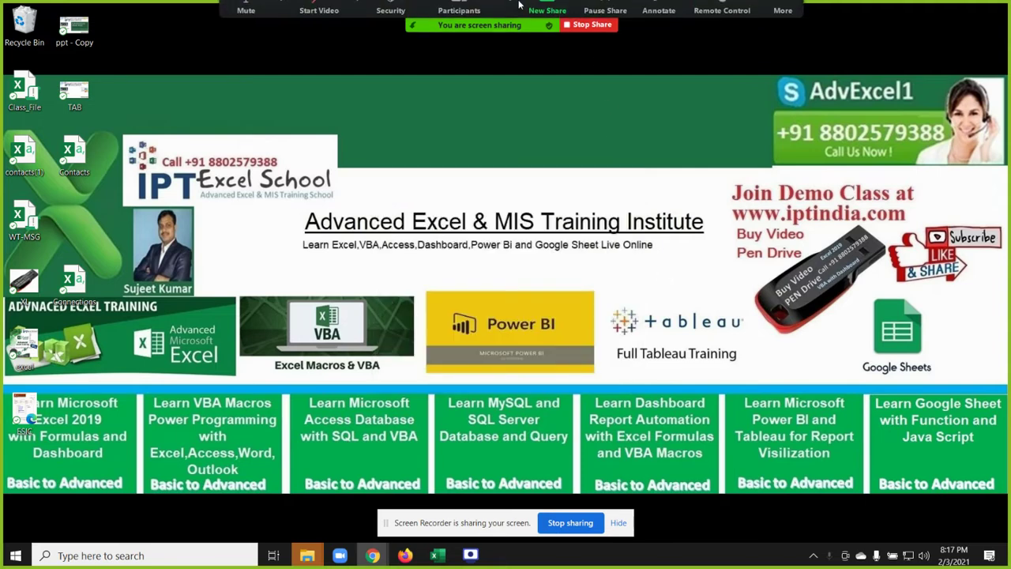
Step: Start recording the Zoom meeting and bring the Excel workbook to the front
click(781, 16)
click(804, 71)
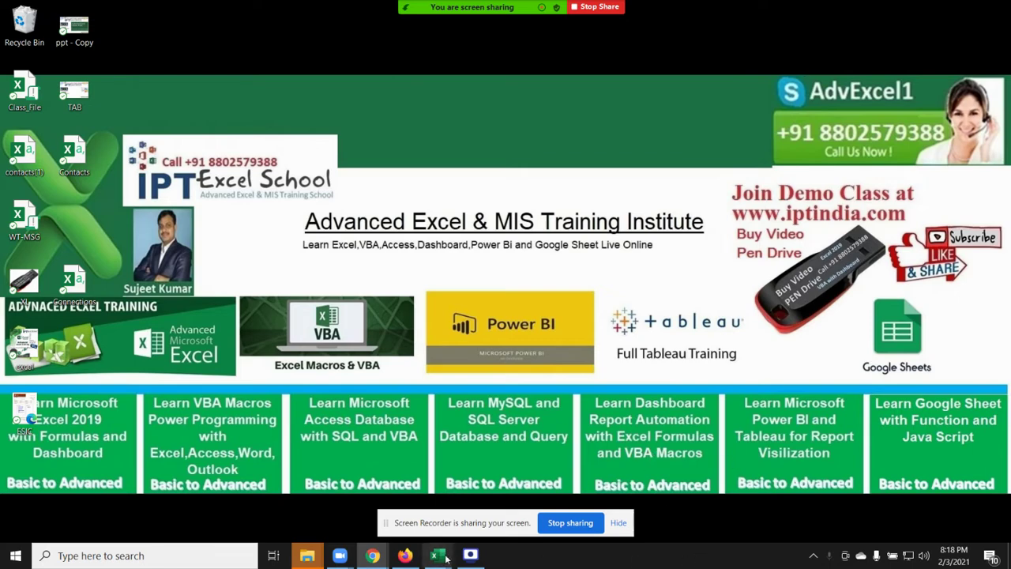
mouse_move(437, 555)
click(371, 505)
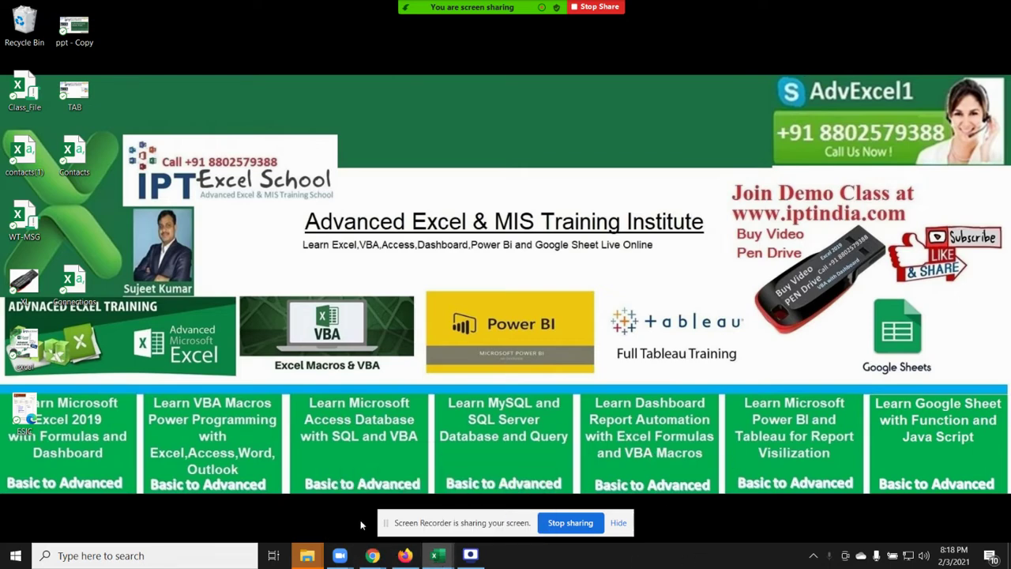
Step: Enter the headers Name, Roll and Marks in A1:C1
click(100, 174)
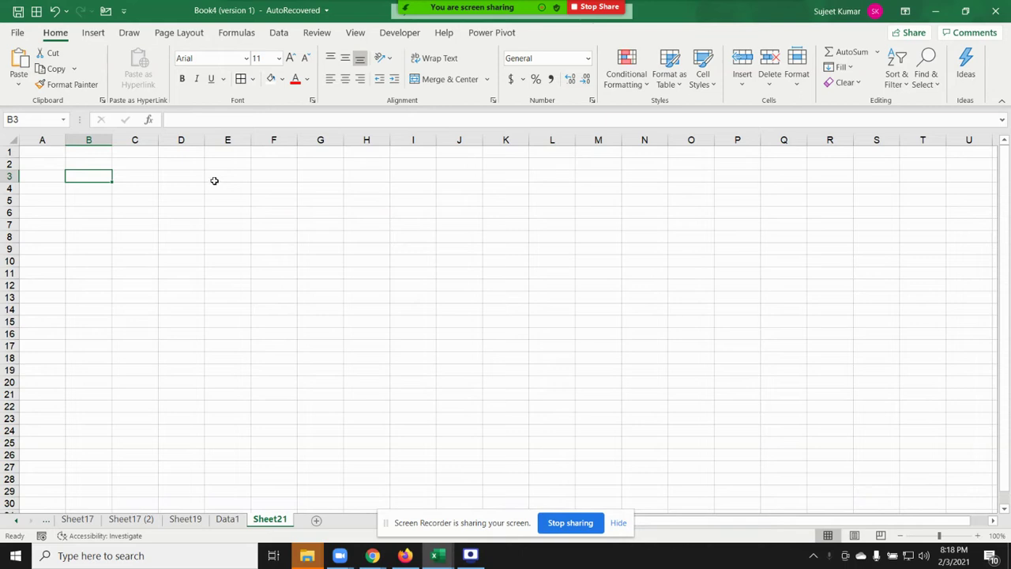
text(Nam)
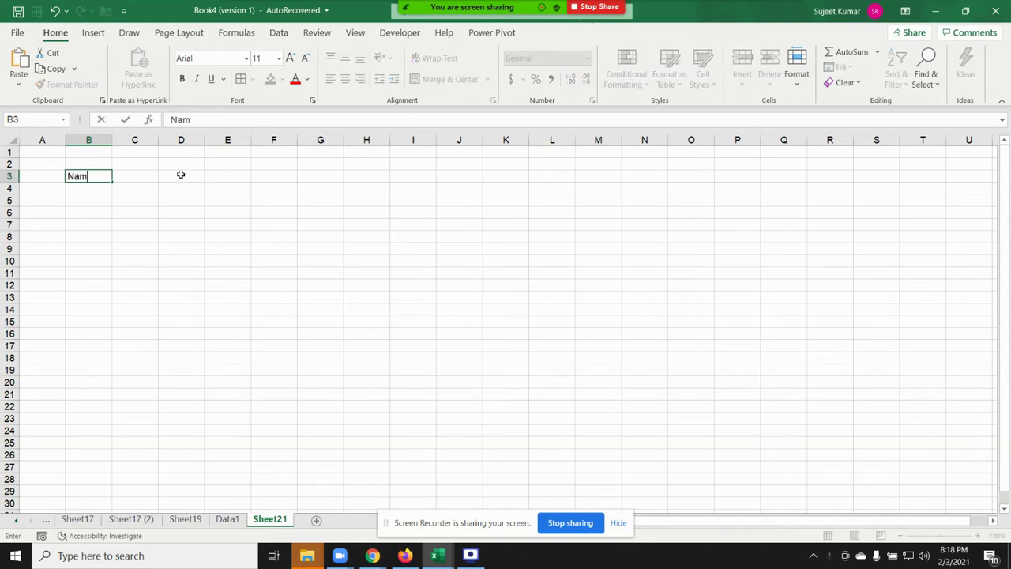
key(Escape)
click(50, 150)
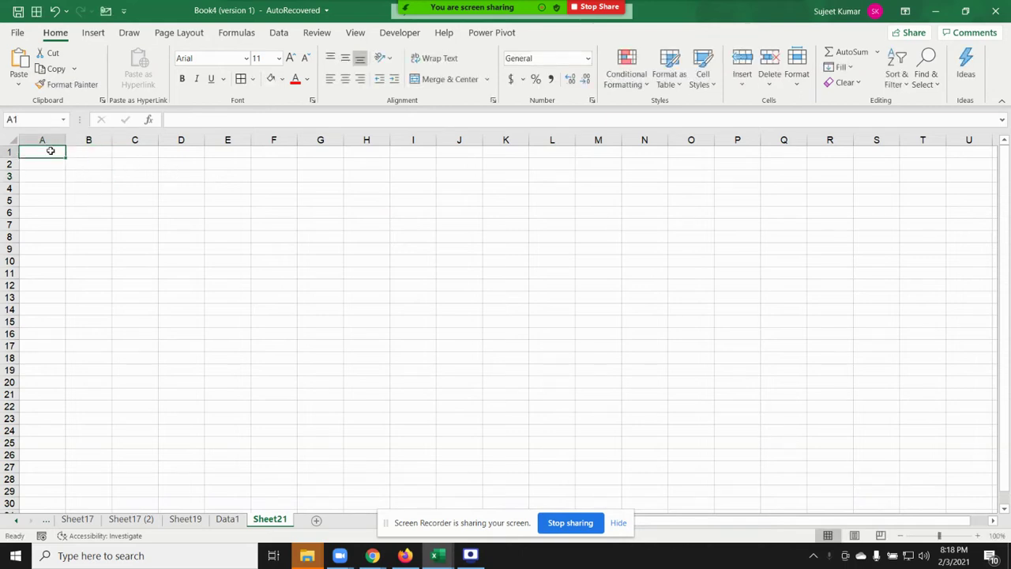
text(Name)
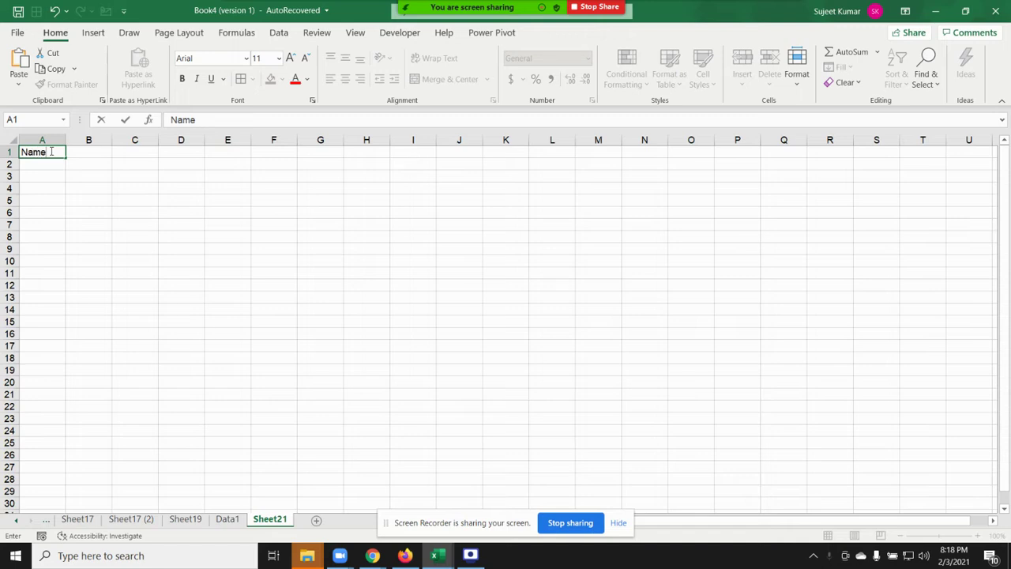
key(Tab)
text(Roll)
key(Tab)
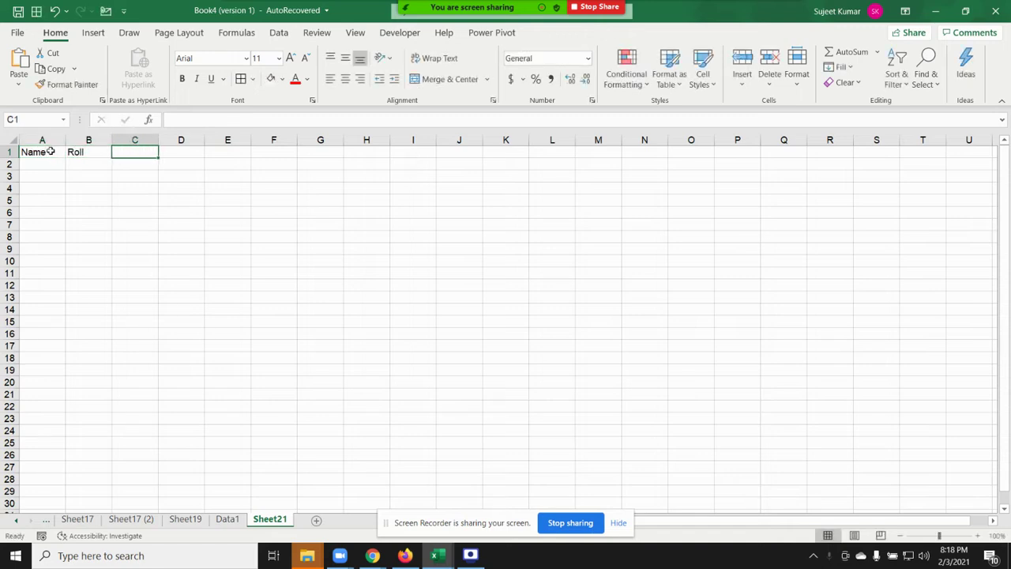
text(Marks)
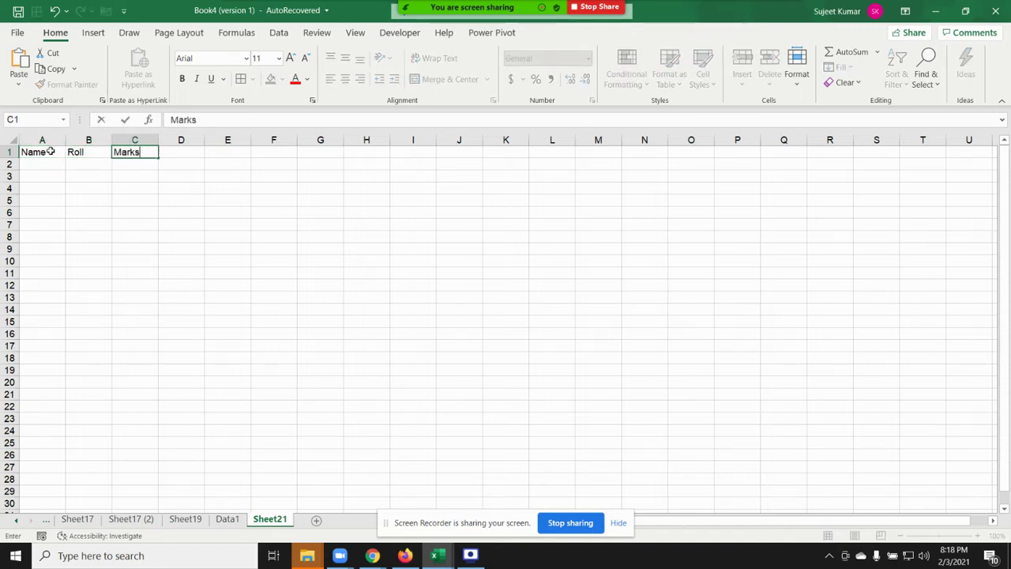
key(Return)
Step: Enter 'Puja' in A2 and fill the student names down to A12
text(Pu)
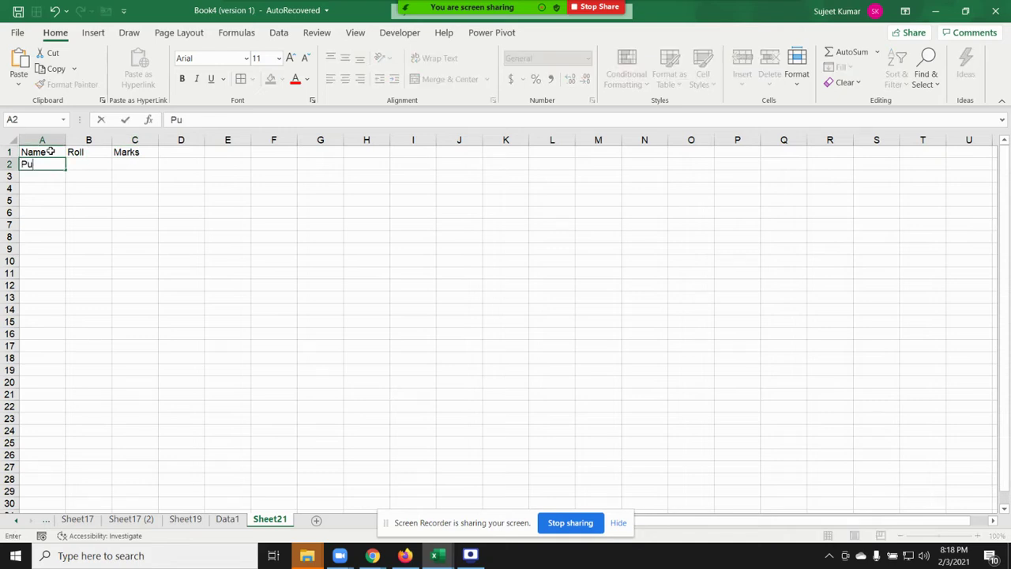
text(iuja)
key(Return)
click(31, 164)
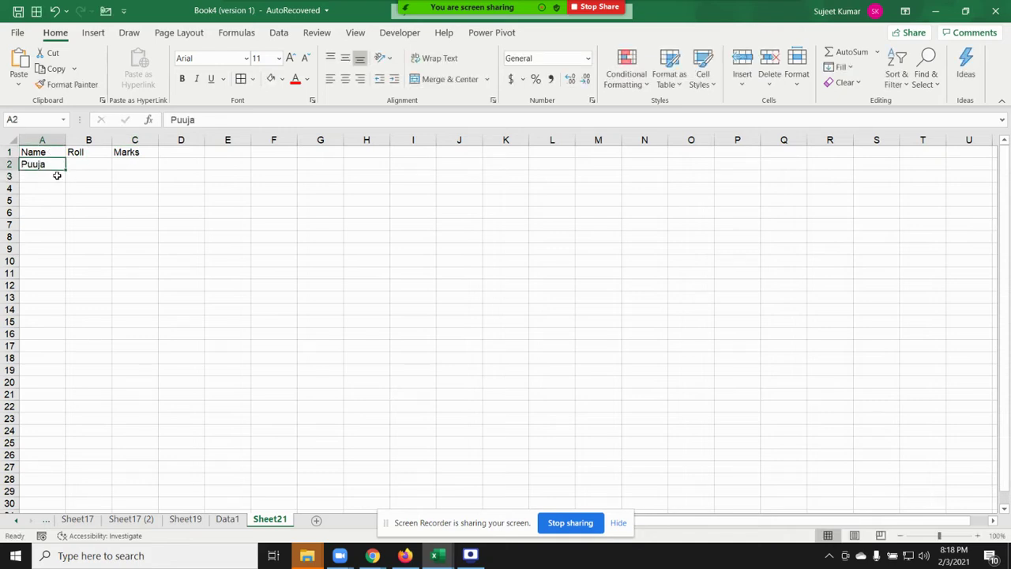
drag(65, 172, 63, 286)
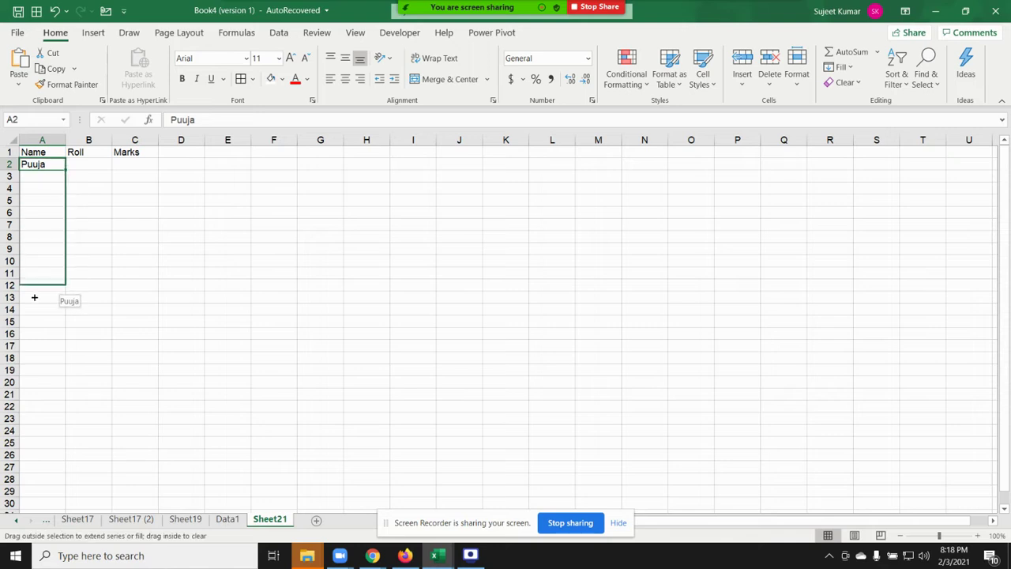
click(100, 169)
key(ctrl+z)
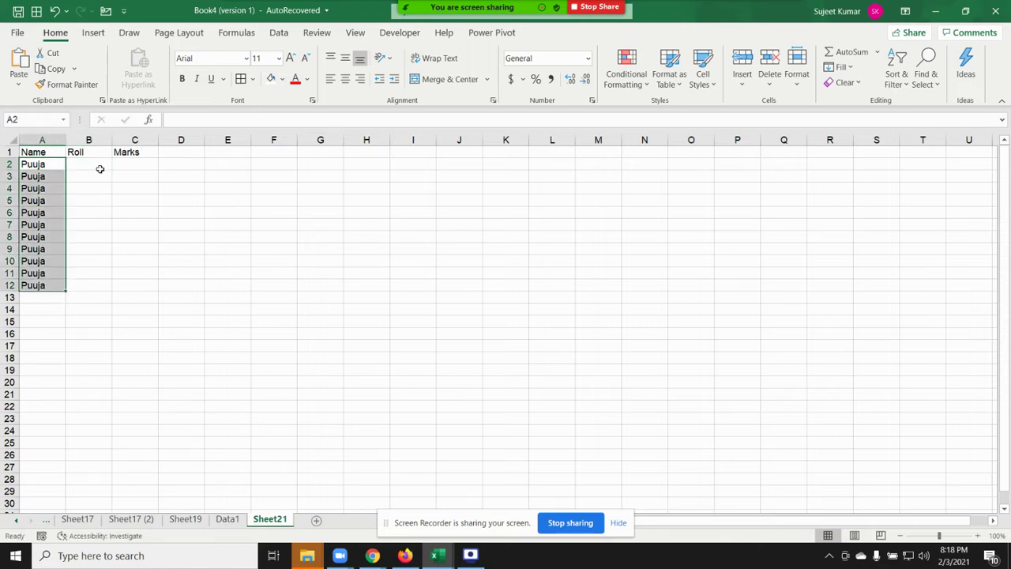
key(ctrl+z)
double_click(63, 163)
text(Pu)
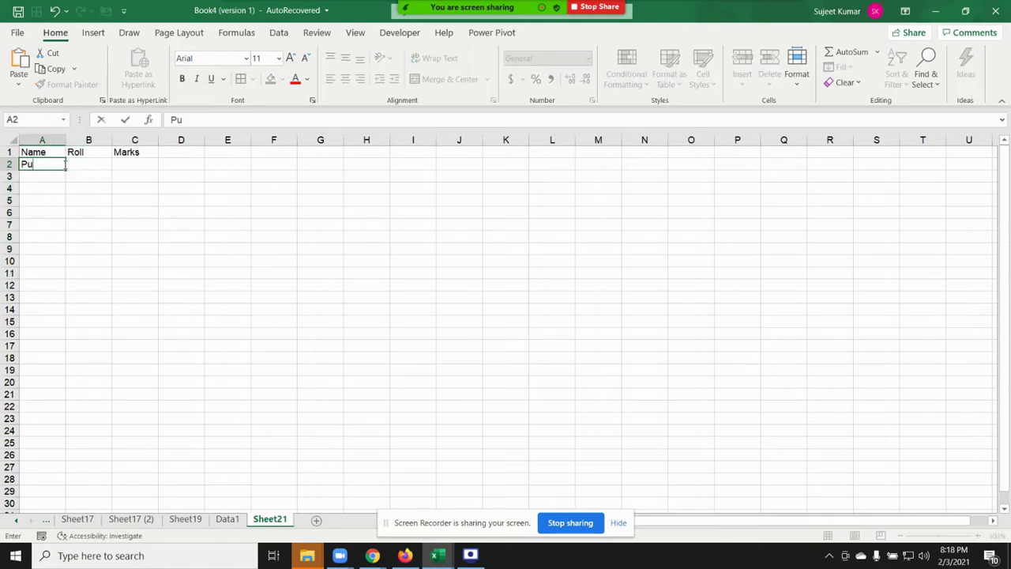
text(ja)
key(Return)
click(55, 166)
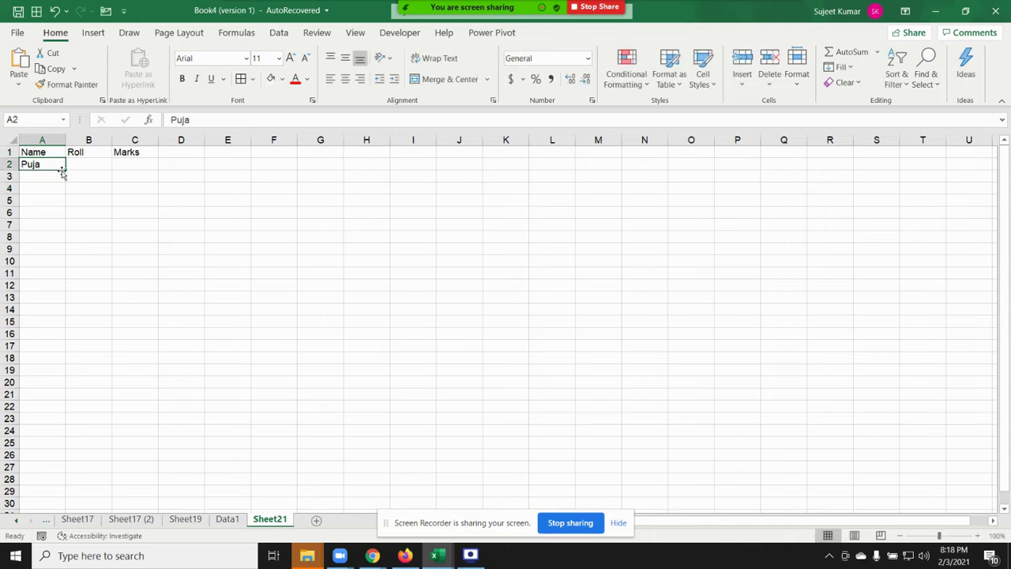
drag(65, 170, 36, 295)
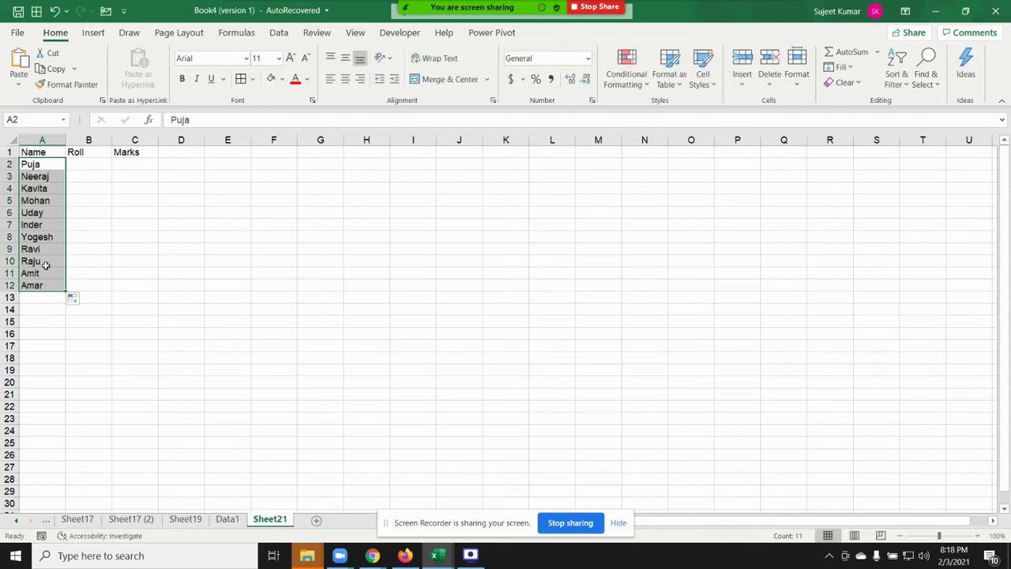
Step: Enter roll numbers 1 and 2 in B2:B3 and select them as a fill pattern
click(95, 168)
text(1)
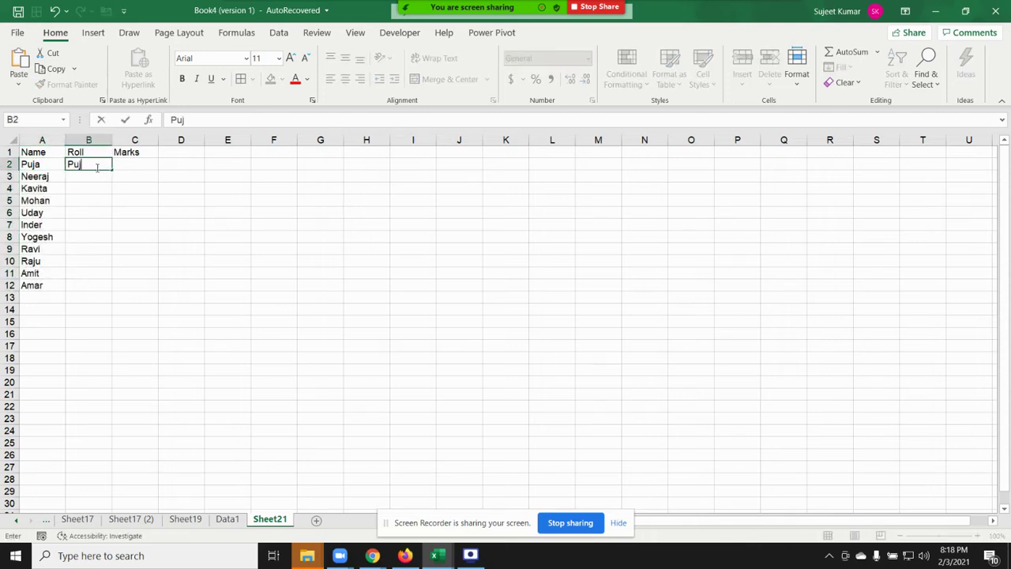
key(Return)
text(1)
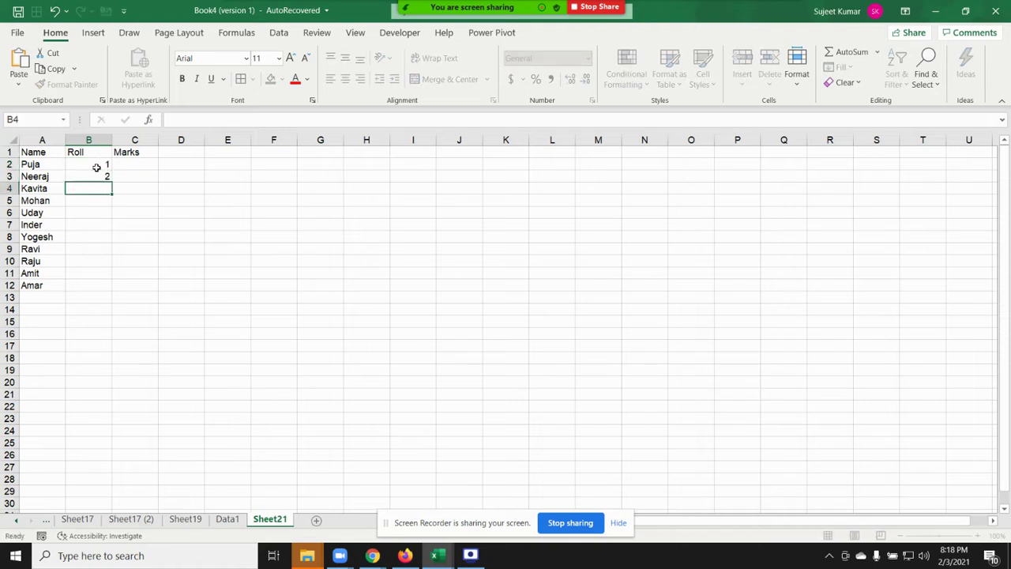
drag(95, 166, 113, 289)
Step: Fill C2:C12 with =RANDBETWEEN(10,90) marks
click(138, 164)
text(=ra)
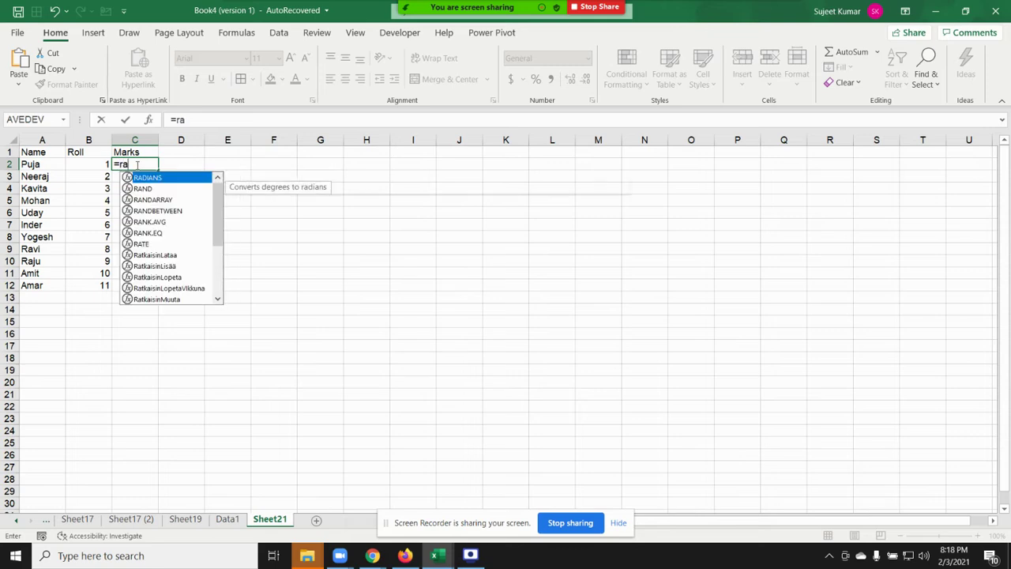
key(Down)
key(Down)
key(Down)
key(Tab)
text(10)
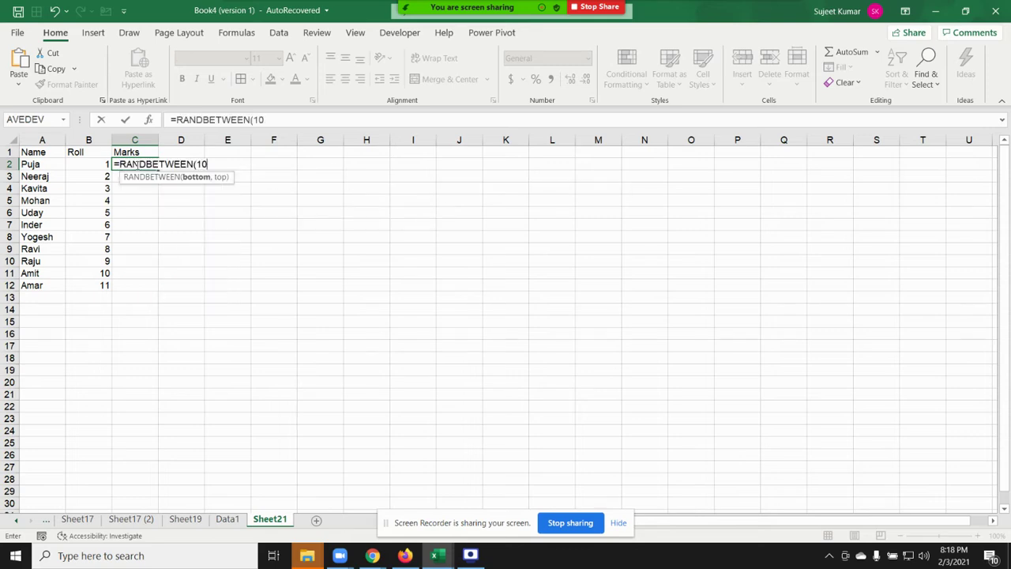
text(,)
key(BackSpace)
key(BackSpace)
text(,)
text(0)
key(Return)
click(130, 166)
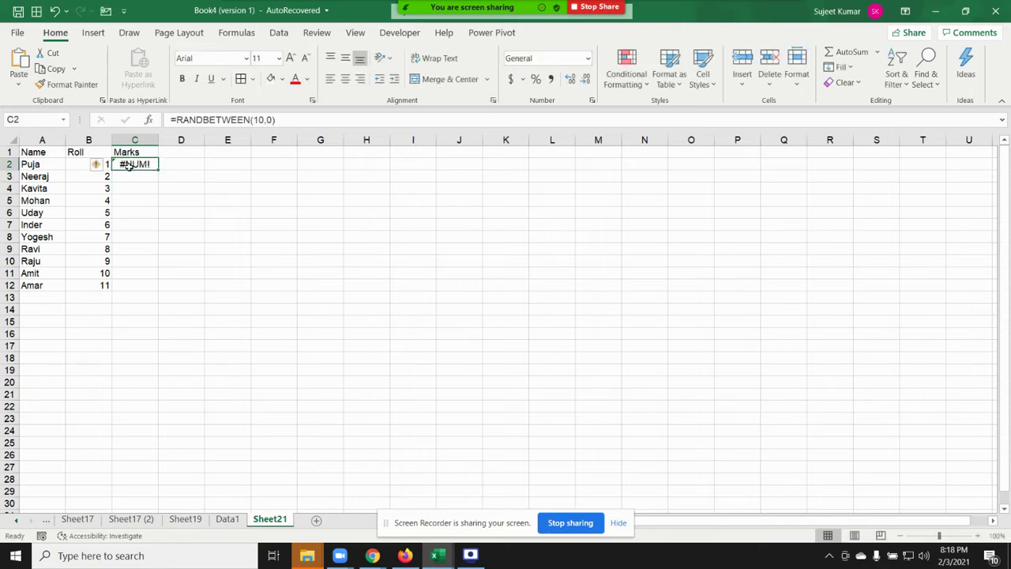
double_click(130, 166)
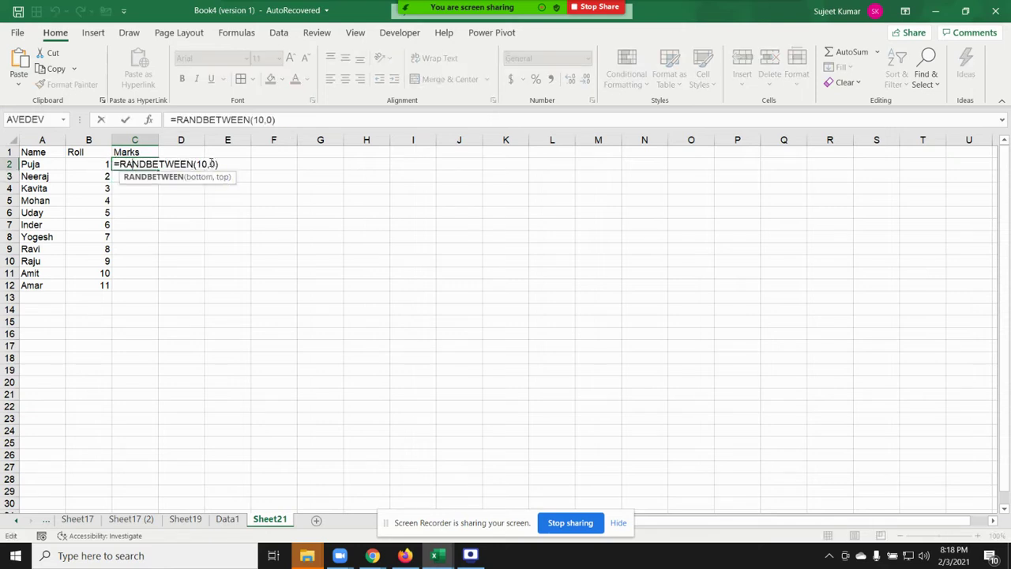
text(9)
key(Return)
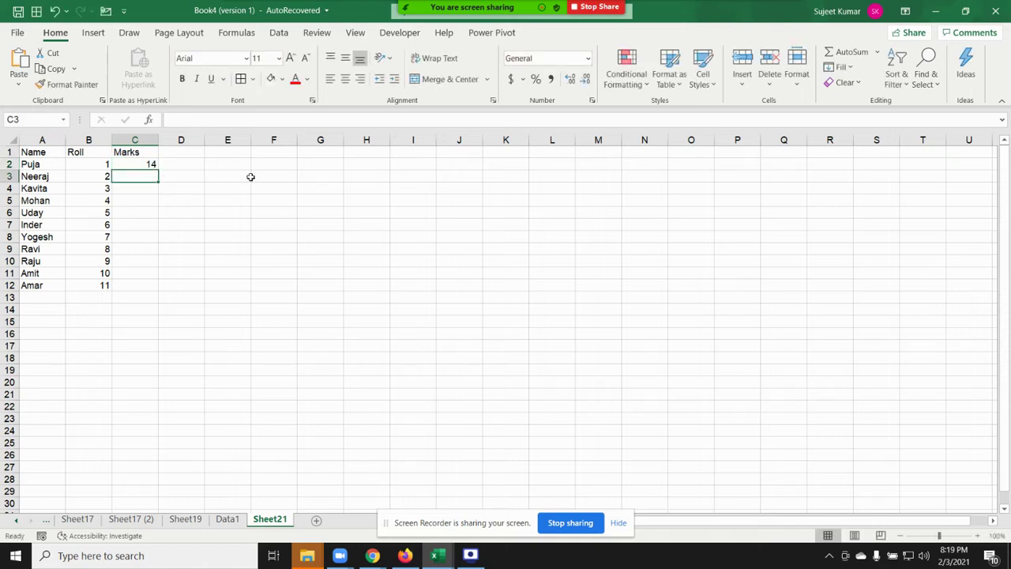
click(152, 164)
double_click(154, 168)
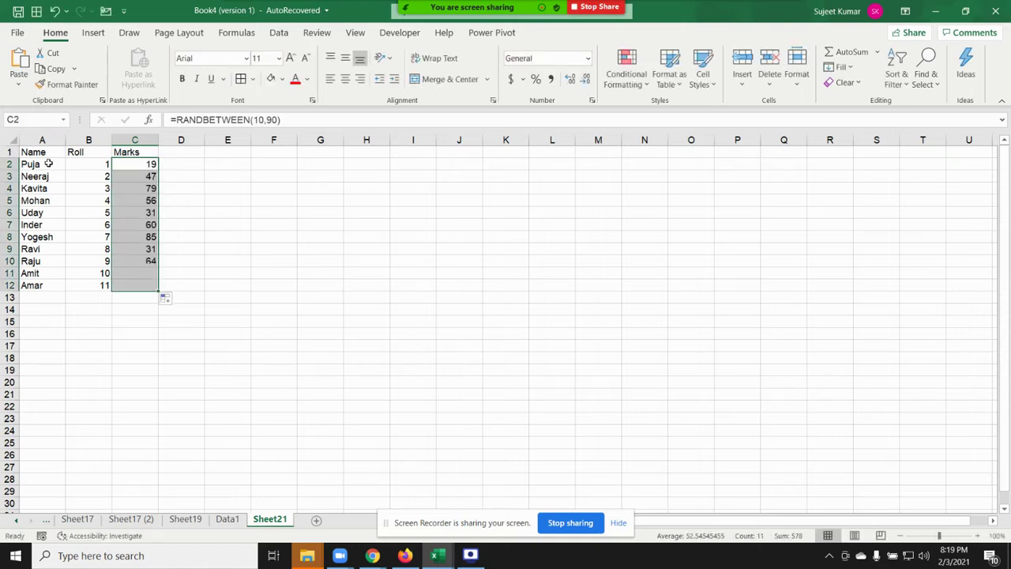
Step: Give A1:C12 all borders and a yellow fill
mouse_move(45, 154)
mouse_down()
mouse_move(136, 248)
mouse_move(142, 285)
mouse_up()
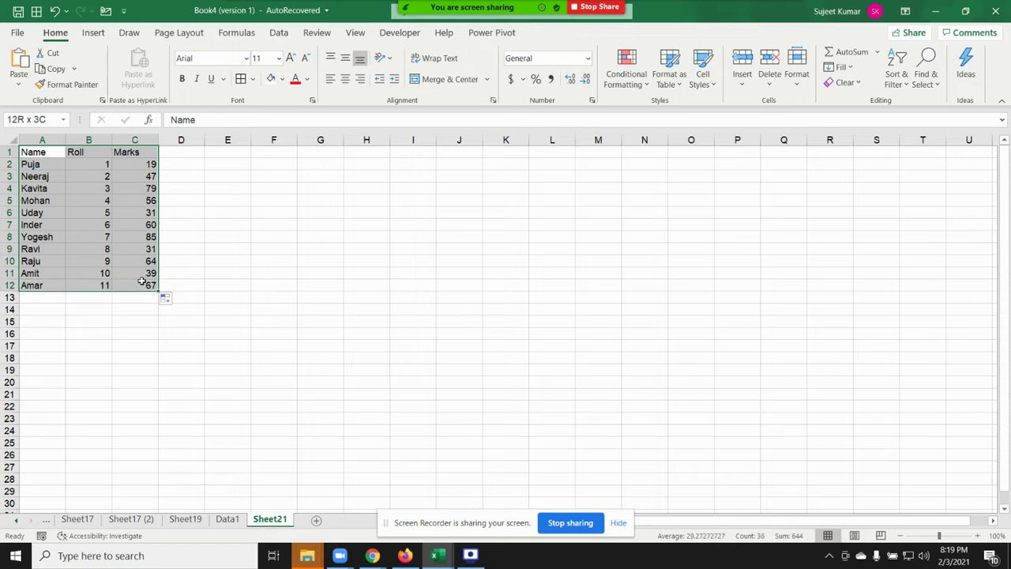
click(241, 79)
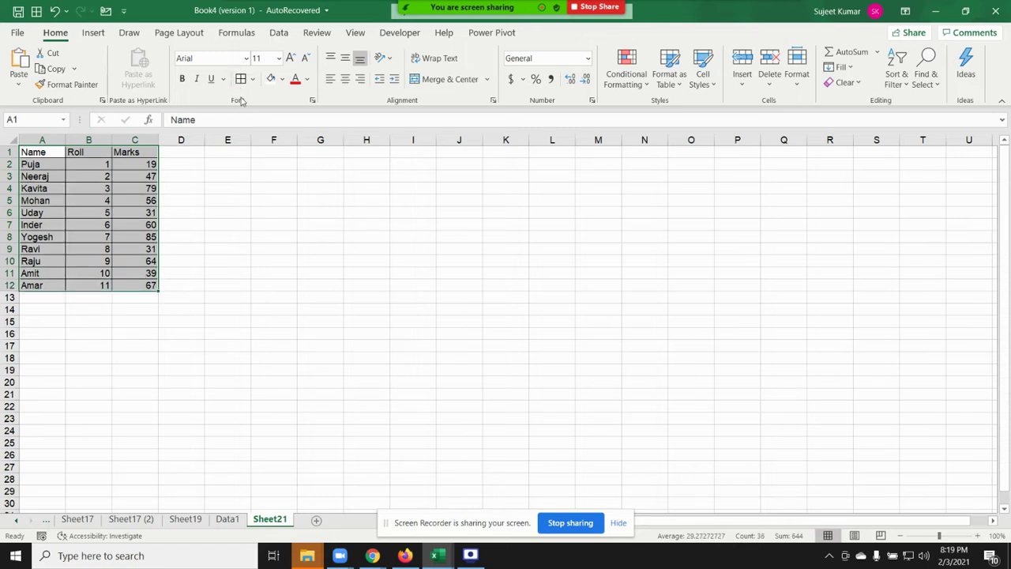
click(282, 79)
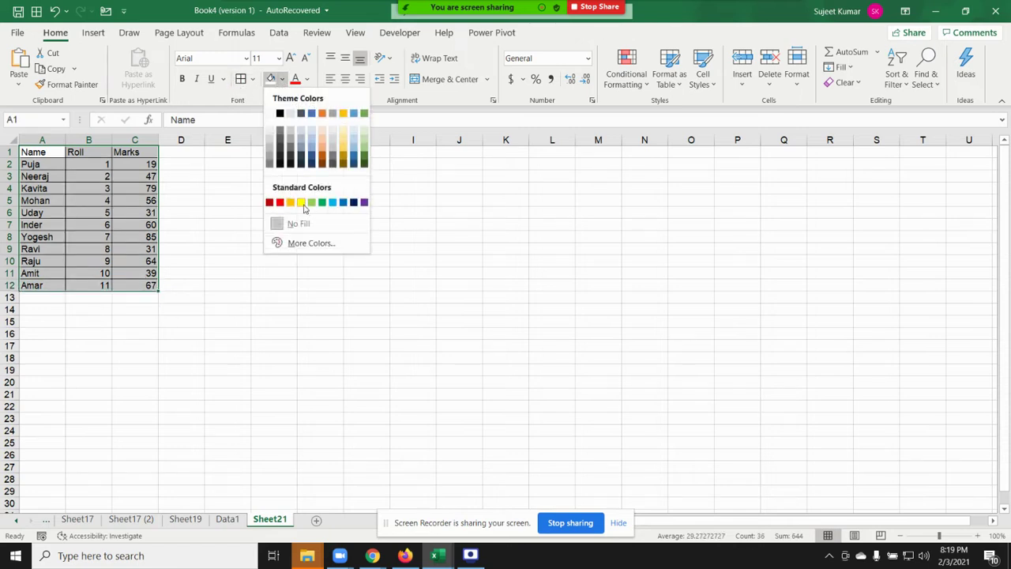
click(301, 202)
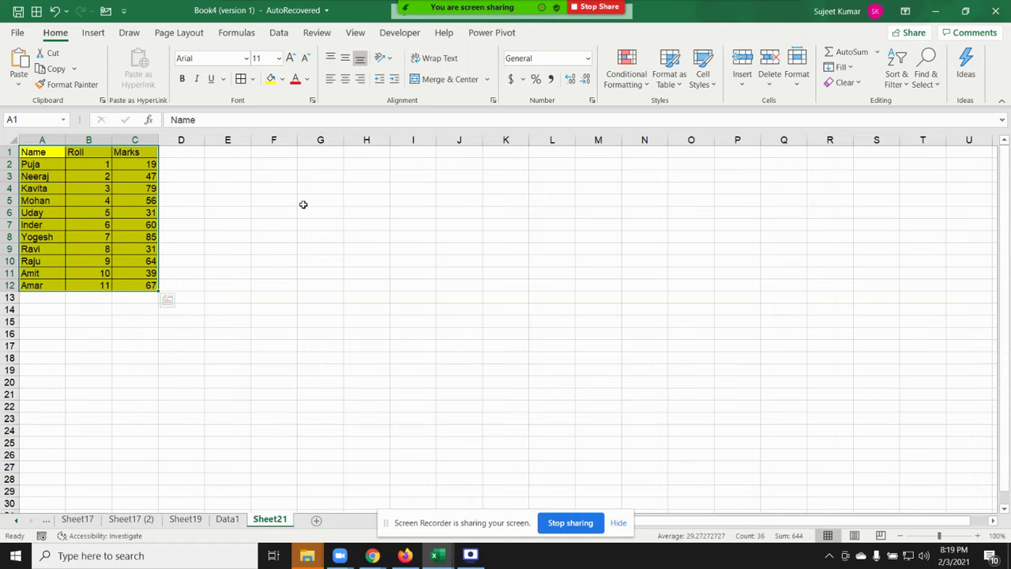
click(255, 248)
Step: Copy A1:C12, trial-paste it at G1, undo, and cancel the copy
mouse_move(36, 154)
mouse_down()
mouse_move(105, 248)
mouse_move(146, 283)
mouse_up()
key(ctrl+c)
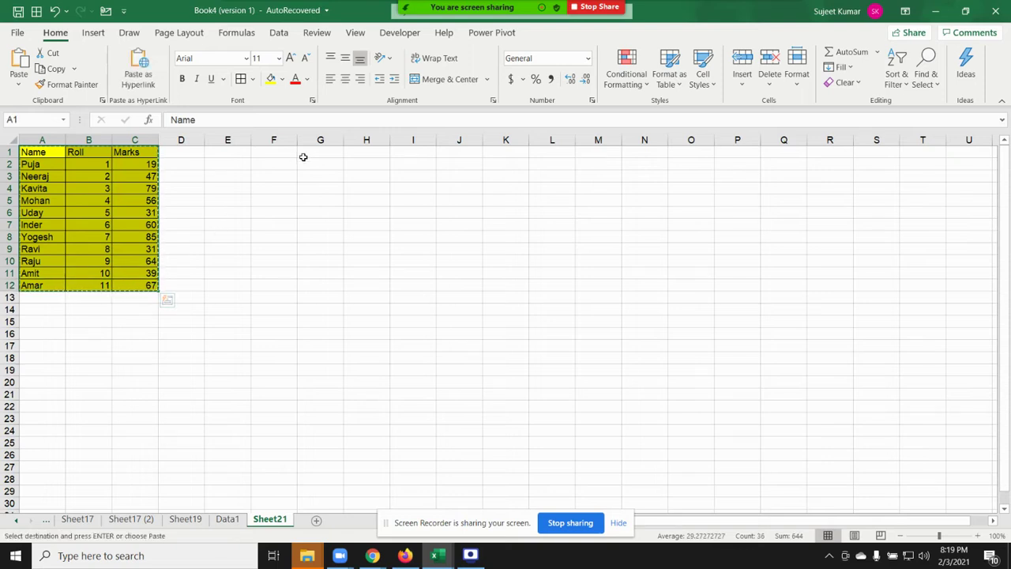
click(304, 155)
key(ctrl+v)
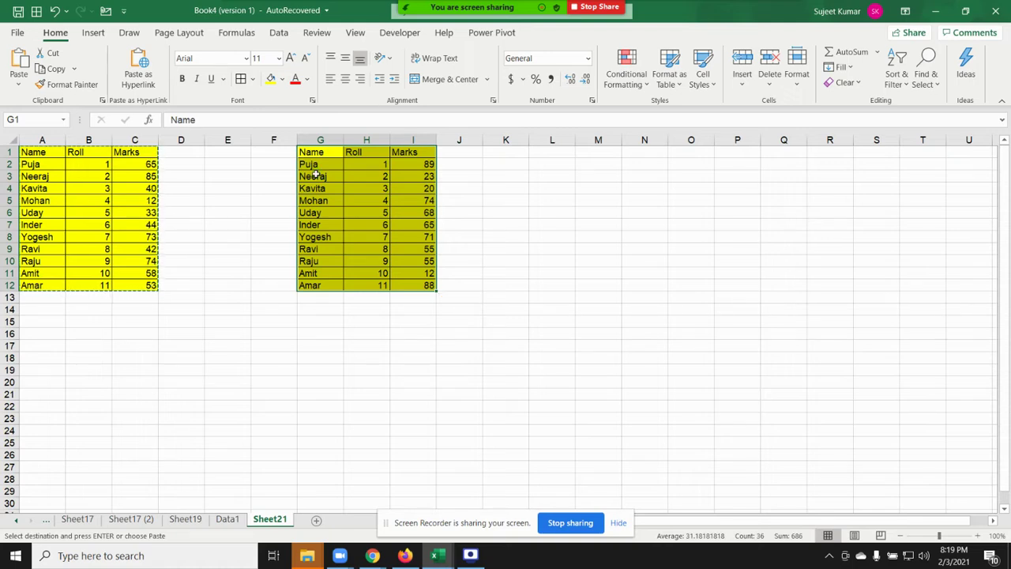
key(ctrl+z)
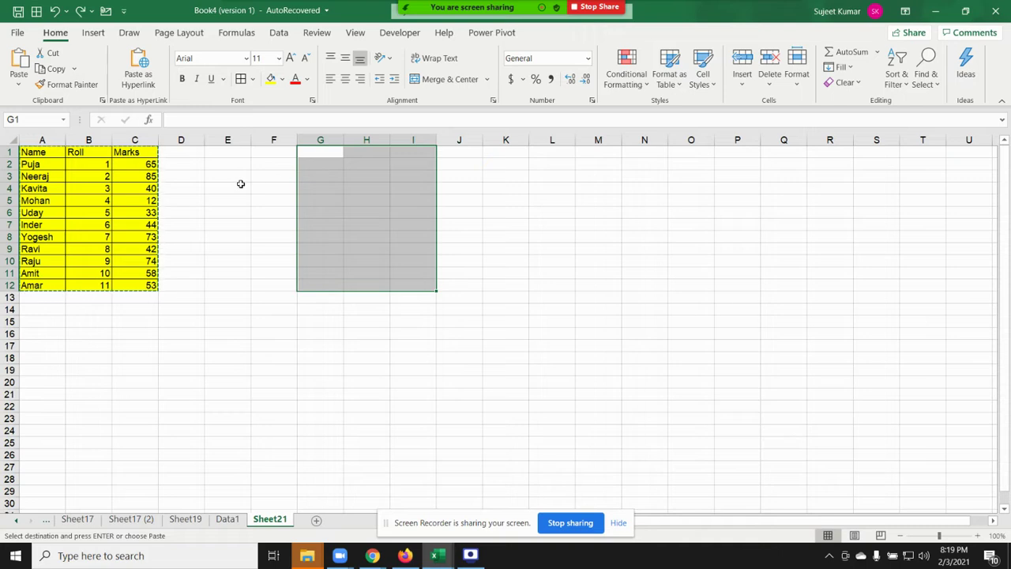
click(147, 181)
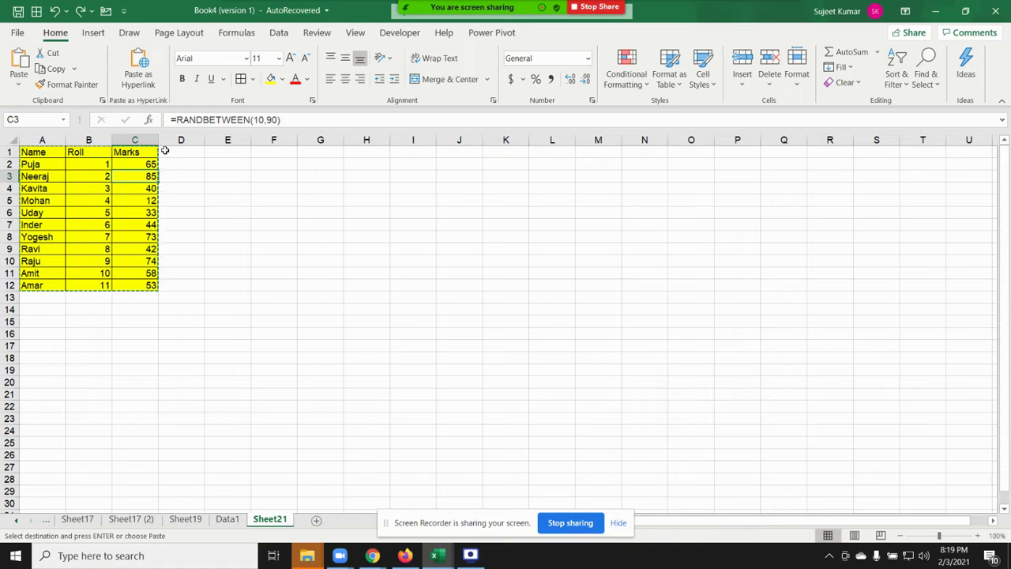
click(300, 178)
key(Escape)
click(302, 211)
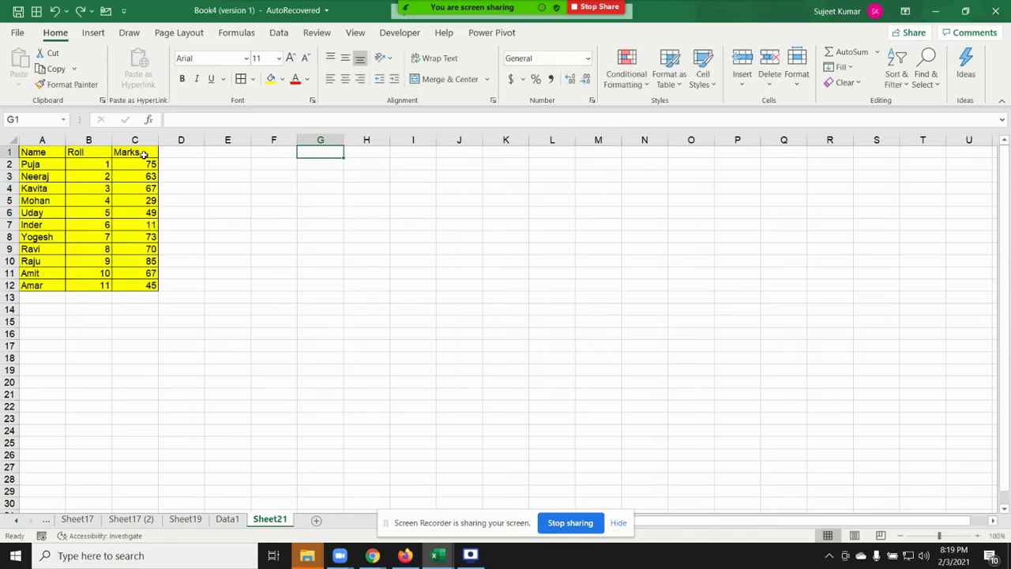
Step: Copy the table again, paste at G1 and undo, then open and close the Clipboard pane
mouse_move(28, 155)
mouse_down()
mouse_move(98, 206)
mouse_move(150, 284)
mouse_up()
key(ctrl+c)
click(312, 152)
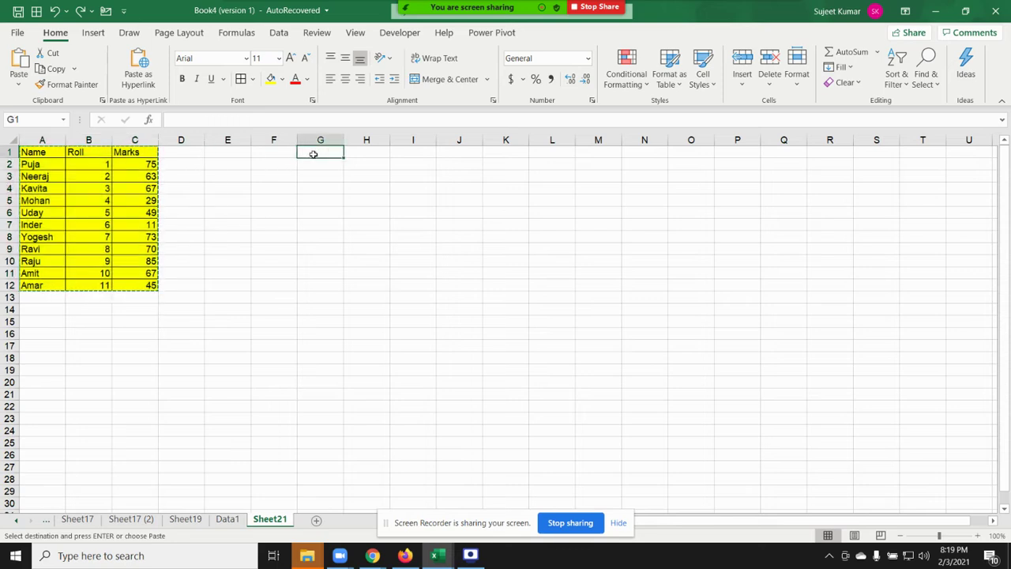
key(ctrl+v)
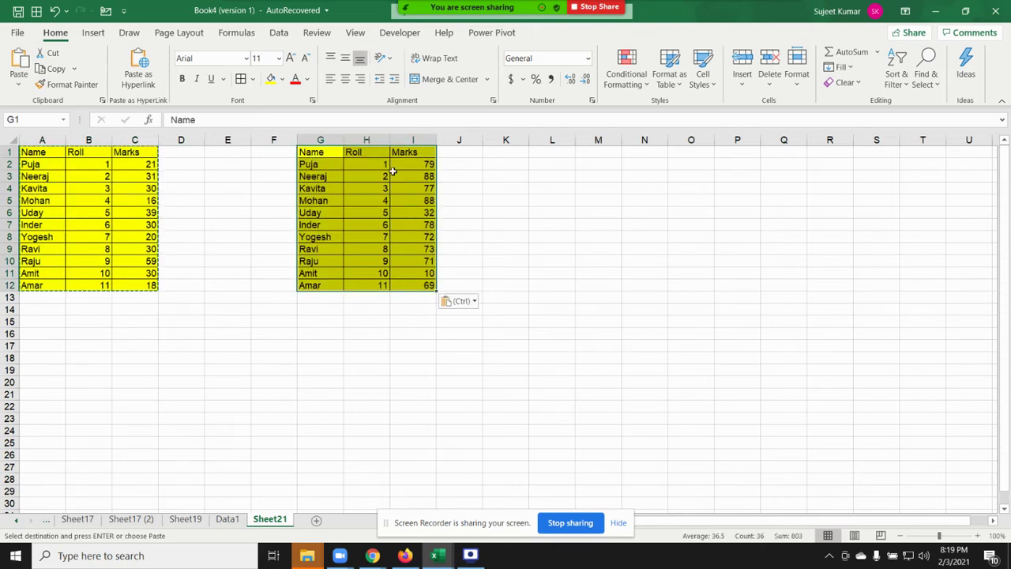
key(ctrl+z)
click(310, 156)
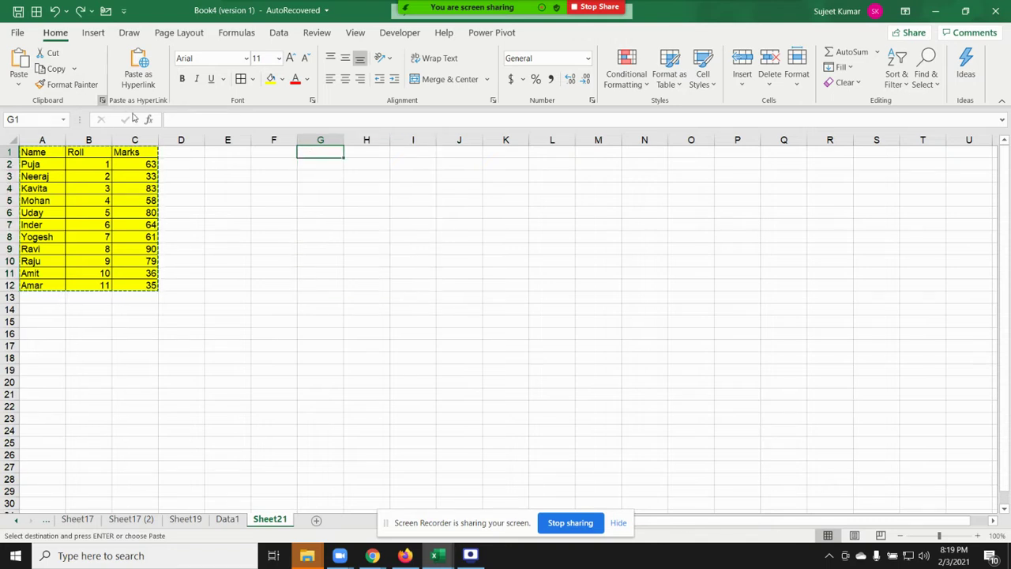
click(102, 99)
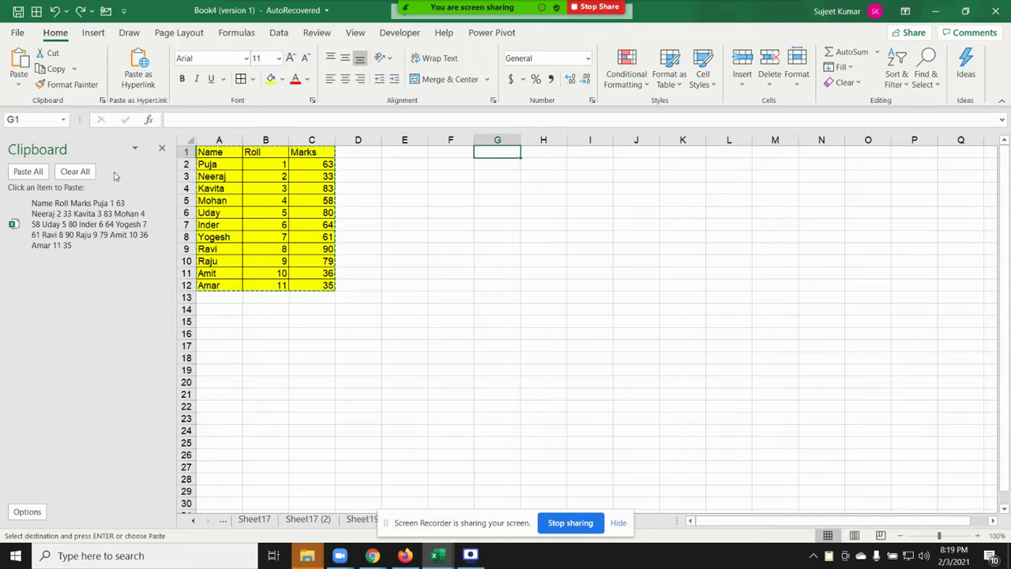
click(162, 148)
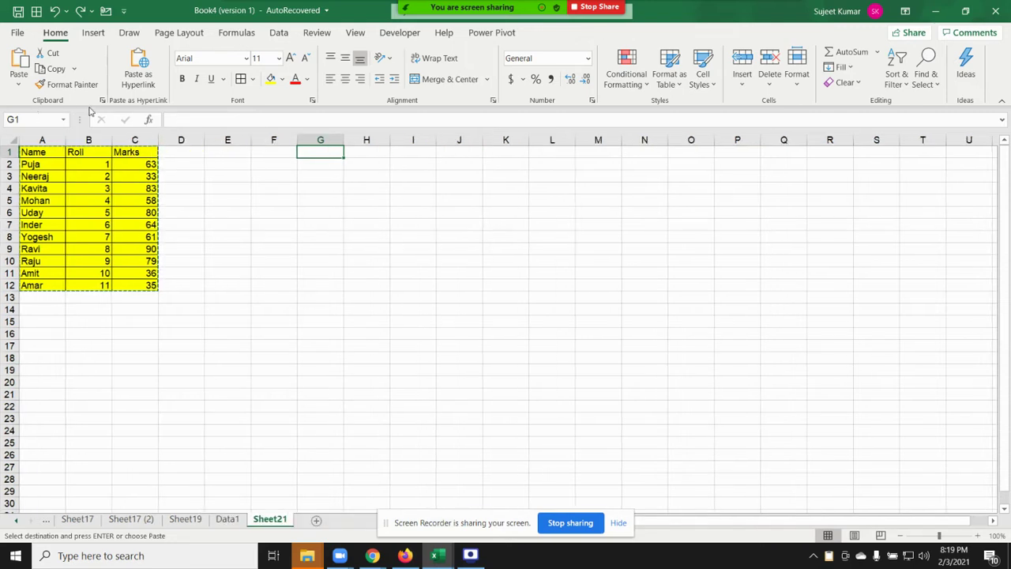
Step: Open Paste Special at G1 and compare the Formulas and All paste options
right_click(323, 155)
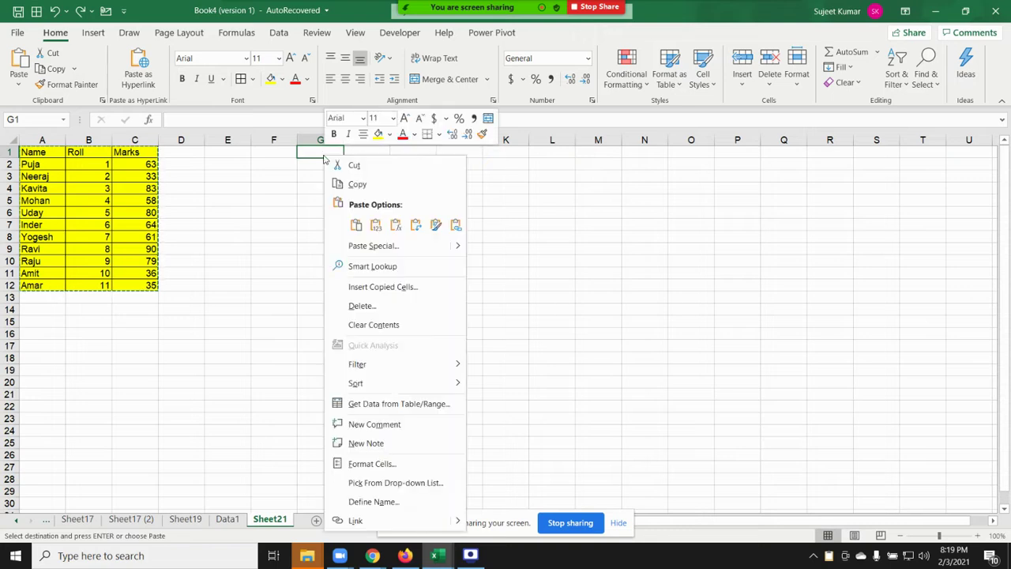
click(342, 246)
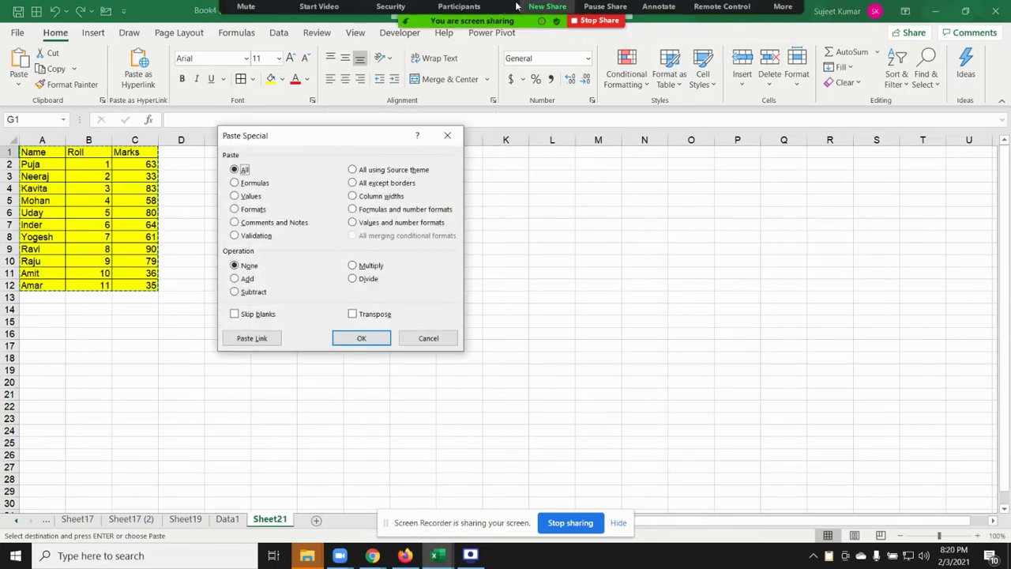
click(247, 11)
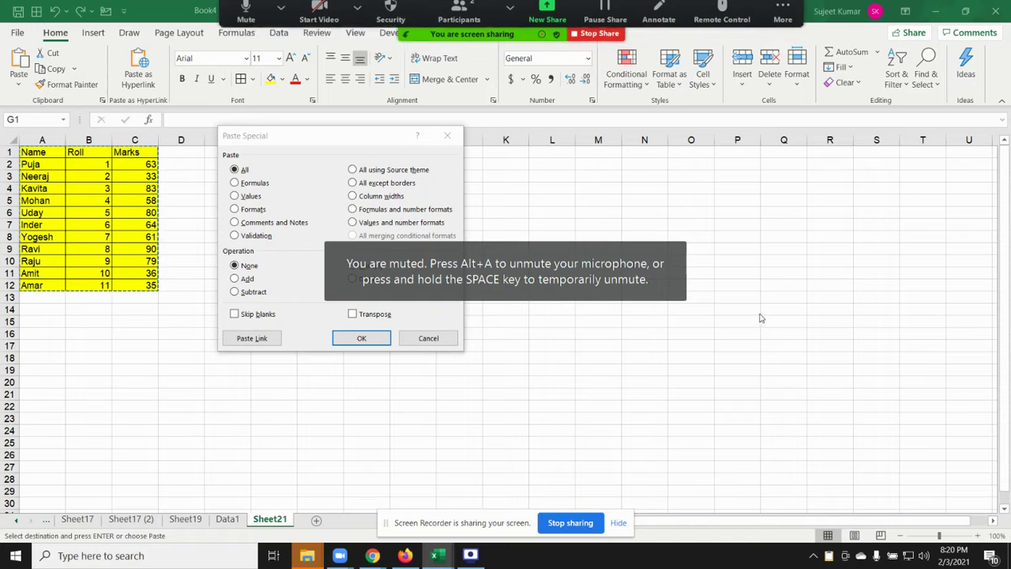
click(299, 149)
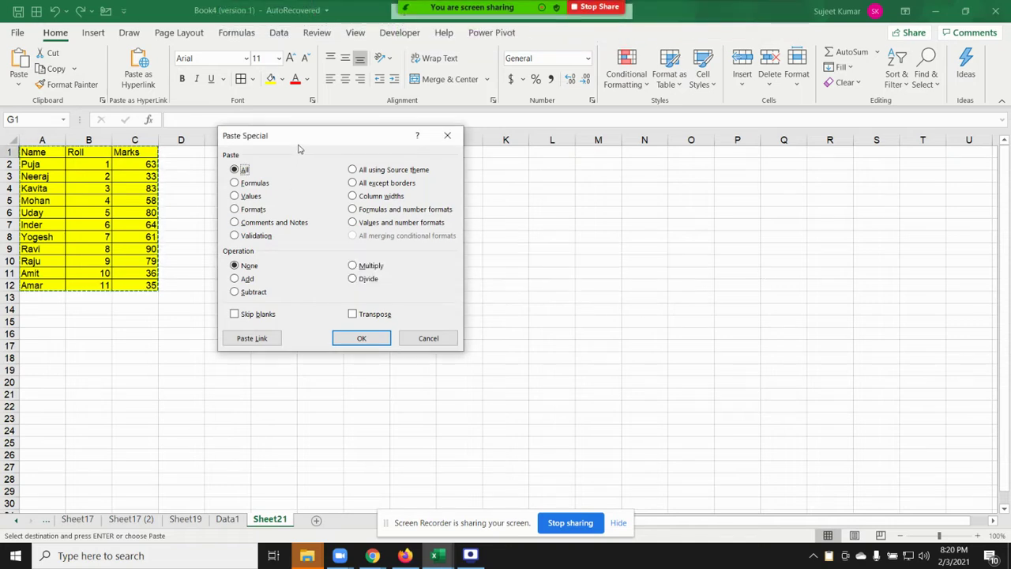
click(269, 183)
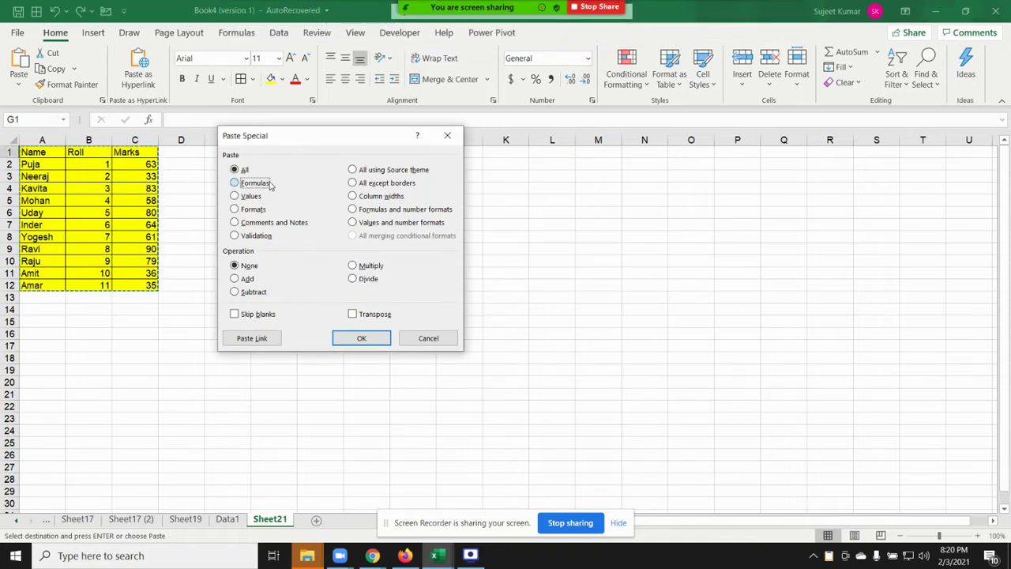
click(237, 170)
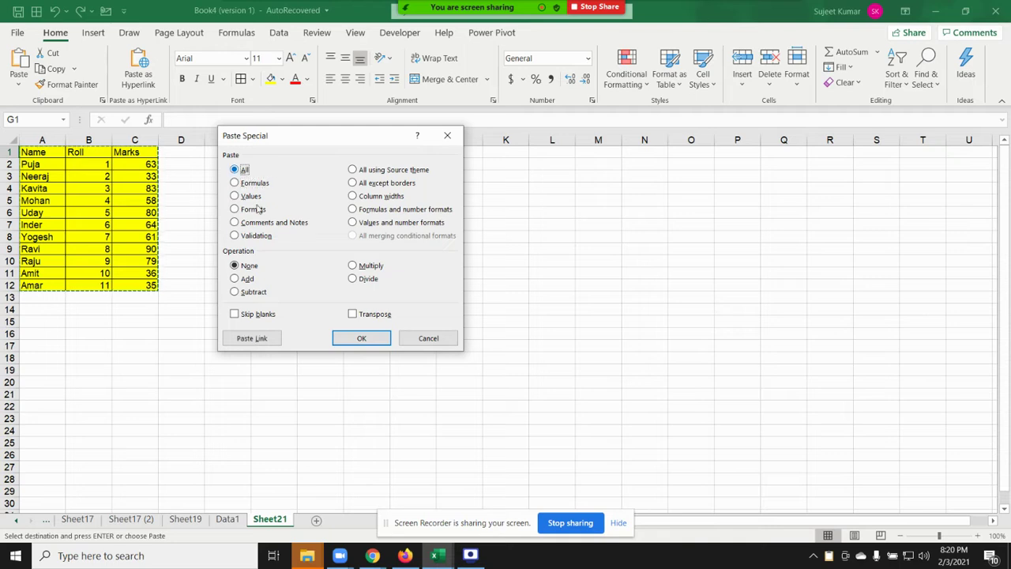
Step: Paste everything at G1, undo, then repaste G1:I12 using Paste Special Values
click(362, 338)
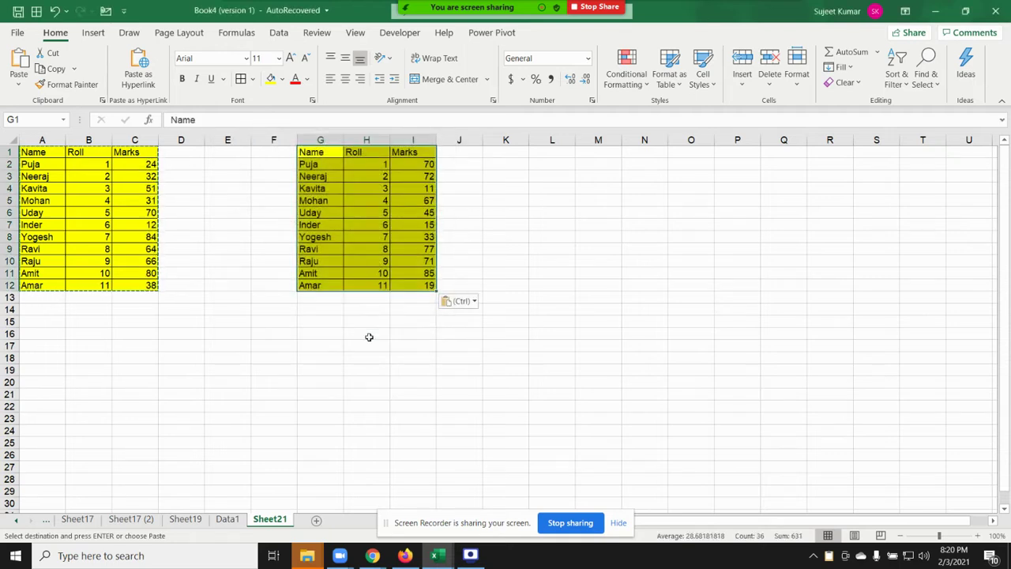
key(ctrl+z)
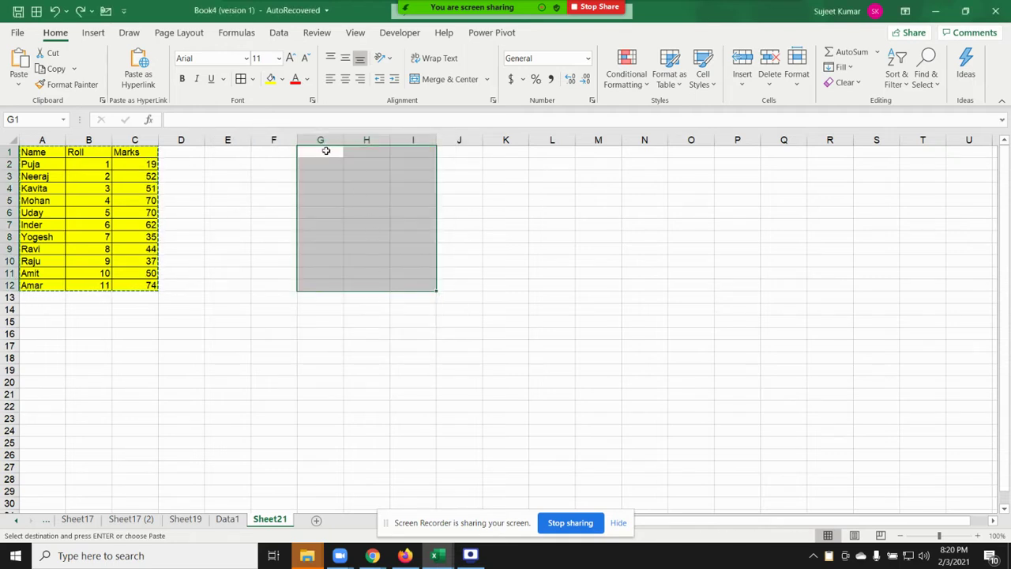
right_click(326, 150)
click(352, 239)
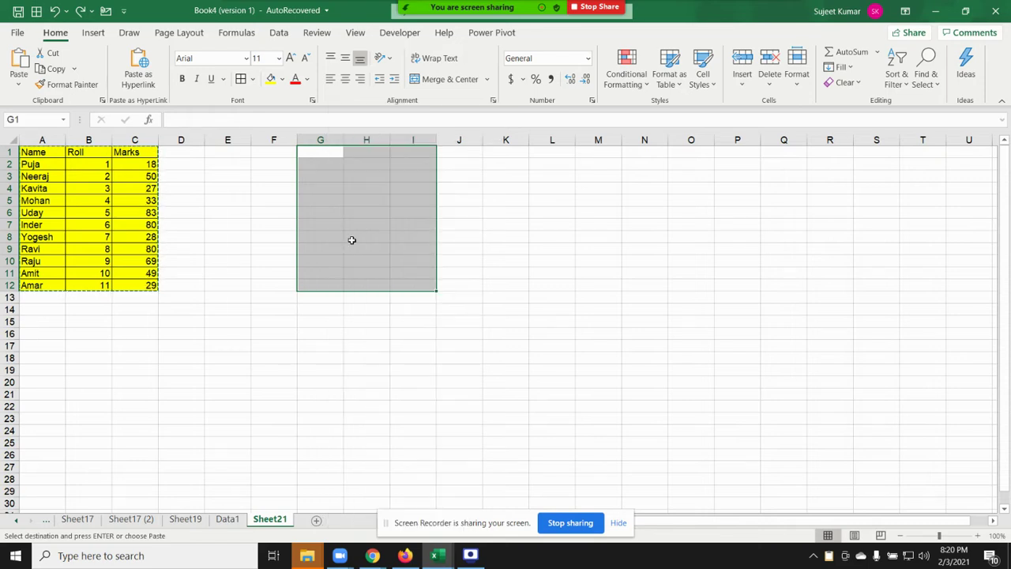
click(261, 189)
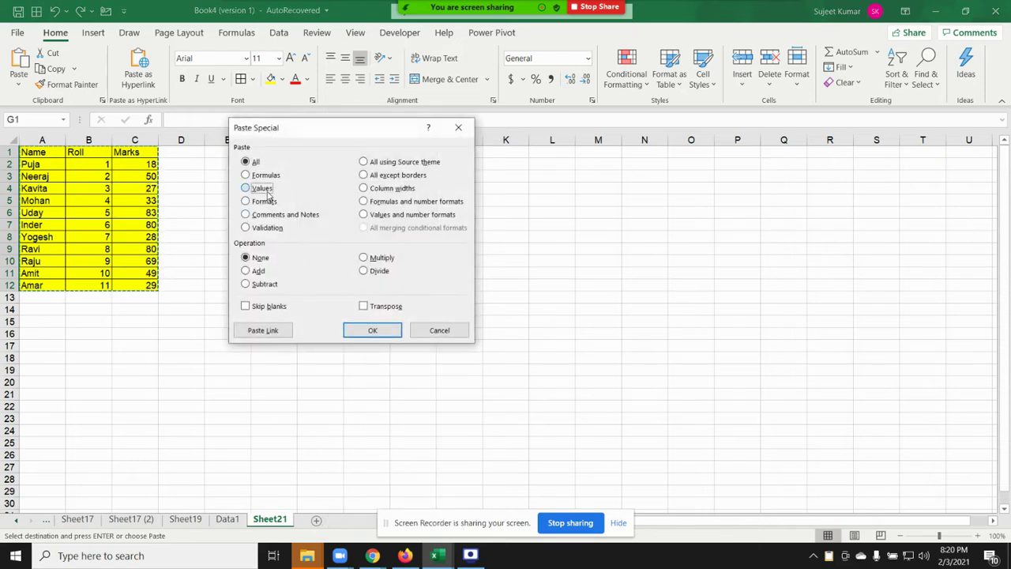
click(371, 331)
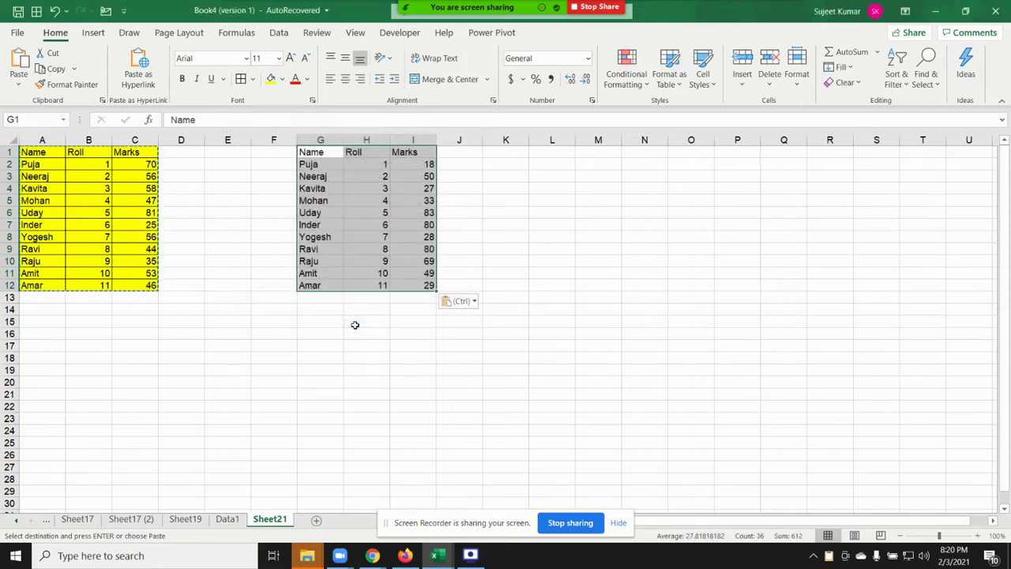
Step: Paste Special the table's formulas into K1:M12 and check the pasted name in K2
right_click(496, 154)
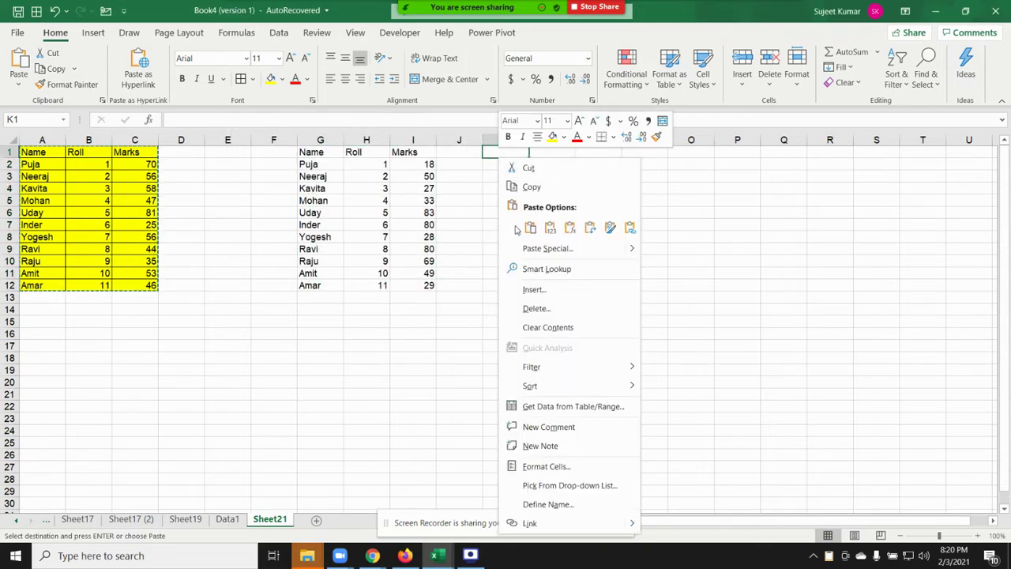
click(524, 250)
click(425, 183)
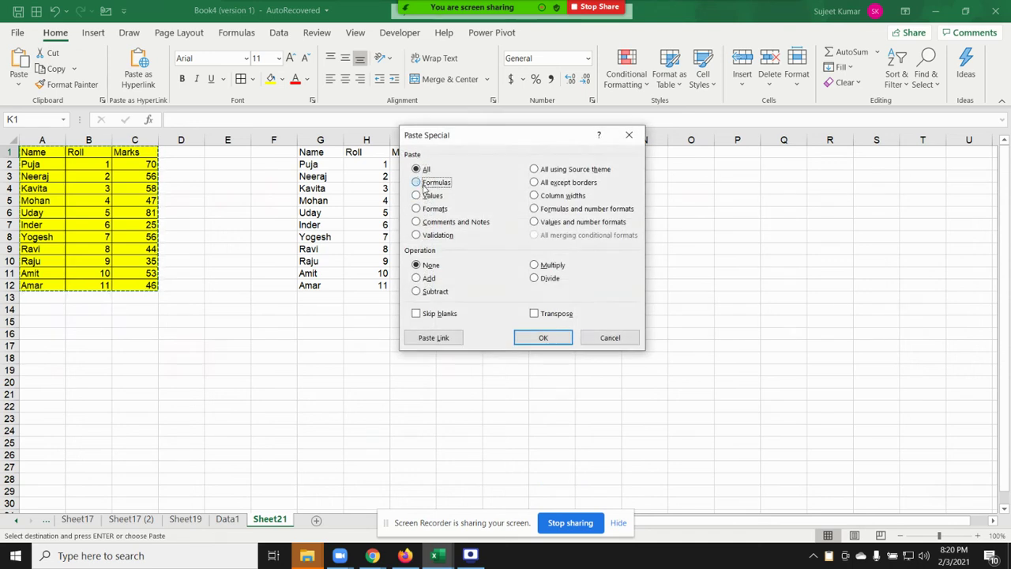
click(543, 338)
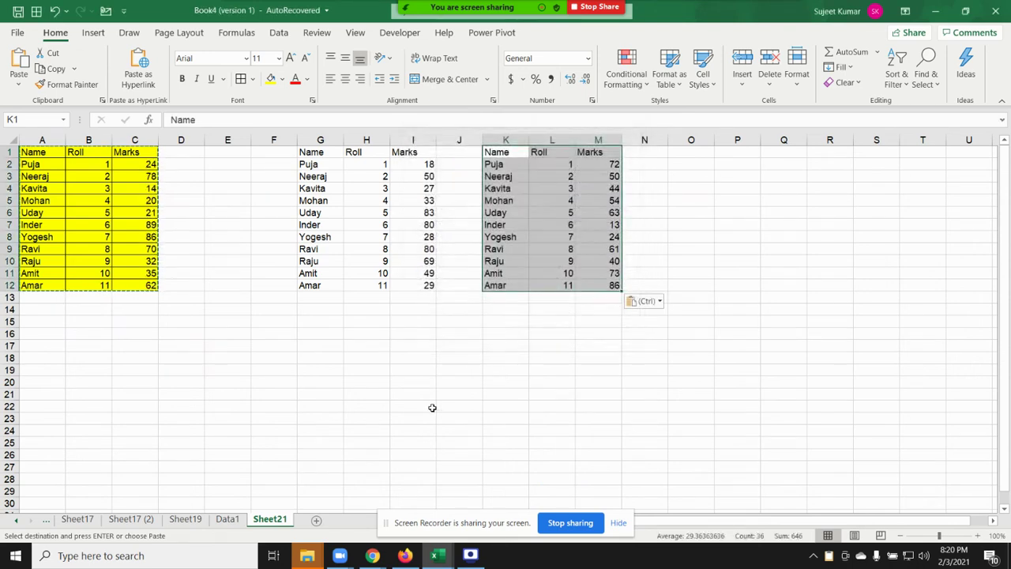
click(518, 165)
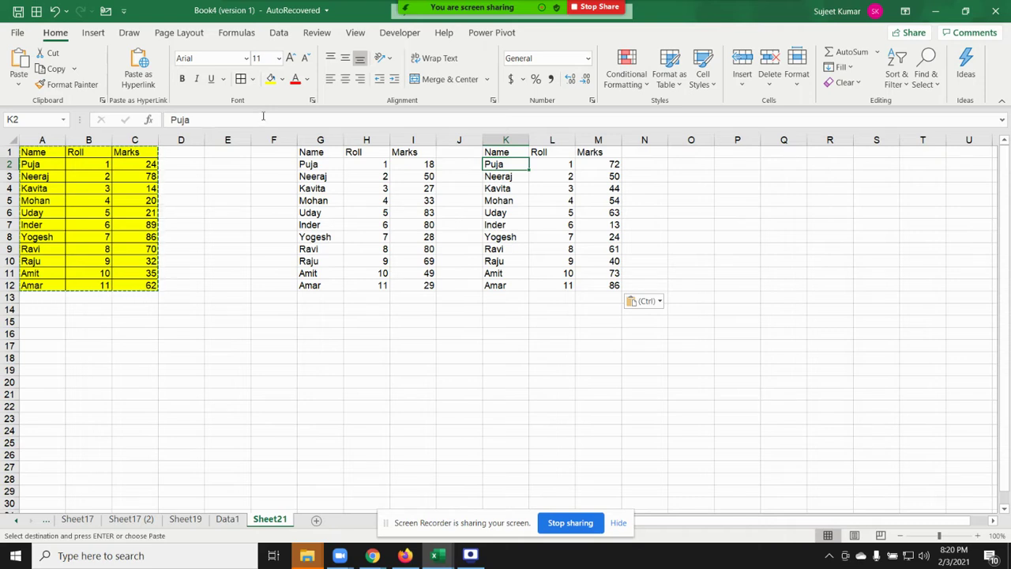
Step: Inspect the names, roll numbers and Marks formulas across the tables, then recalculate with F9
click(62, 163)
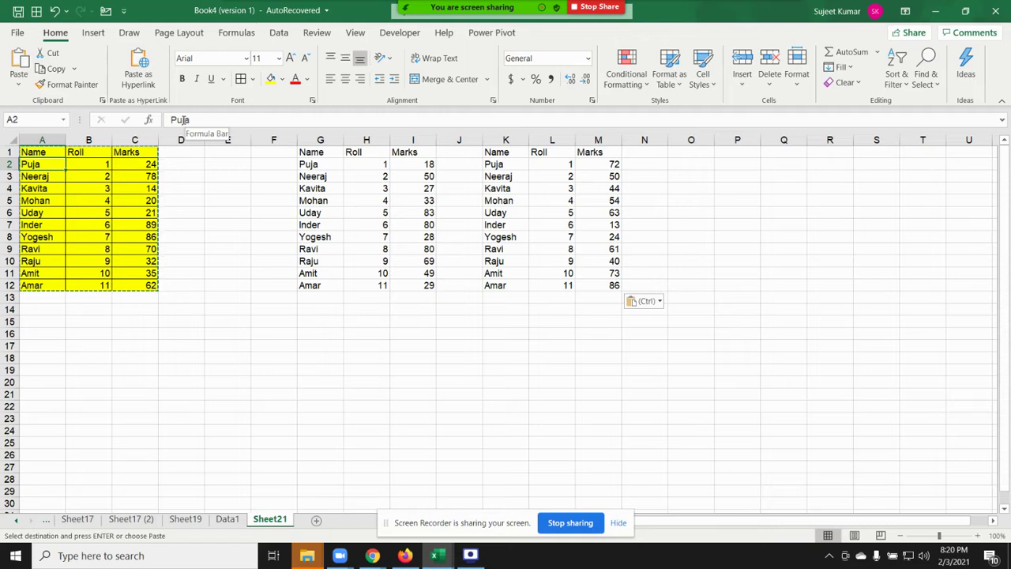
click(108, 188)
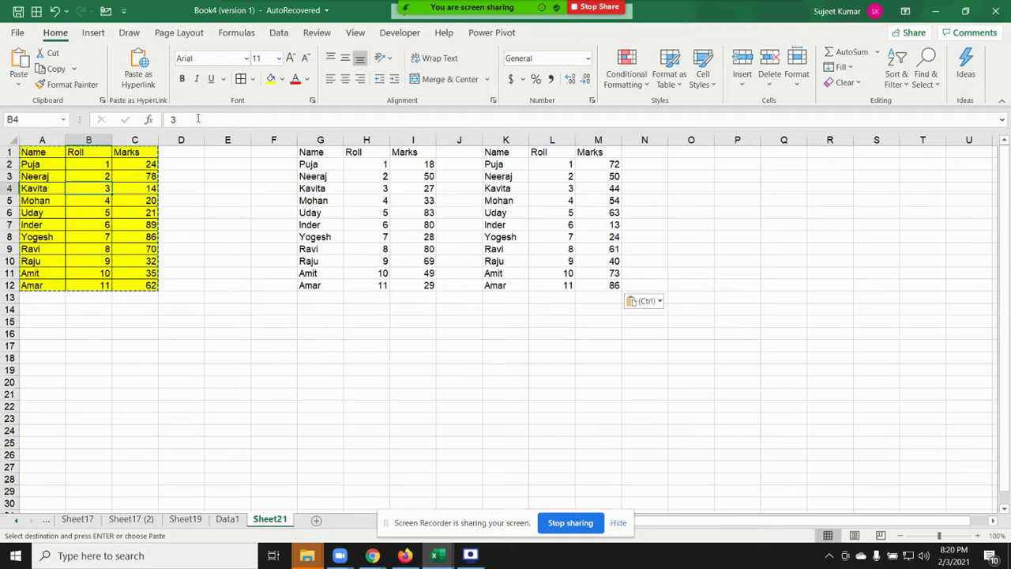
click(150, 174)
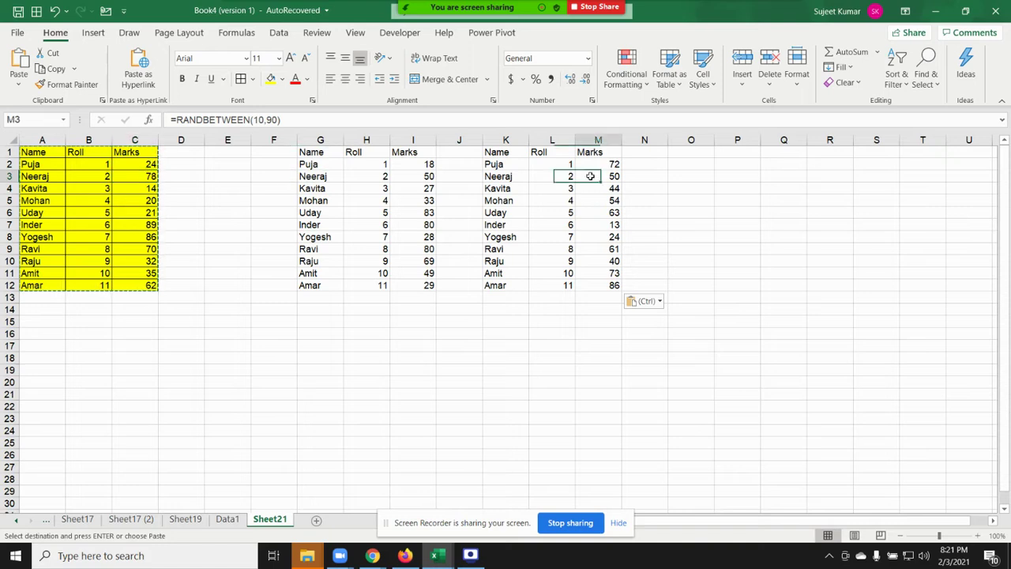
click(601, 272)
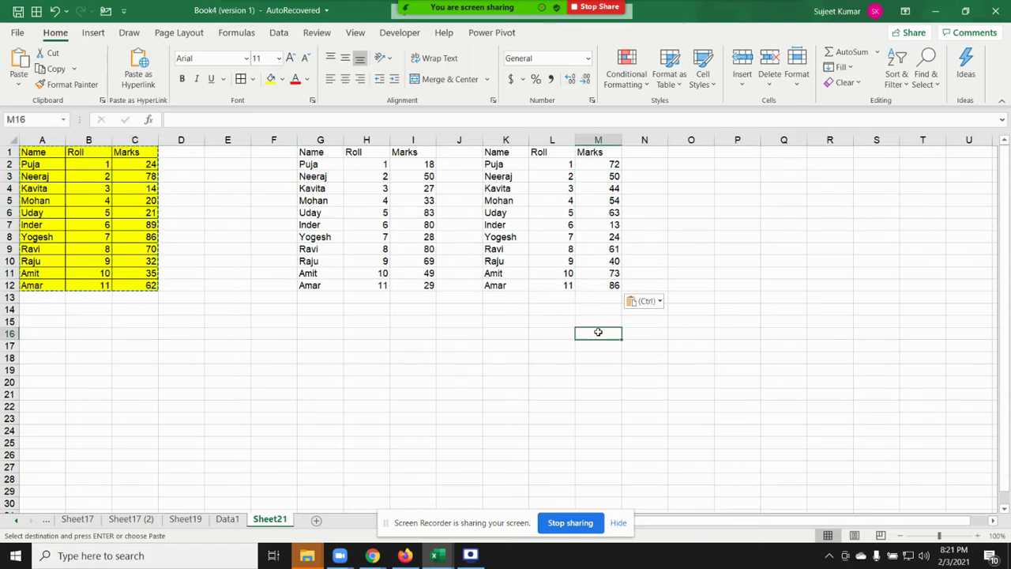
key(Escape)
click(549, 321)
key(F9)
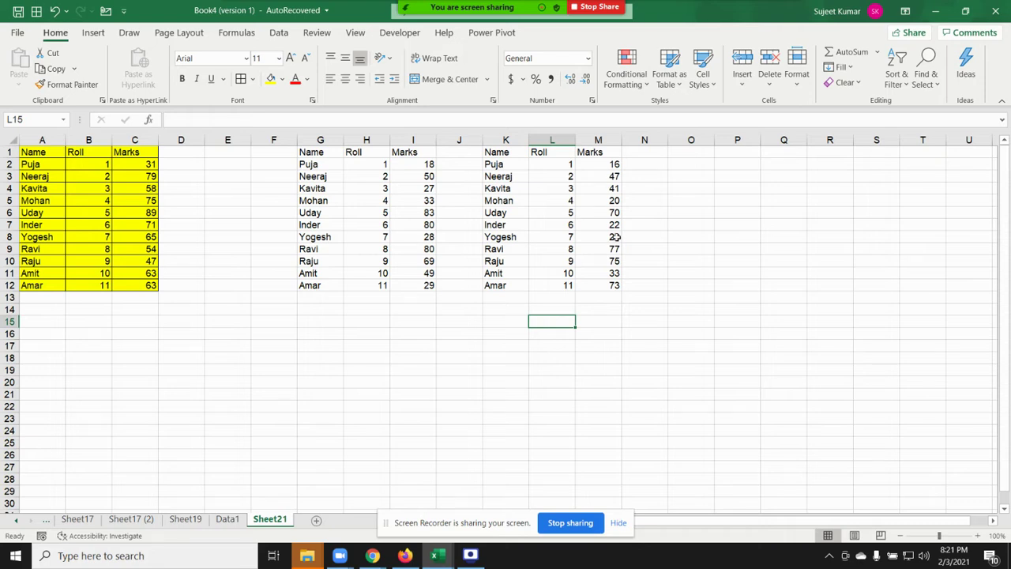
Step: Mute the microphone from the Zoom meeting toolbar
mouse_move(505, 7)
click(280, 13)
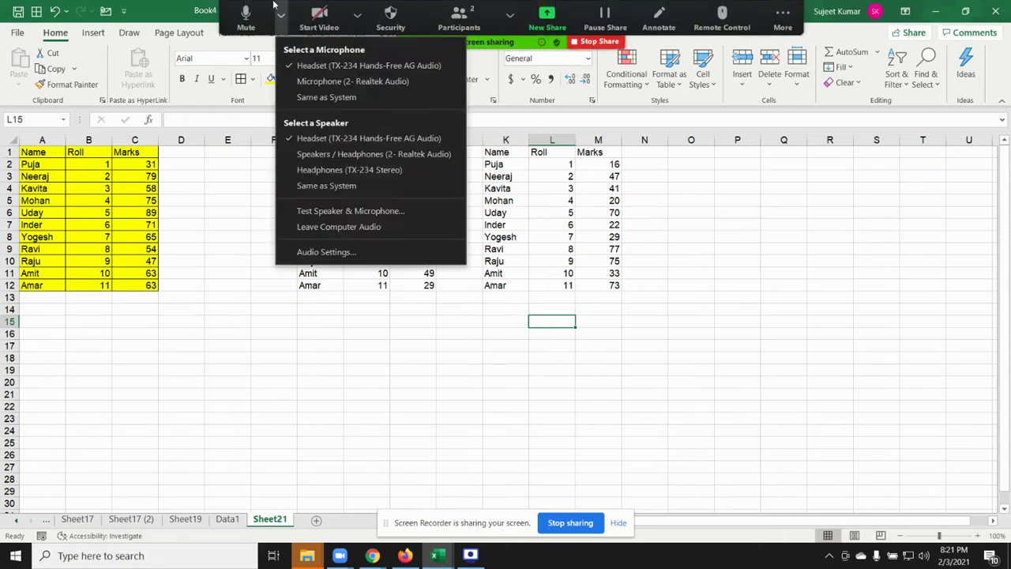
click(280, 14)
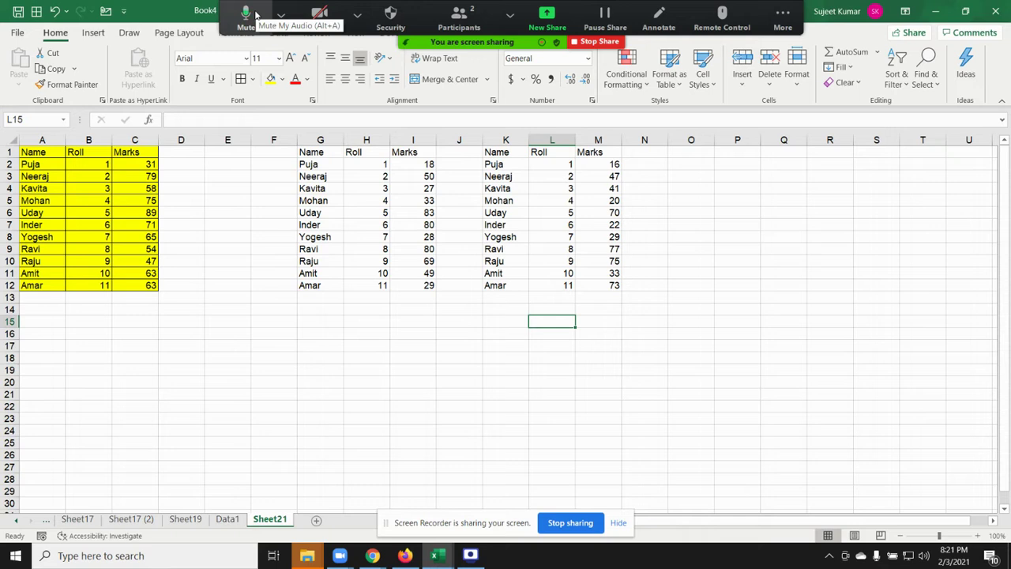
click(255, 14)
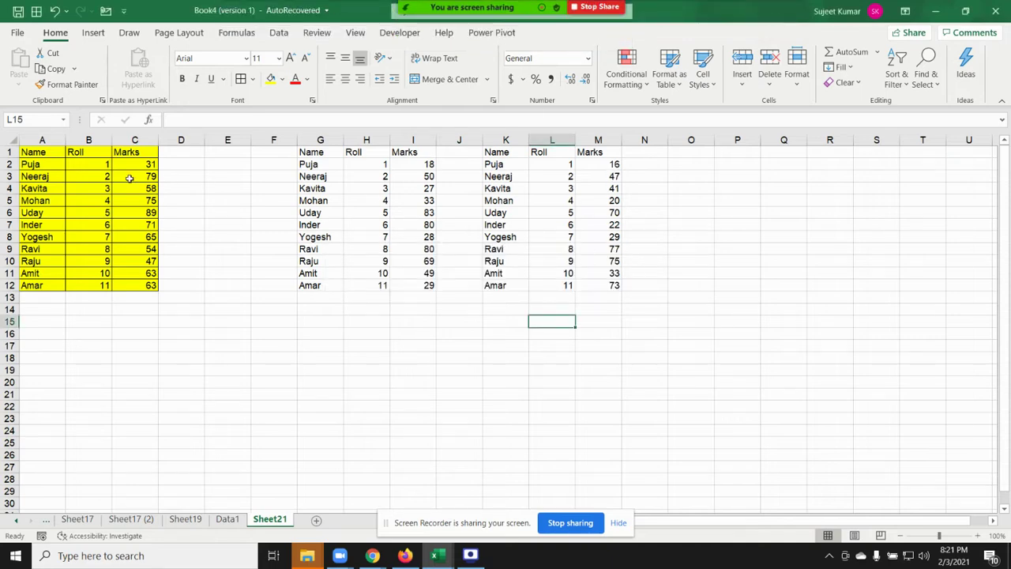
Step: Clear the values-only table in F1:I12 with Delete
click(427, 177)
click(423, 227)
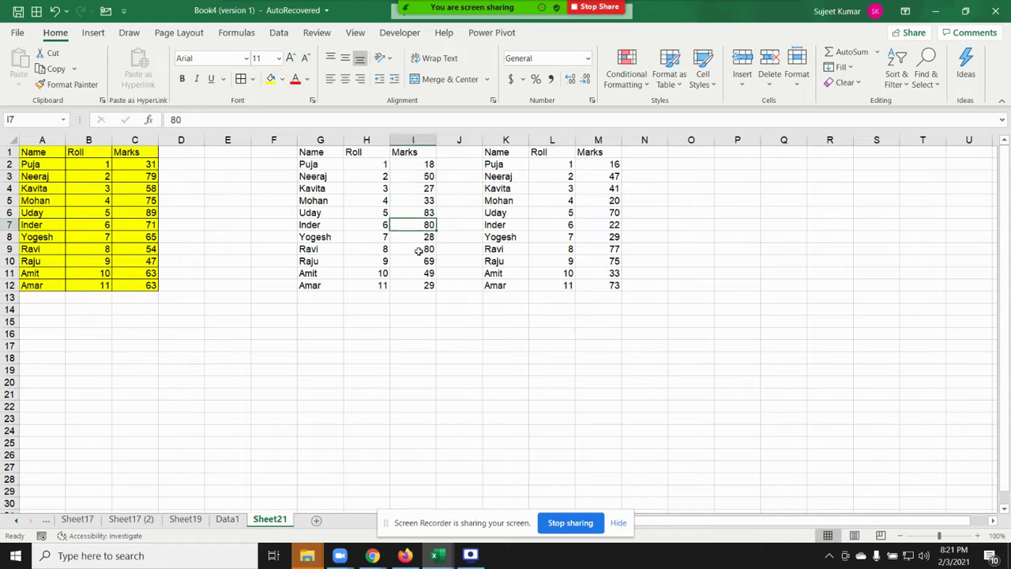
drag(427, 284, 272, 152)
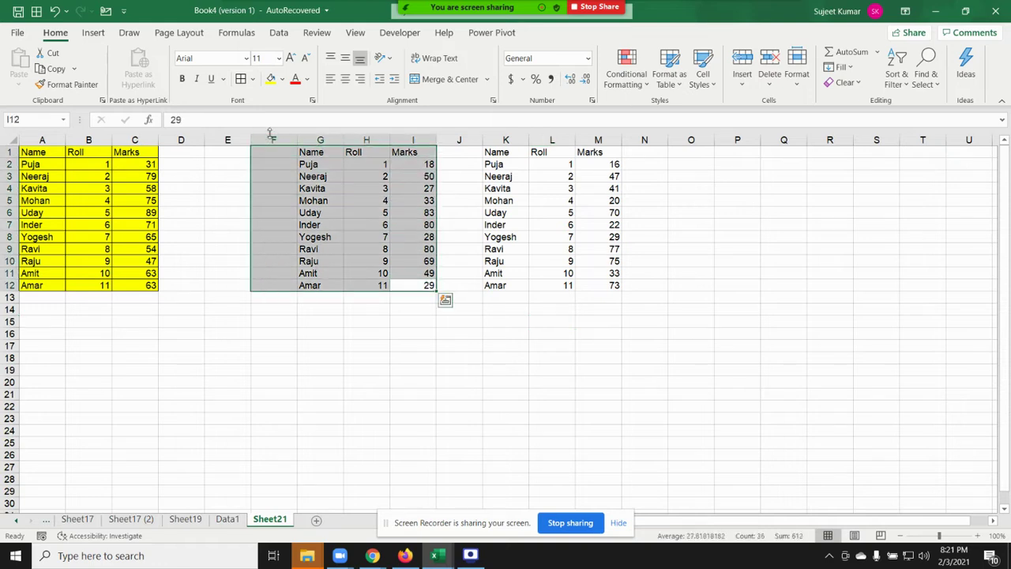
key(Delete)
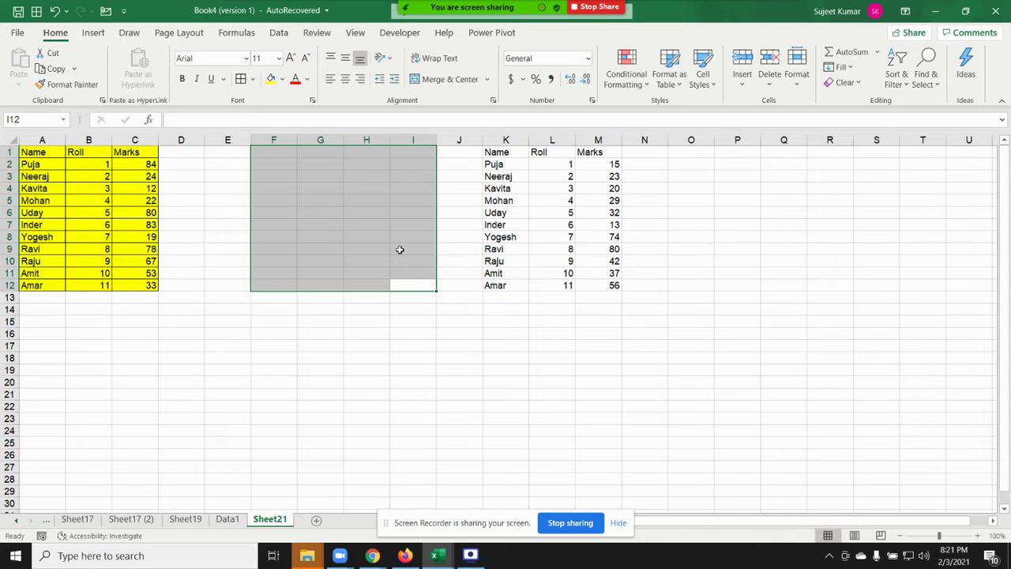
drag(598, 285, 591, 152)
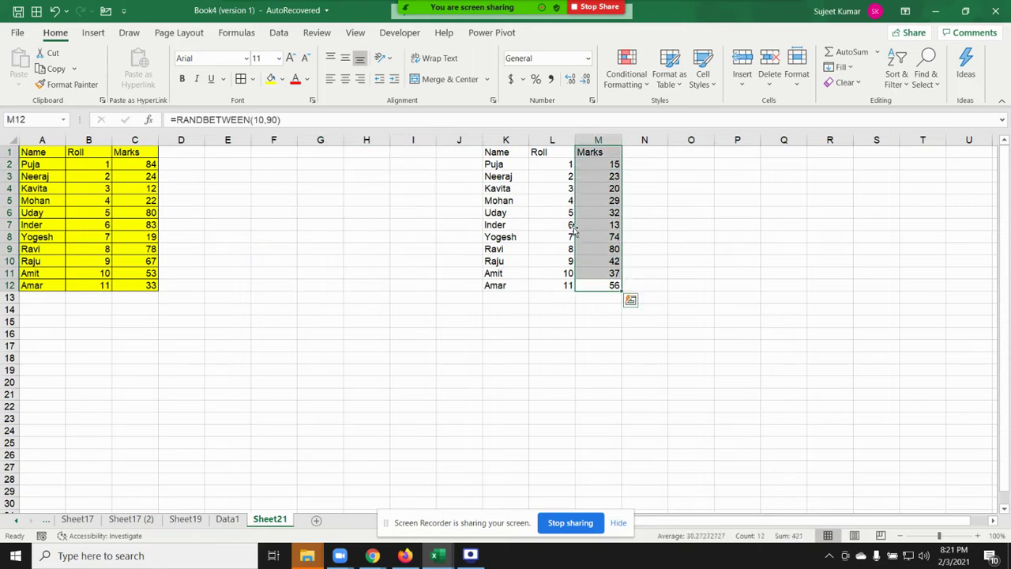
click(413, 227)
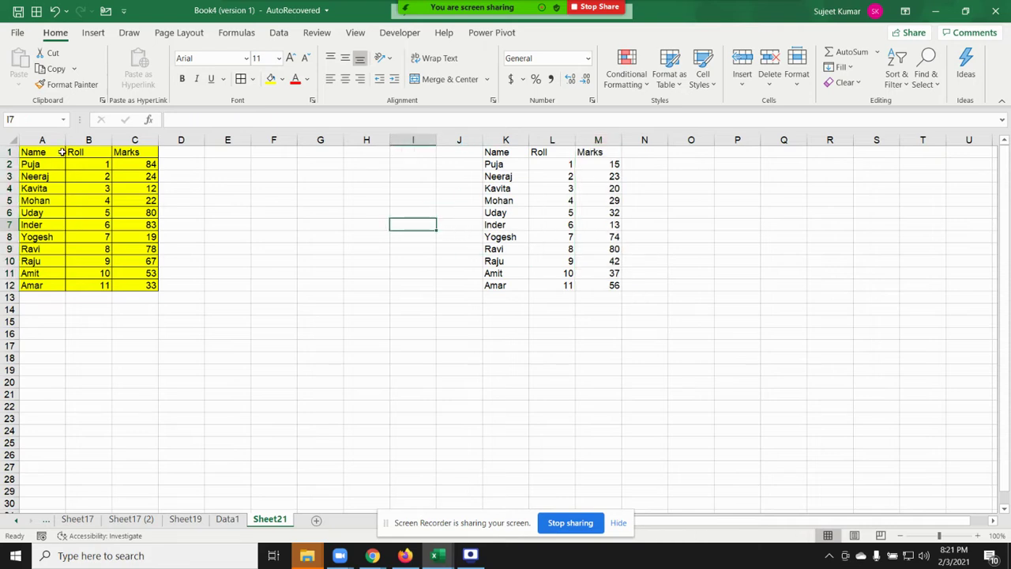
drag(150, 152, 150, 297)
key(ctrl+c)
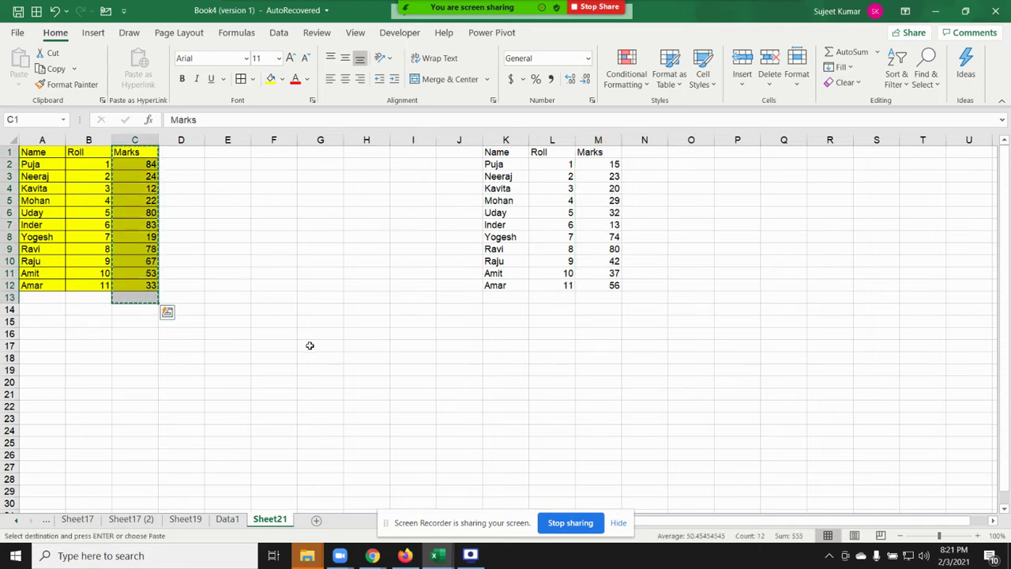
click(310, 346)
right_click(309, 345)
key(Escape)
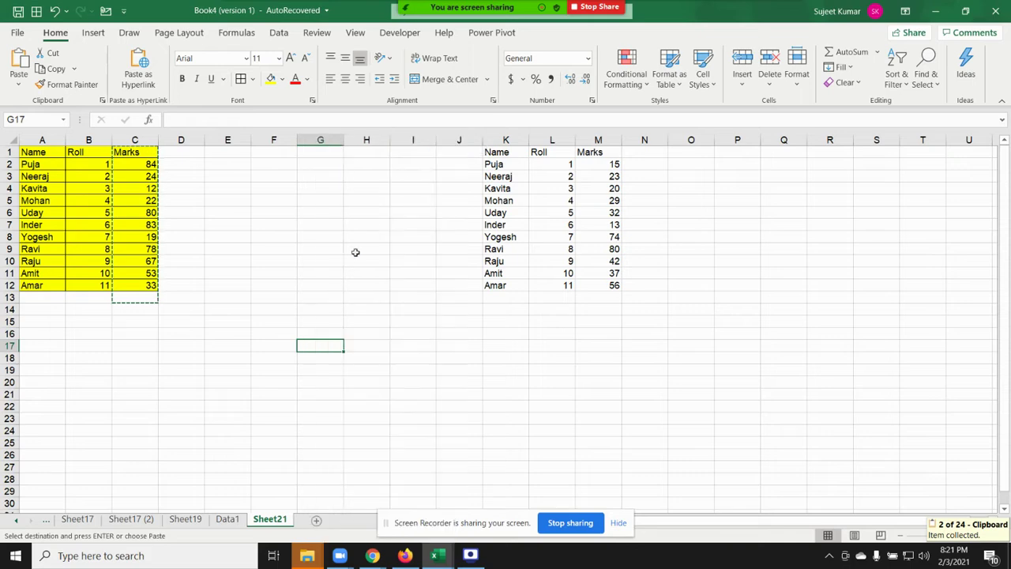
key(ctrl+alt+v)
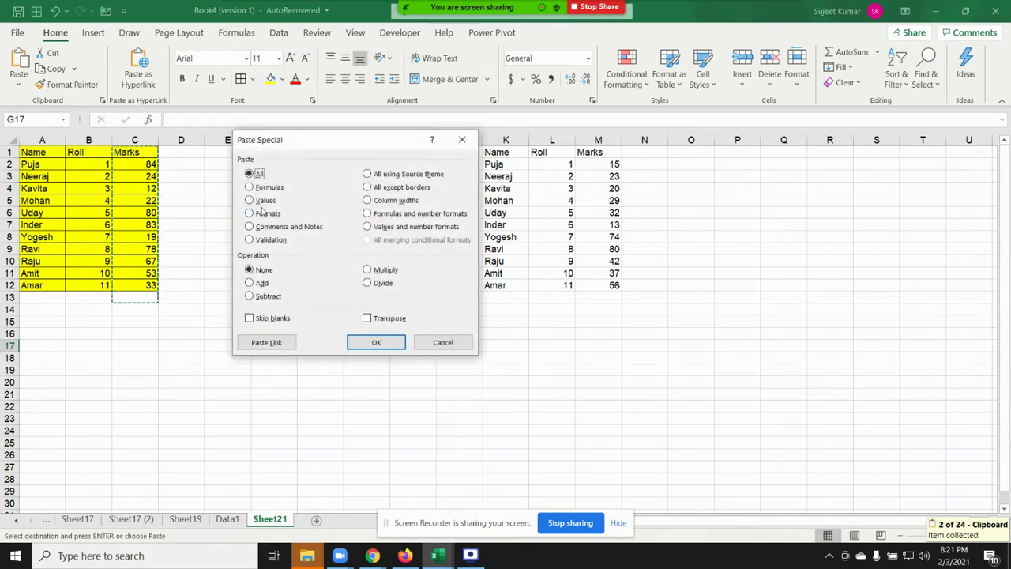
click(262, 200)
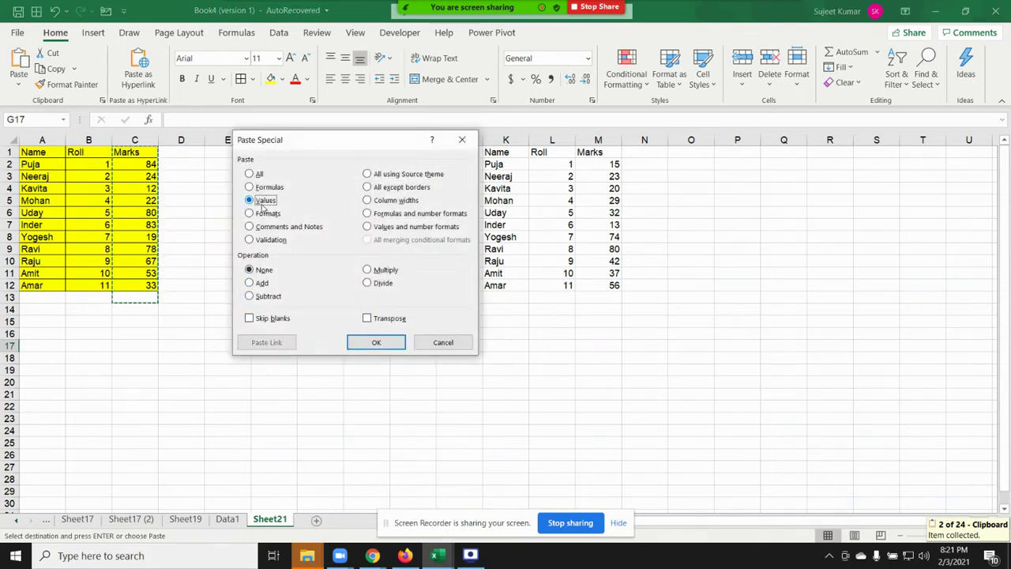
click(391, 346)
click(320, 370)
click(319, 418)
click(332, 454)
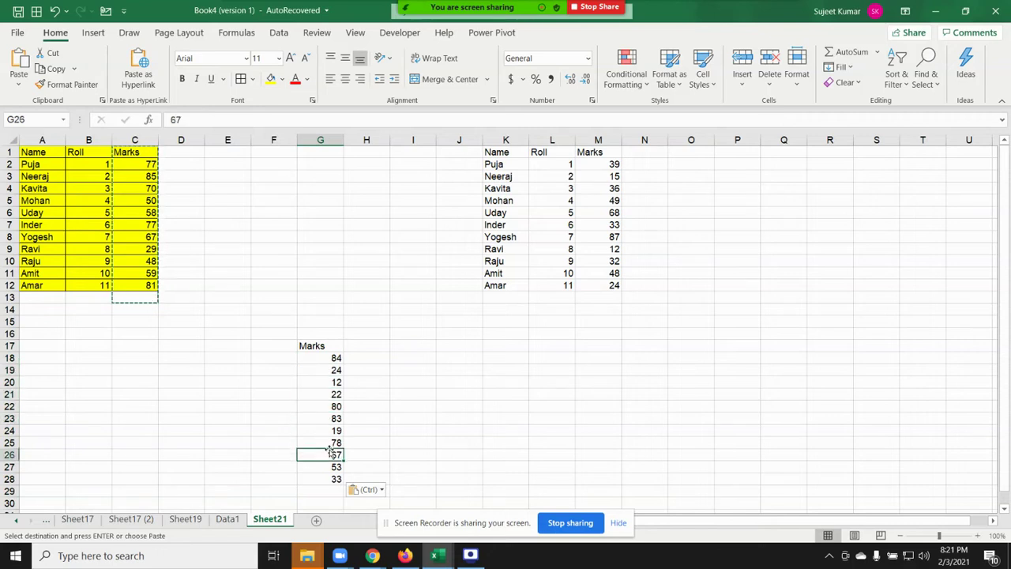
key(Up)
key(Up)
key(Up)
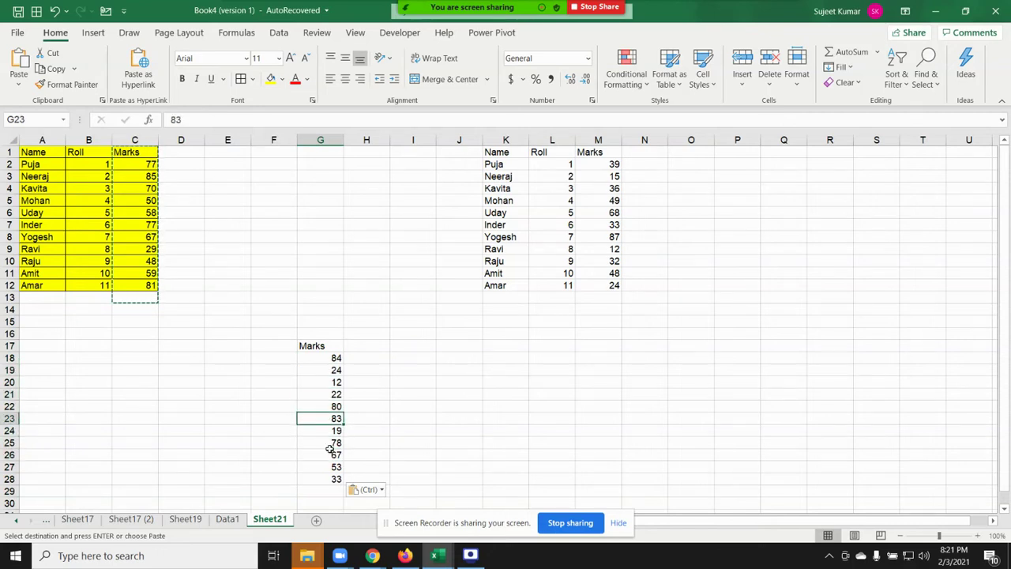
key(Up)
key(Up)
key(Up)
key(Up)
key(ctrl+shift+Down)
key(Delete)
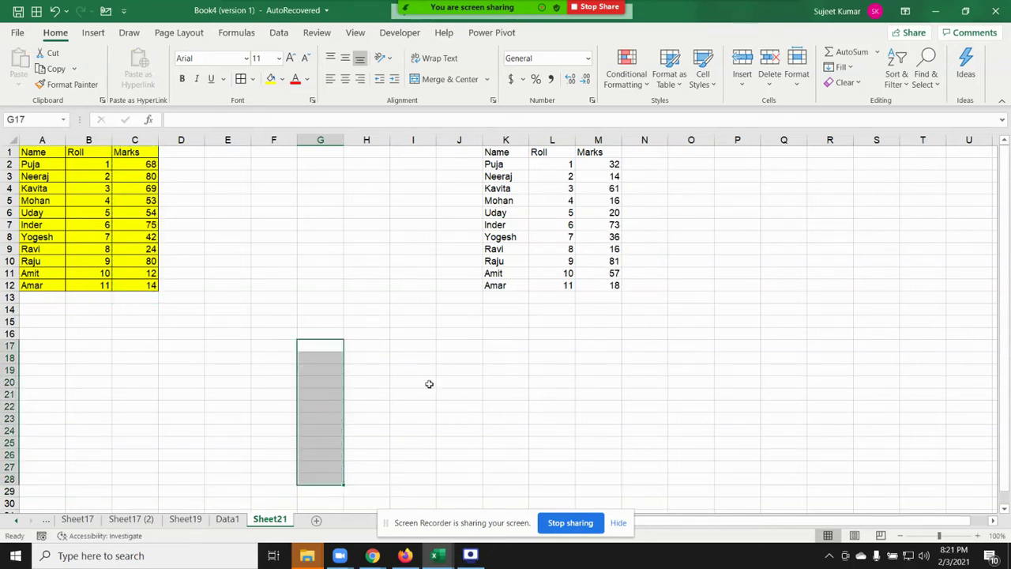
click(604, 212)
click(616, 177)
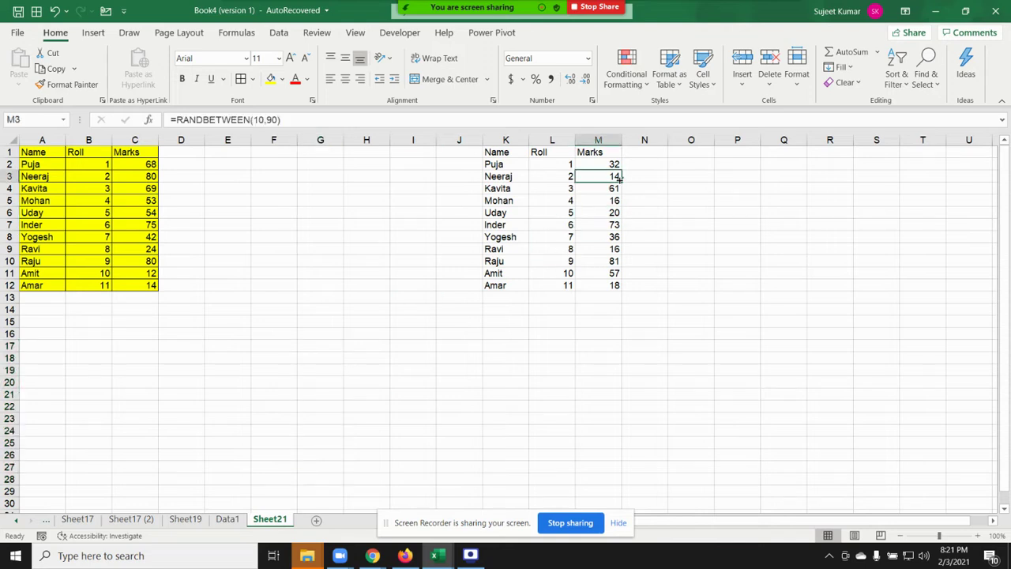
key(Up)
key(Up)
key(Down)
key(Down)
key(Down)
key(Down)
key(Down)
key(Down)
key(Down)
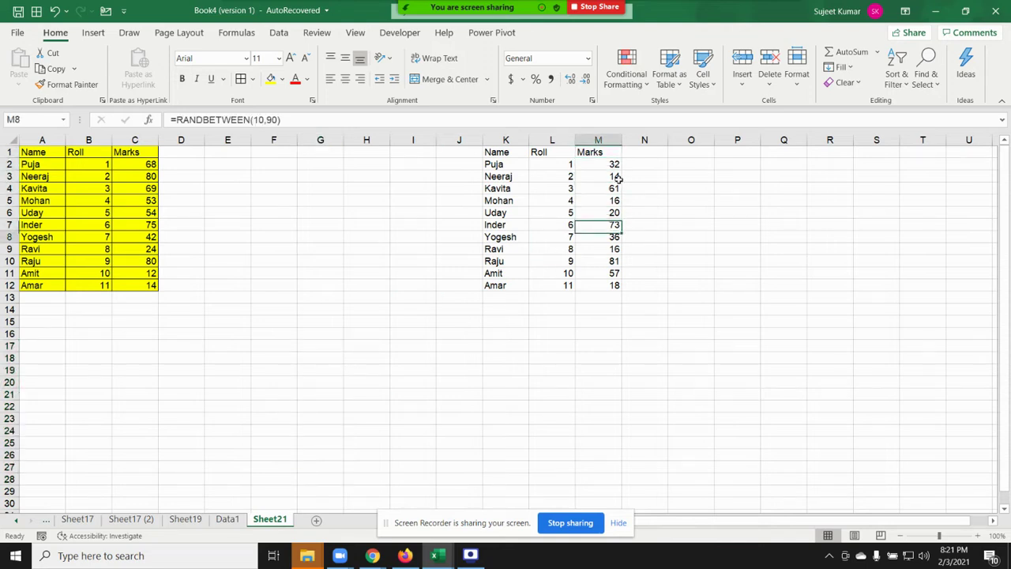
key(Down)
key(Down)
key(Down)
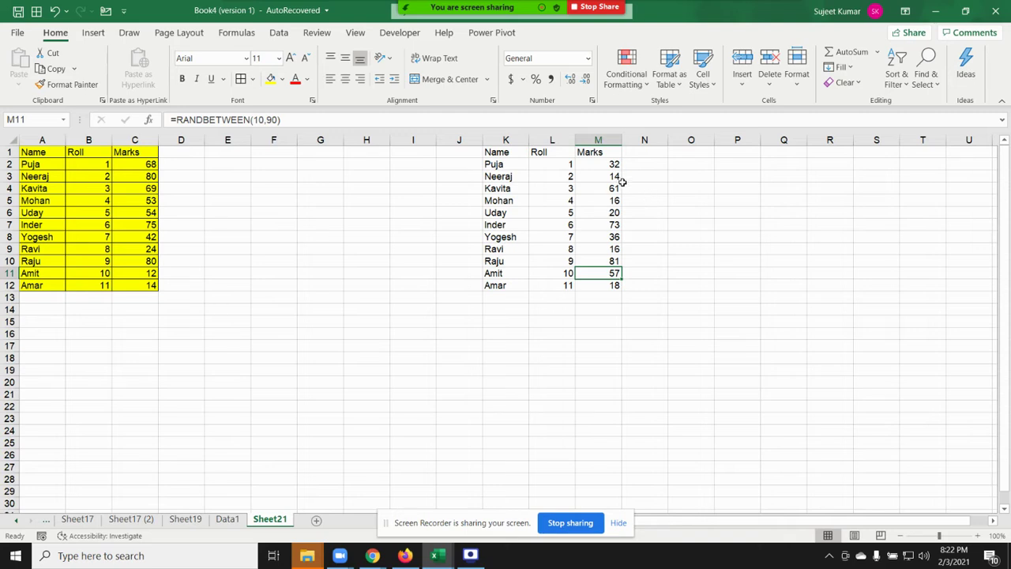
click(604, 172)
Step: Copy M2:M12 and Paste Special Values over it to fix the marks
key(Up)
key(ctrl+shift+Down)
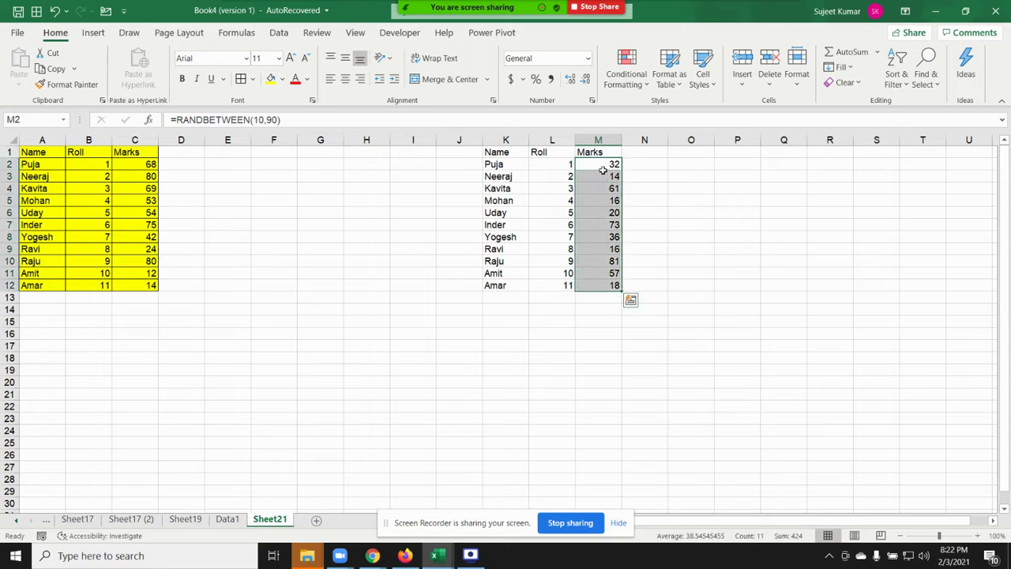
key(ctrl+c)
right_click(608, 176)
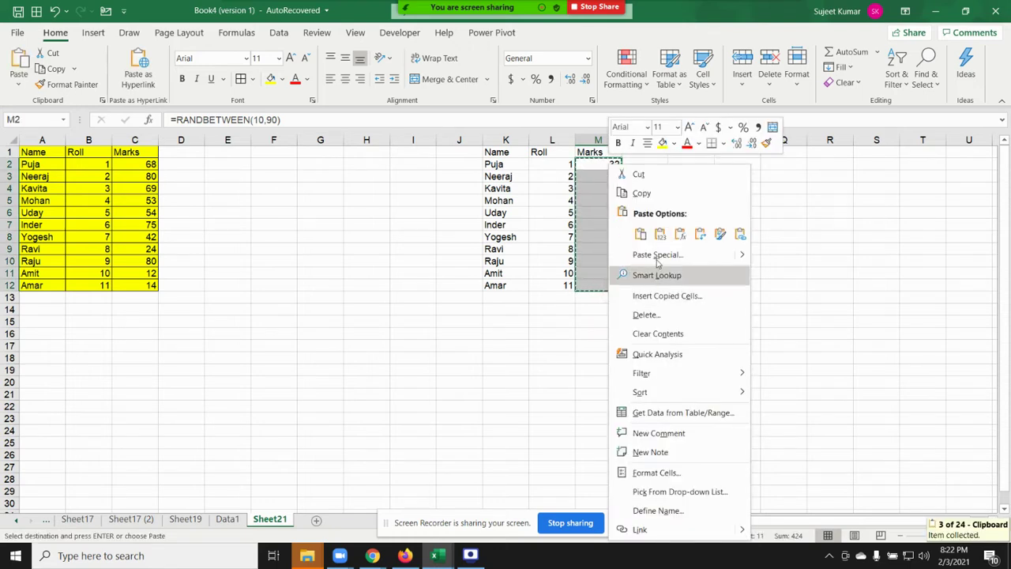
click(636, 256)
click(564, 206)
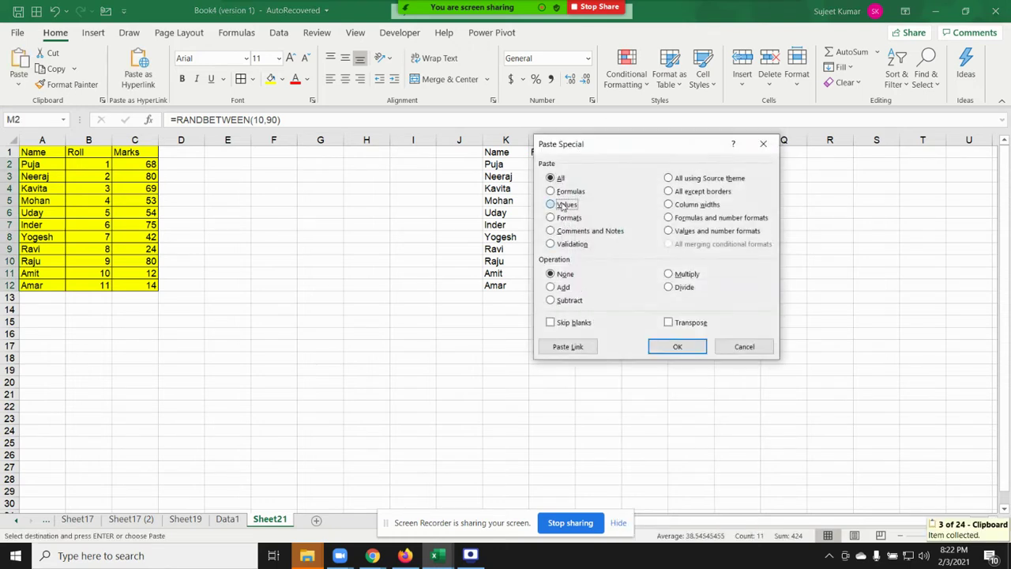
click(677, 346)
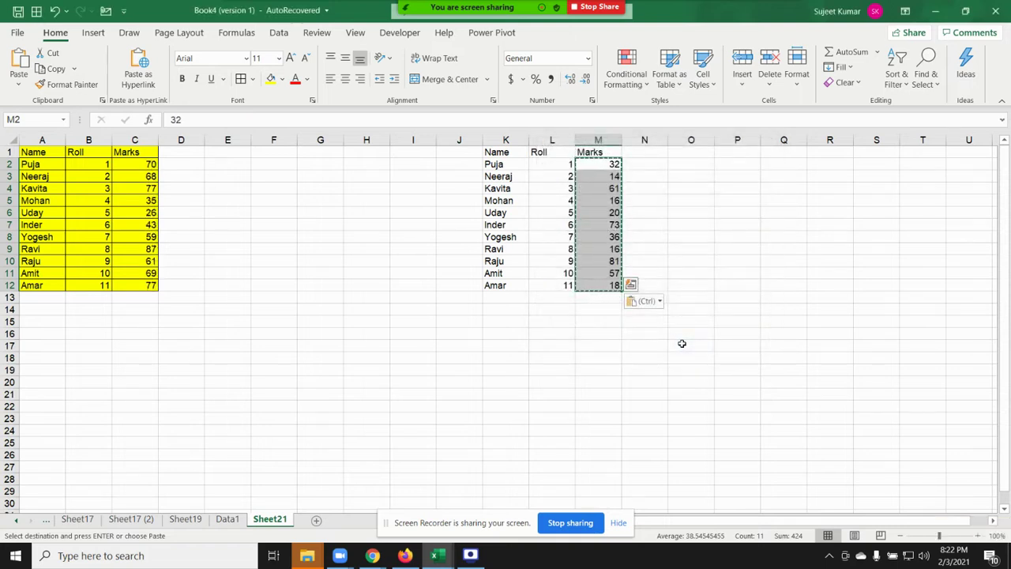
key(Down)
key(Down)
key(Down)
key(Down)
key(Down)
key(Down)
key(Down)
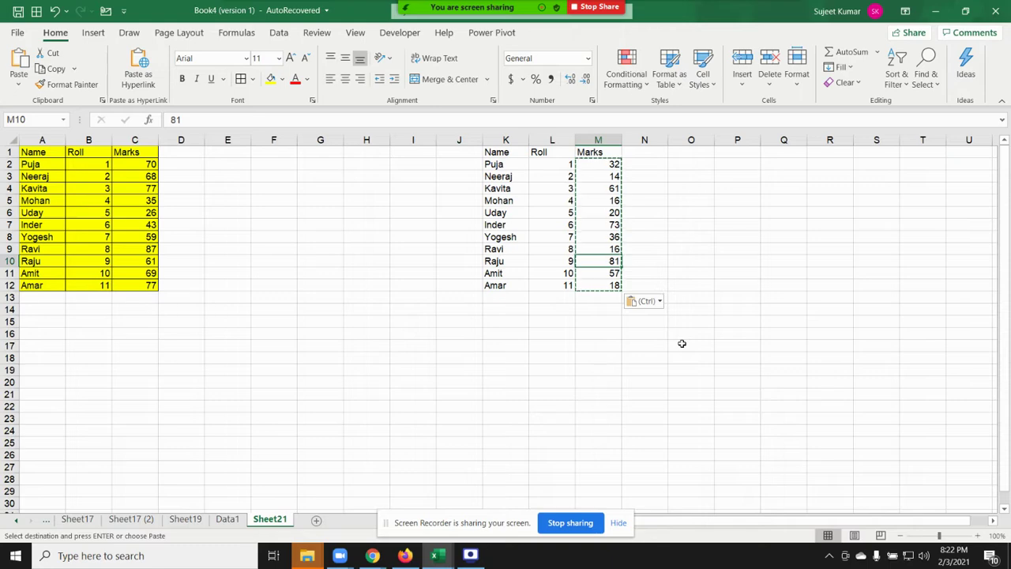
click(307, 555)
Step: Browse to New Volume (E:) > Disk-3 > 3.Dashboard and select the 1.Manufacturing Dashboard workbook
click(292, 521)
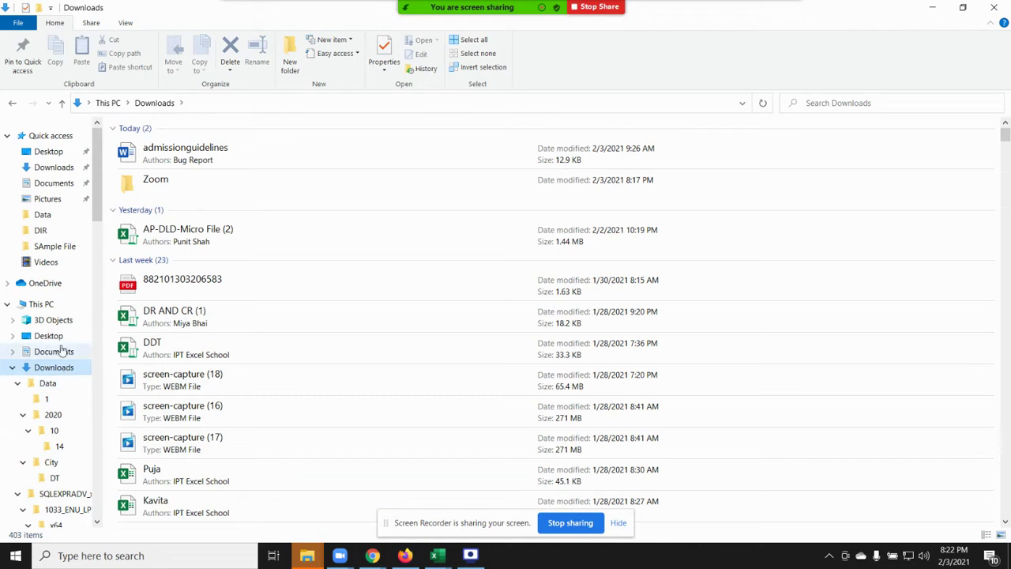
scroll(71, 380, down, 1)
click(14, 309)
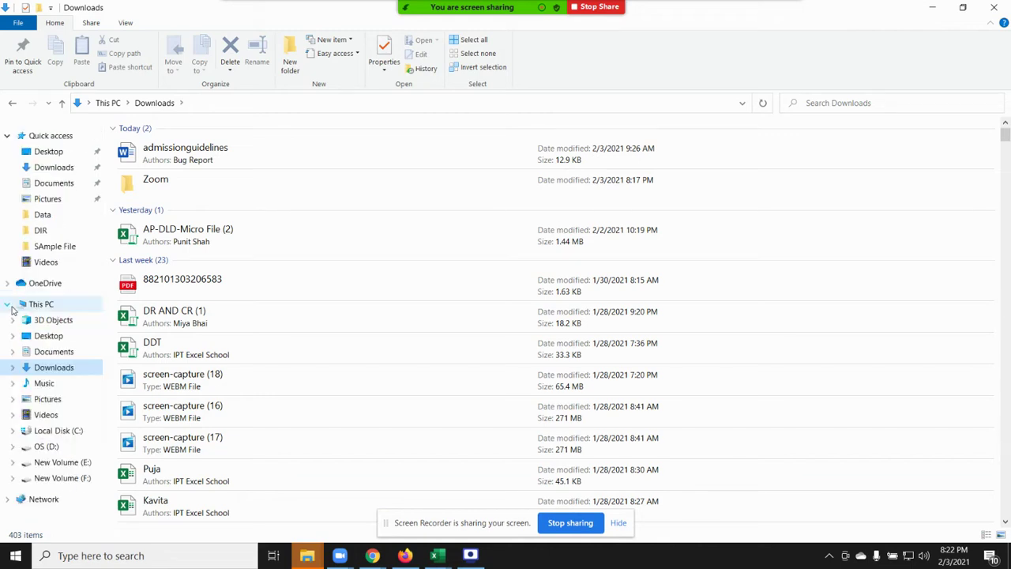
click(59, 462)
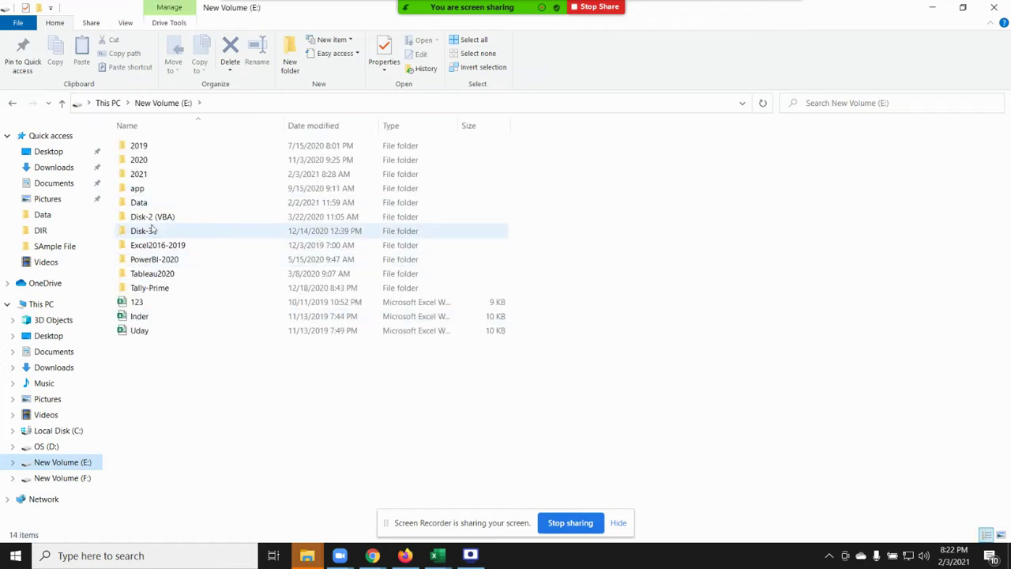
double_click(151, 233)
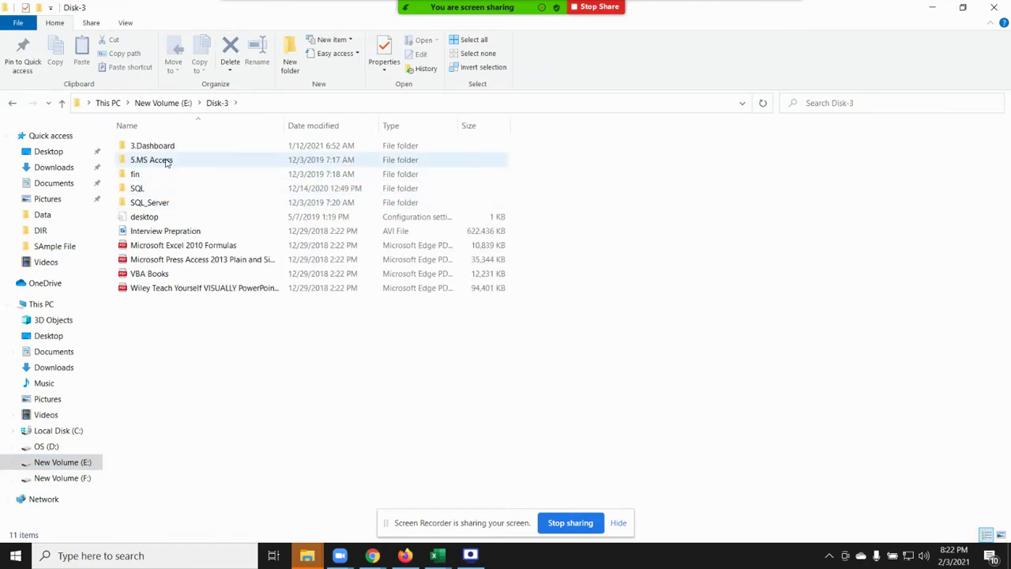
double_click(168, 150)
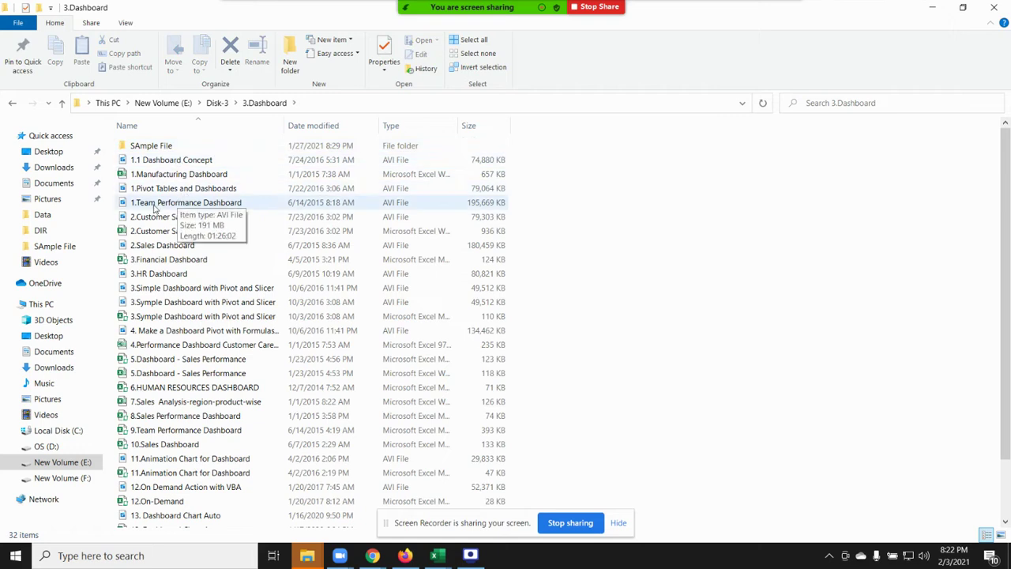
click(152, 175)
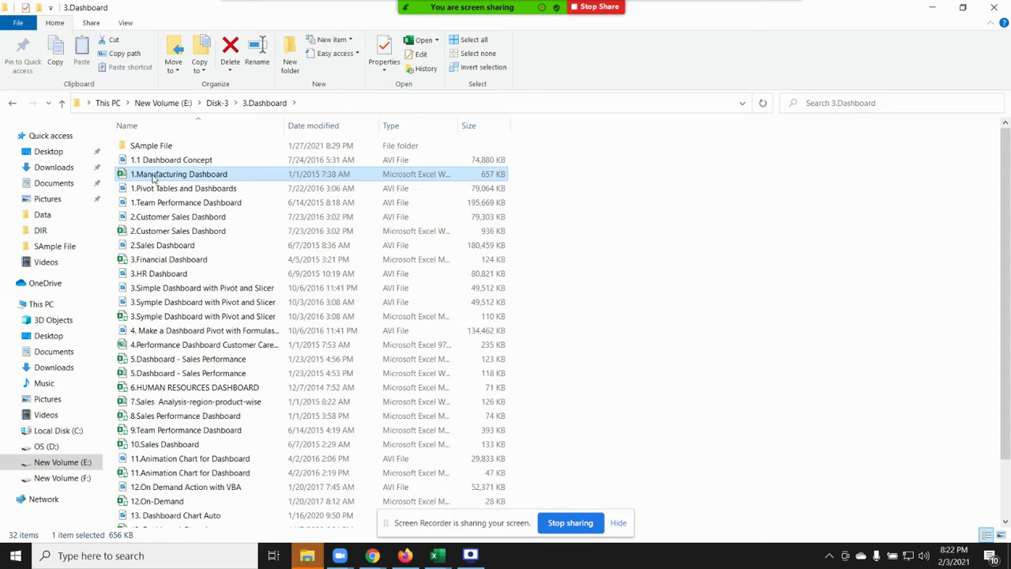
Step: Answer the external-links warning with Don't Update so the dashboard opens on its Summary charts
key(alt+Tab)
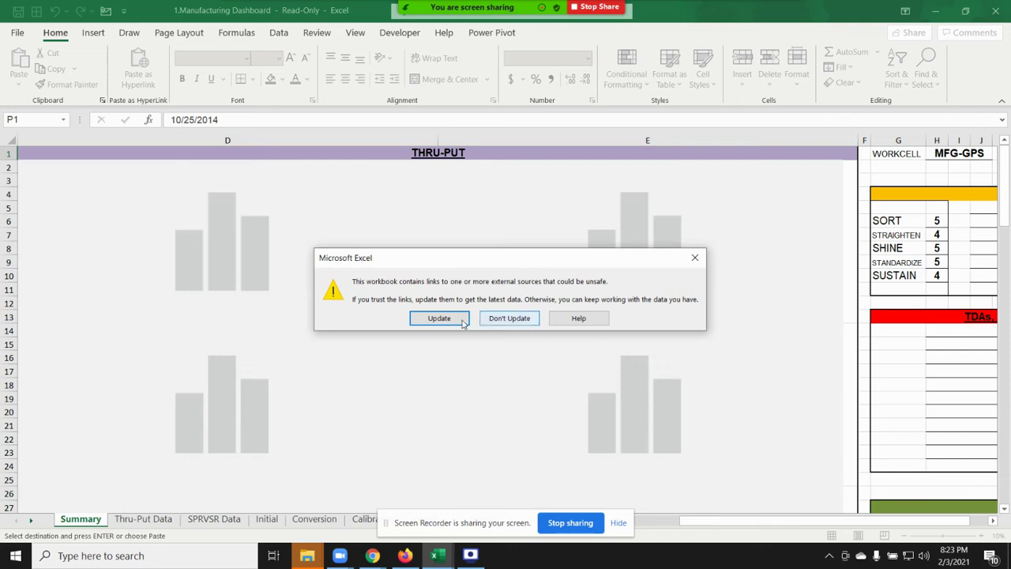
click(487, 322)
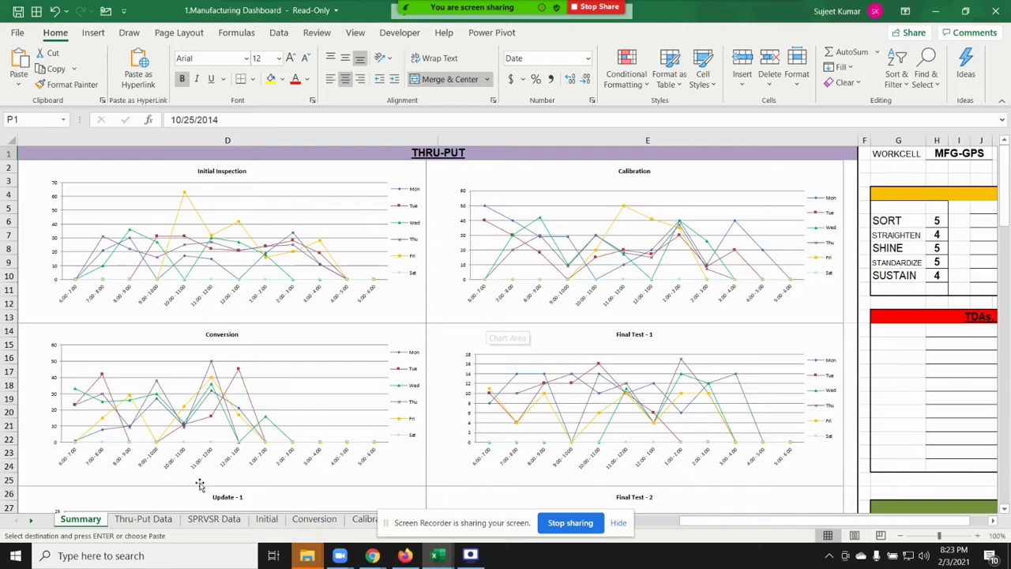
Step: On the Thru-Put Data sheet, inspect the N8 hourly average and V9 Calibration lookup formulas
click(127, 520)
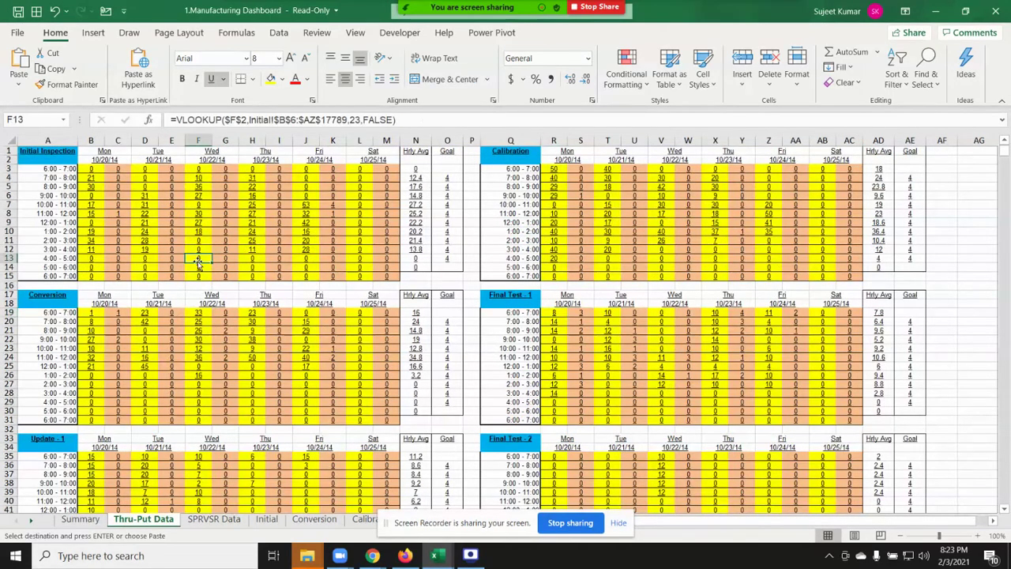
click(414, 214)
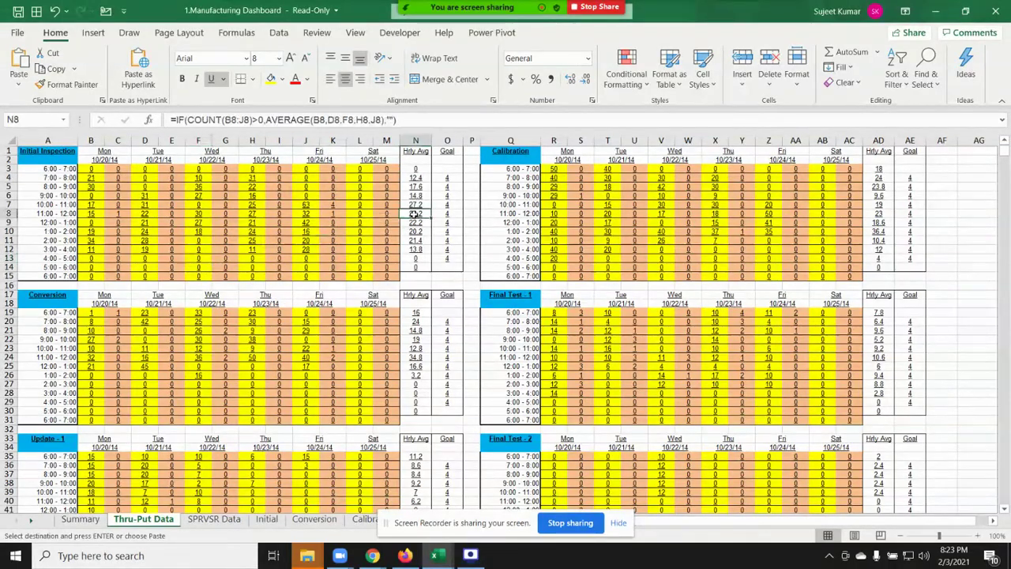
click(510, 222)
click(661, 222)
scroll(722, 242, down, 9)
scroll(725, 272, up, 2)
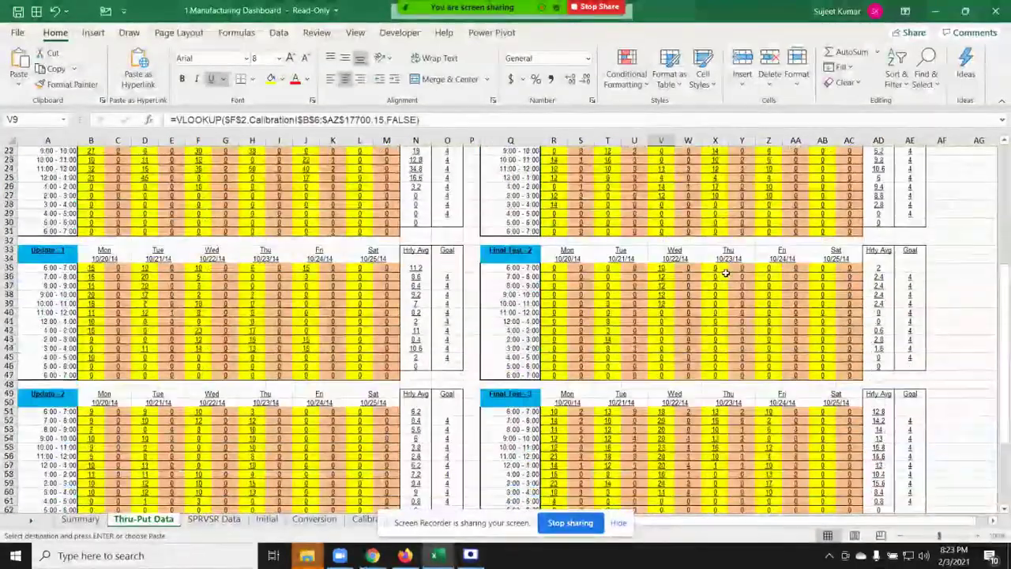
scroll(725, 273, up, 2)
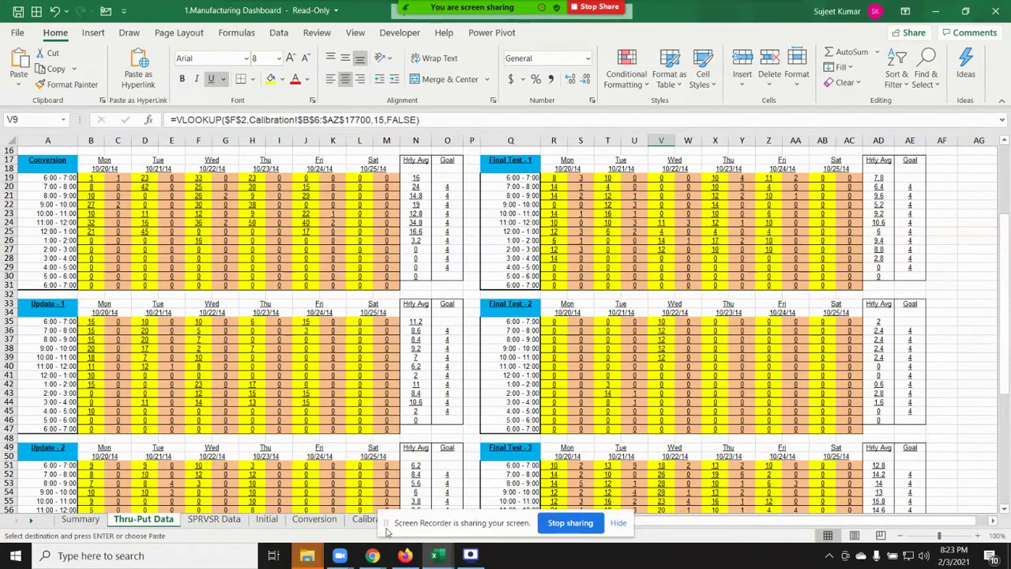
drag(387, 531, 663, 493)
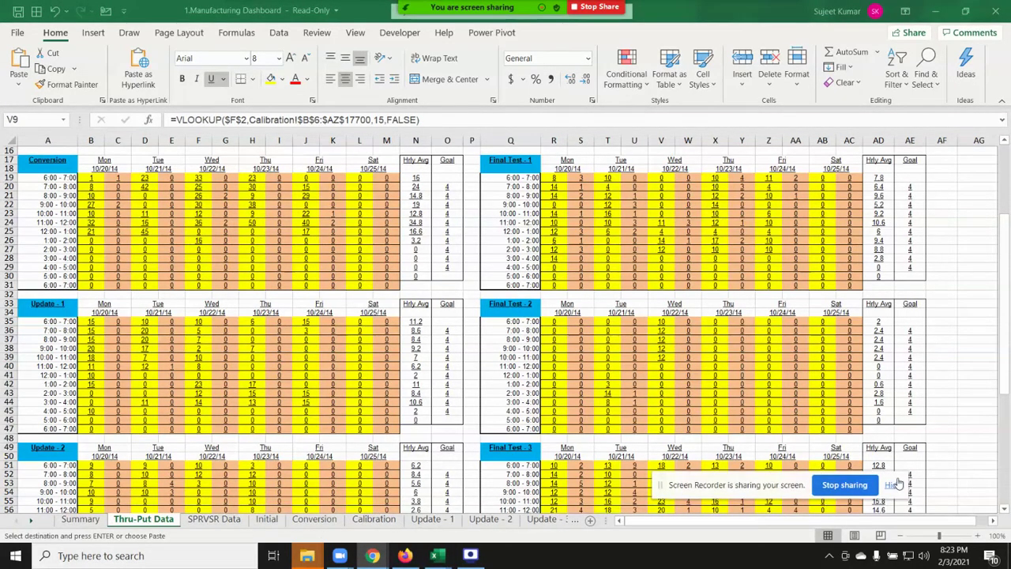
click(892, 484)
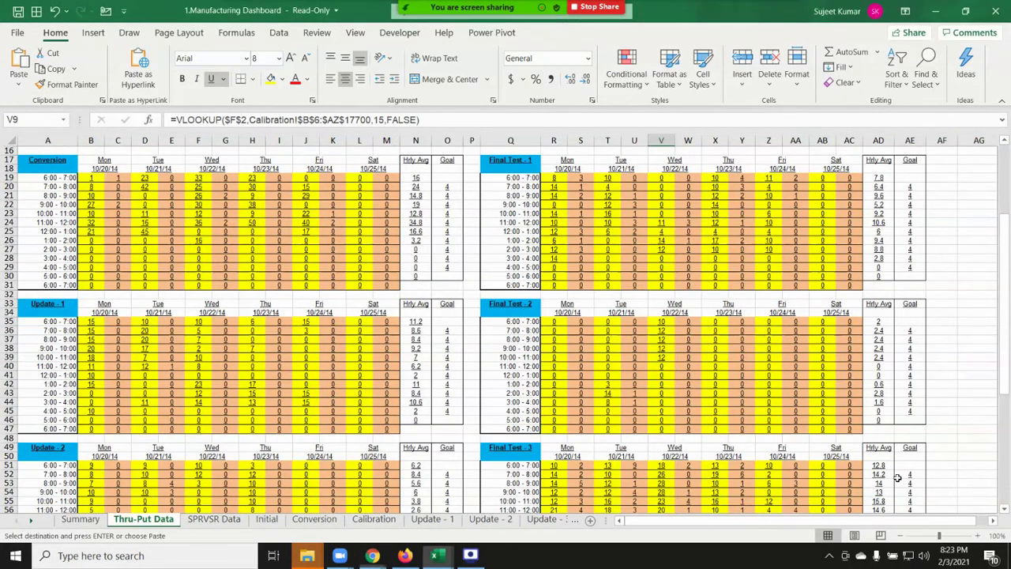
Step: Look over the Update - 1 and SPRVSR Data sheets, then return to Thru-Put Data
click(433, 520)
click(217, 521)
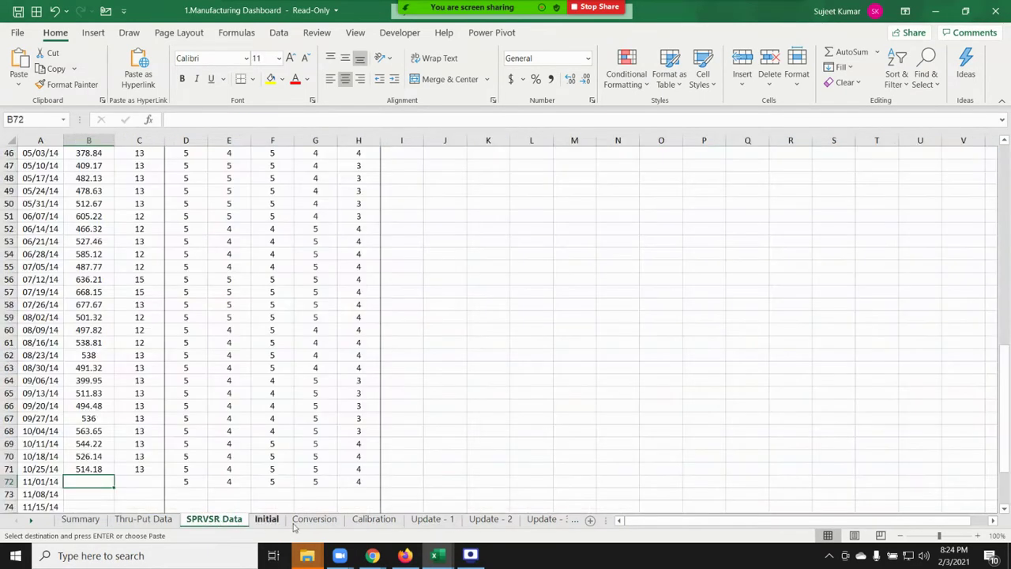
scroll(122, 393, up, 4)
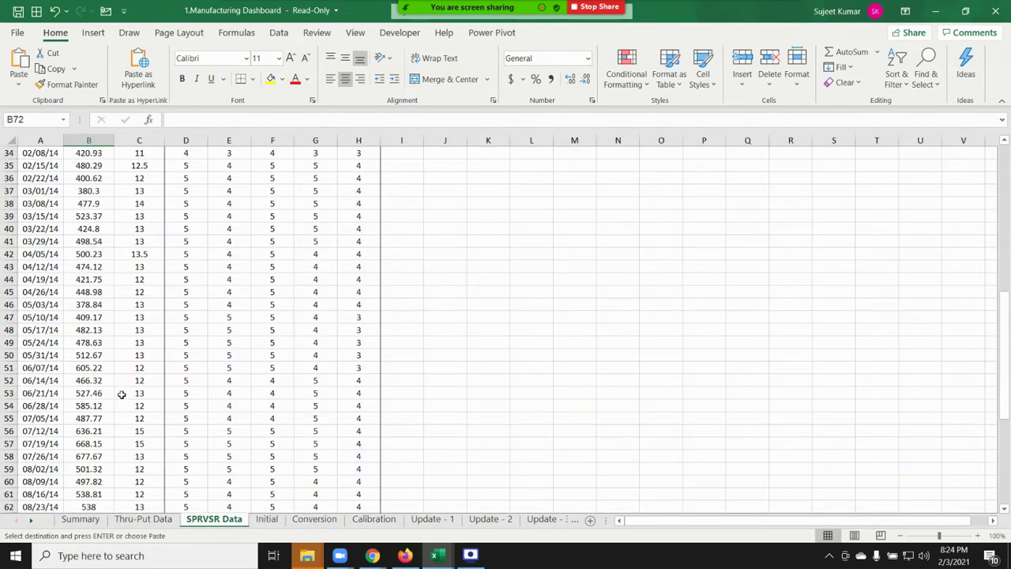
click(141, 520)
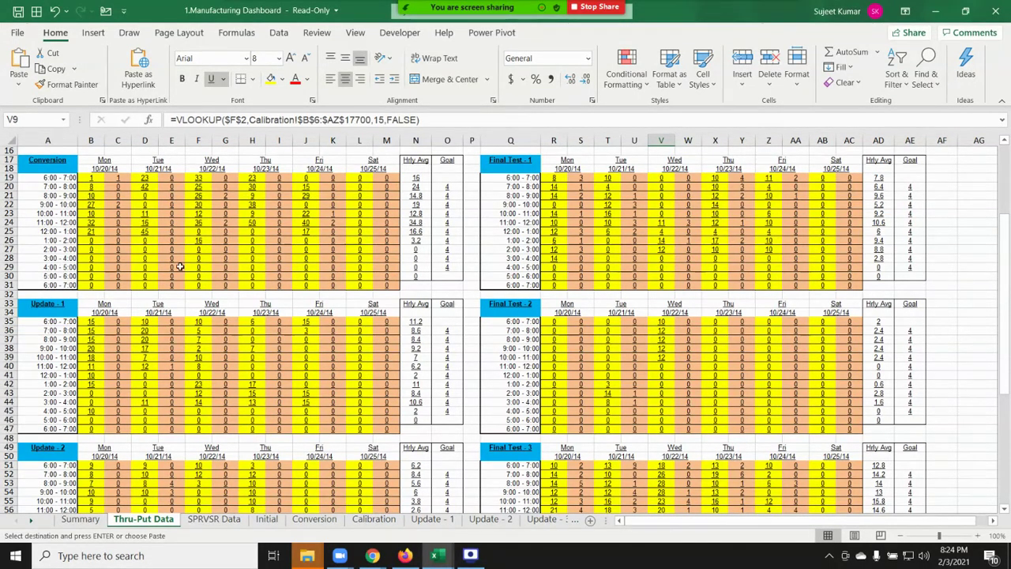
scroll(217, 279, down, 4)
scroll(217, 279, up, 4)
scroll(216, 278, up, 5)
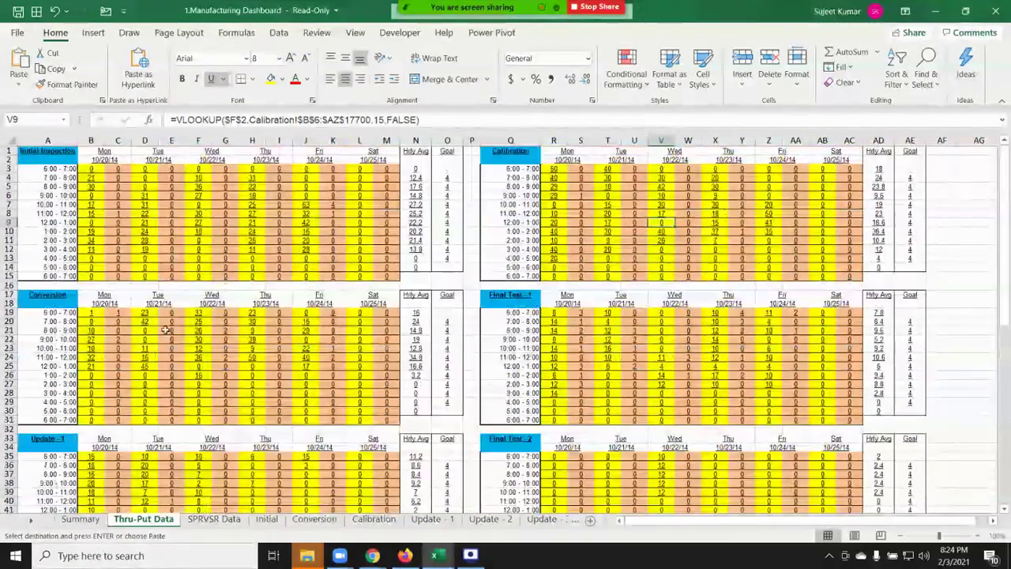
Step: Use Move or Copy with Create a copy ticked to send Thru-Put Data to (new book)
right_click(168, 523)
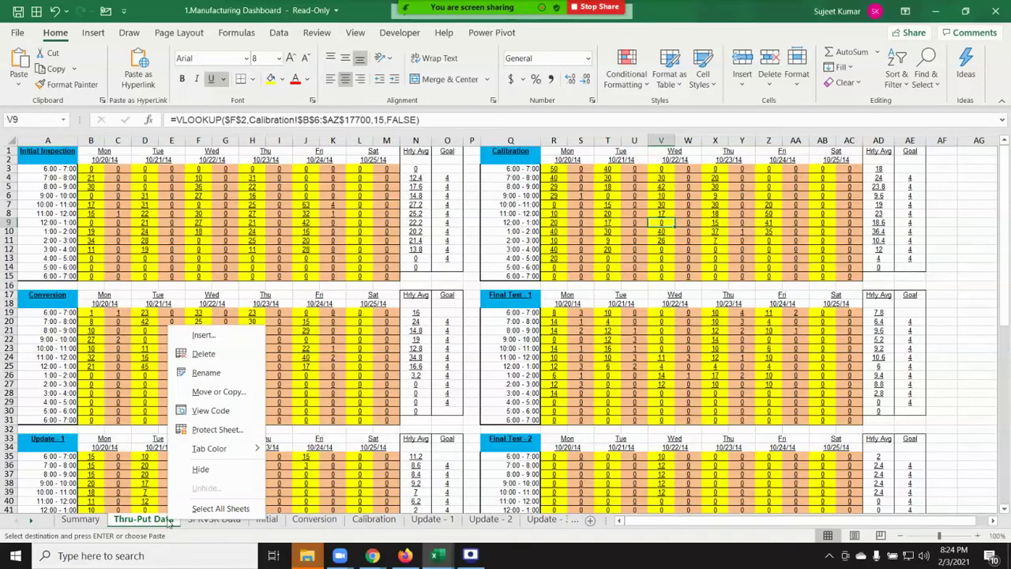
click(224, 402)
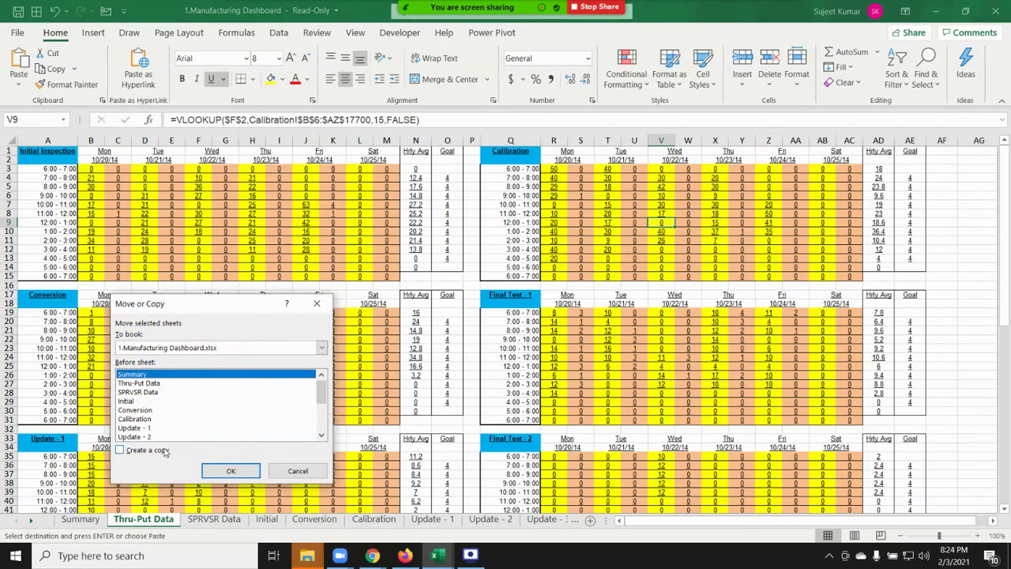
click(164, 451)
click(176, 348)
click(173, 363)
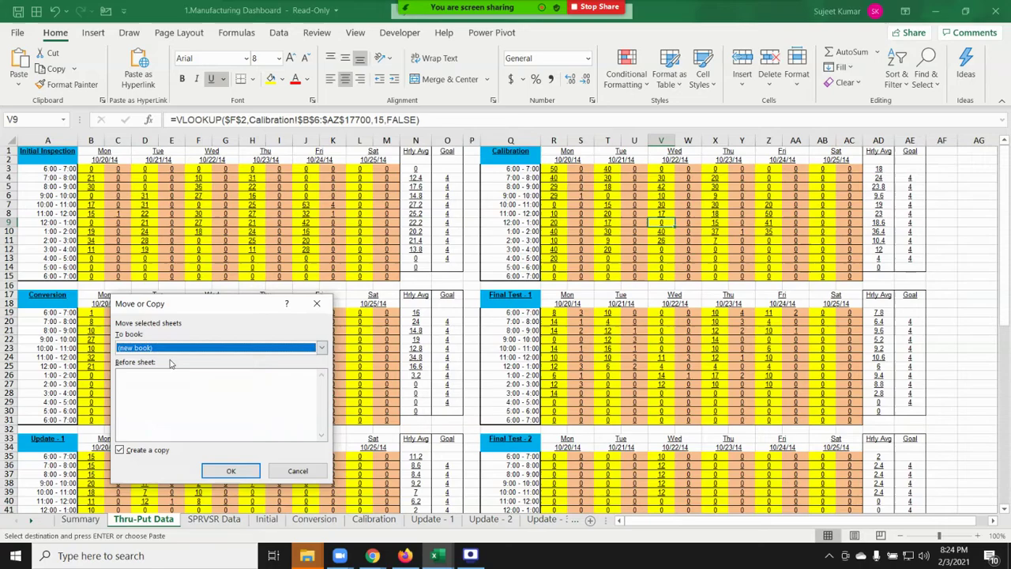
click(236, 470)
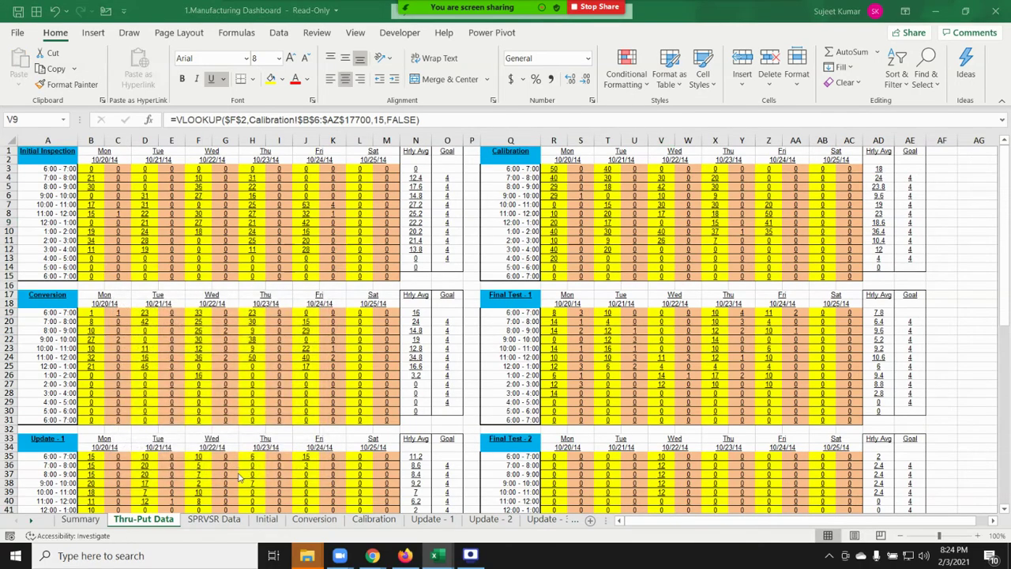
Step: Check that the VLOOKUP formulas in I11 and C15 still reference the Manufacturing Dashboard file
scroll(700, 323, down, 5)
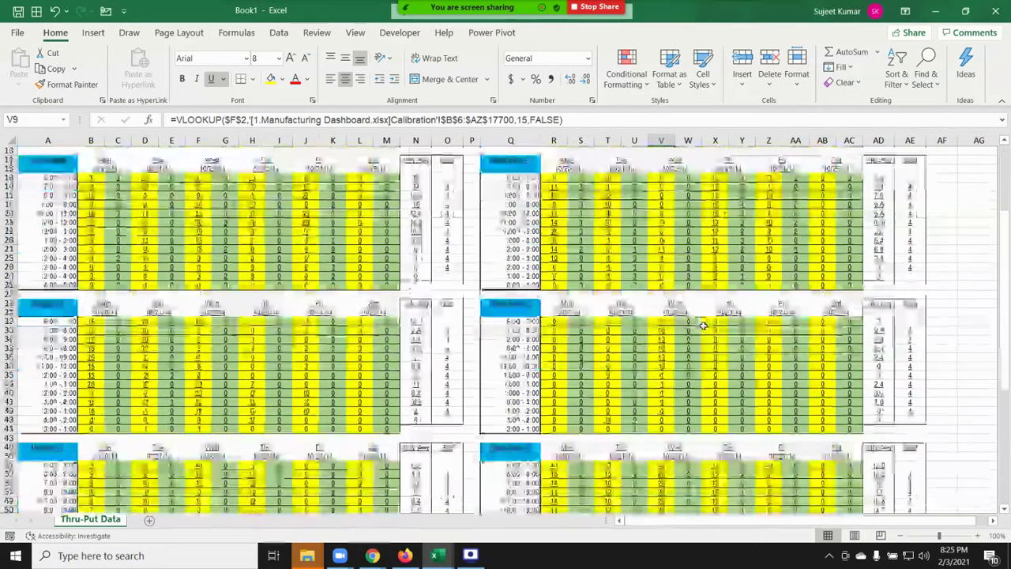
scroll(703, 325, up, 5)
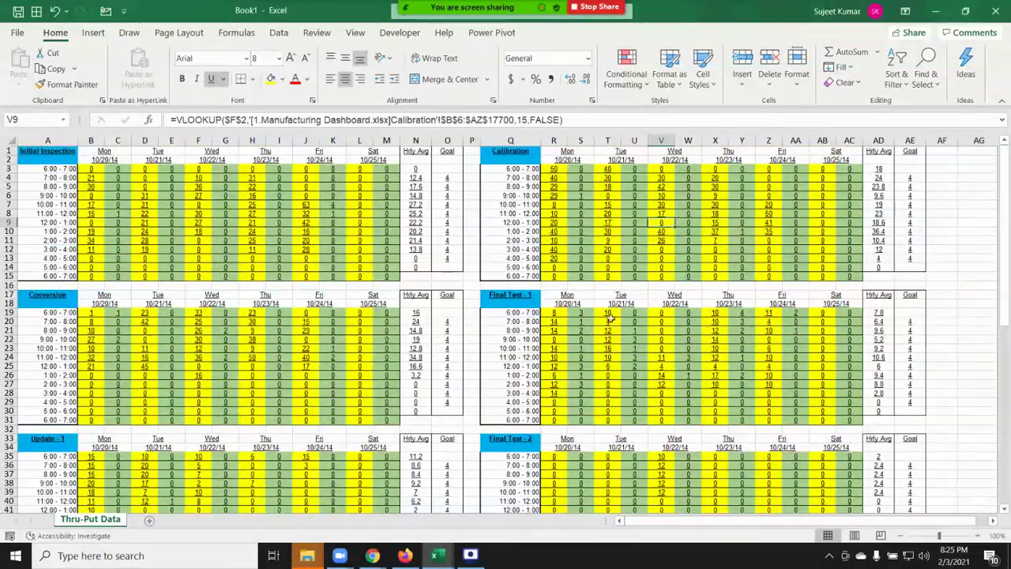
click(279, 240)
drag(209, 119, 421, 119)
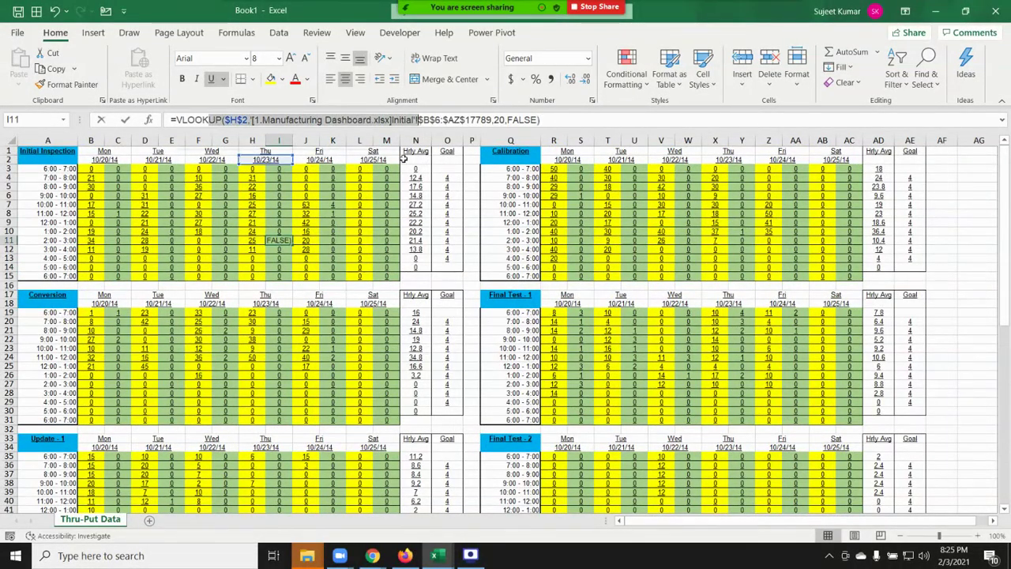
key(Escape)
click(120, 277)
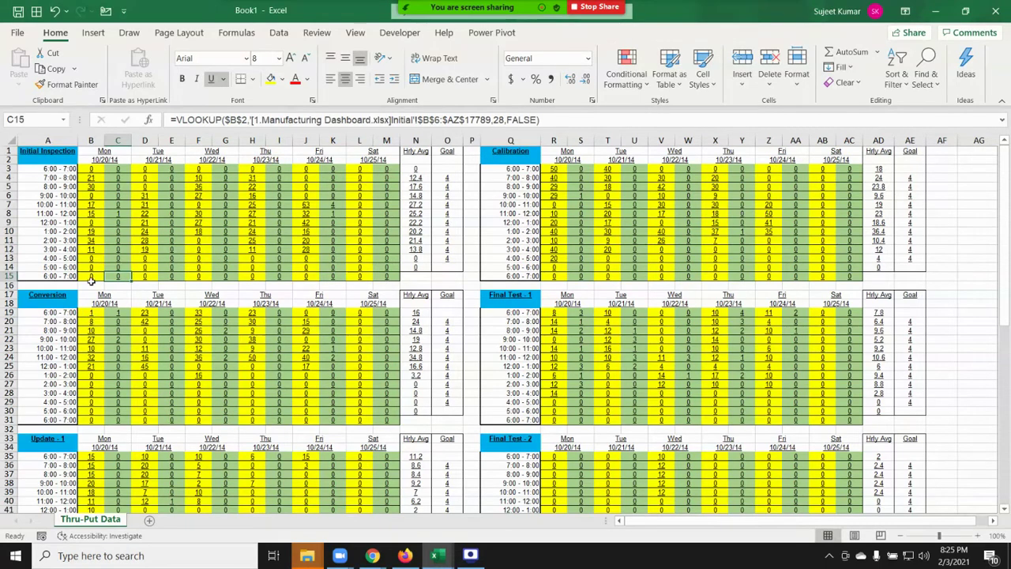
drag(117, 313, 117, 322)
Step: Check the F26 Conversion lookup and the O26 goal of 4, then select the entire sheet
click(64, 401)
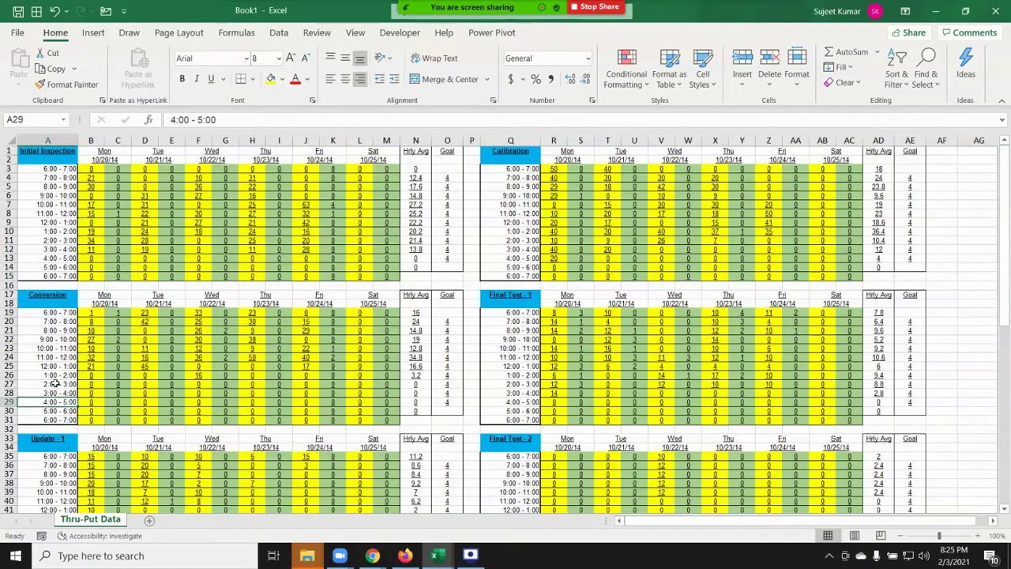
click(57, 367)
click(191, 375)
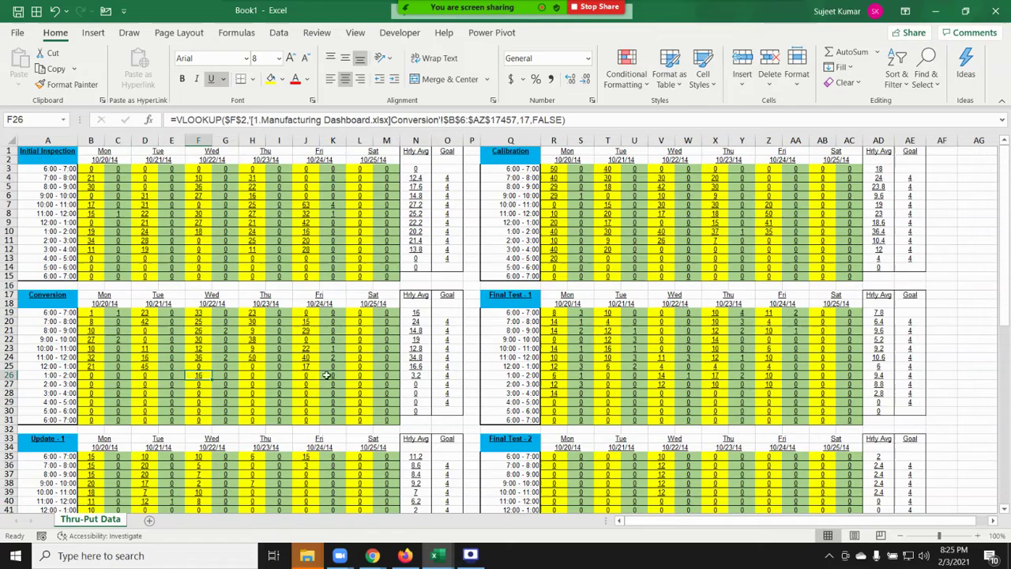
click(450, 375)
scroll(451, 376, down, 2)
scroll(452, 376, up, 2)
scroll(451, 376, down, 2)
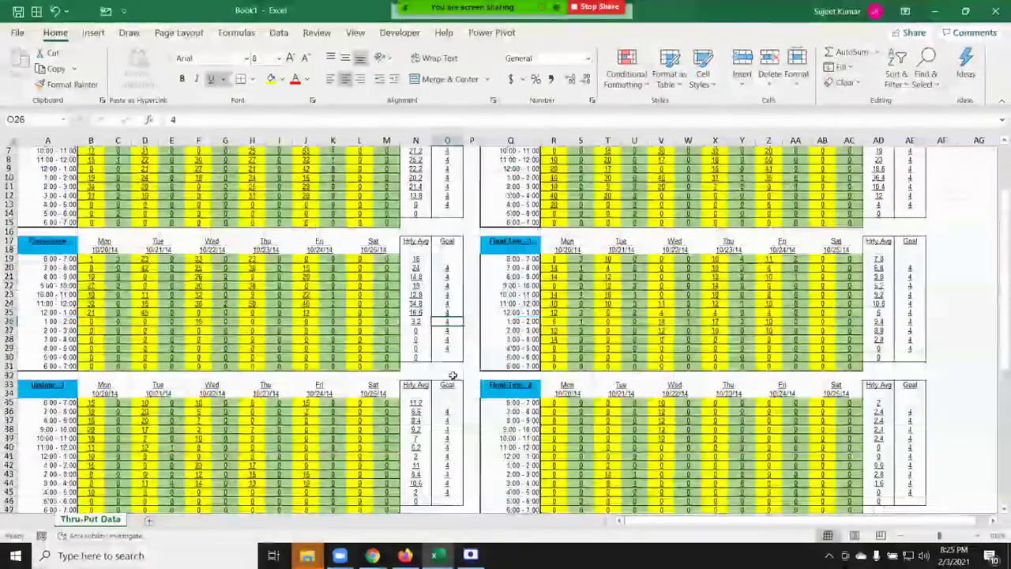
scroll(452, 376, up, 2)
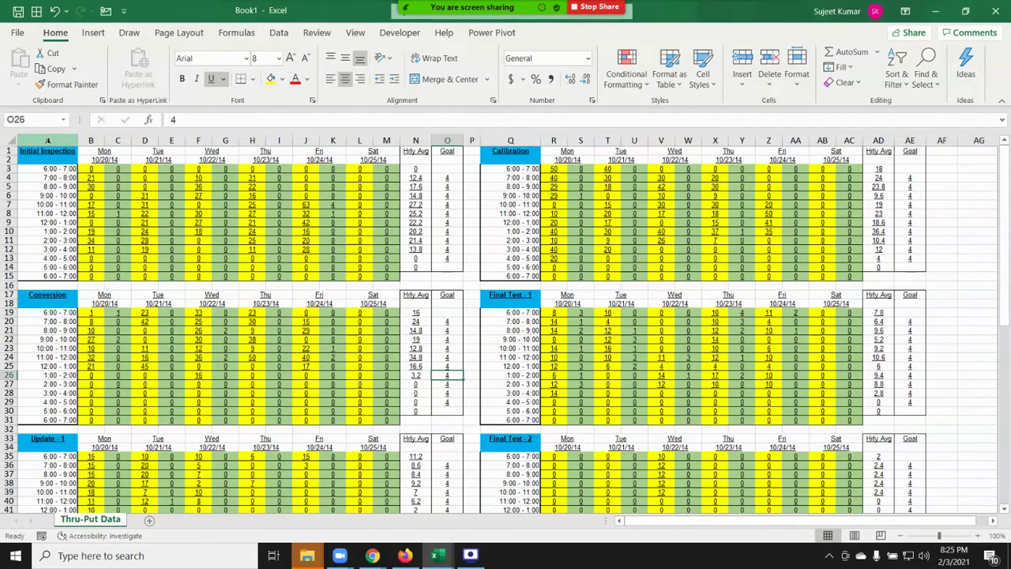
click(7, 142)
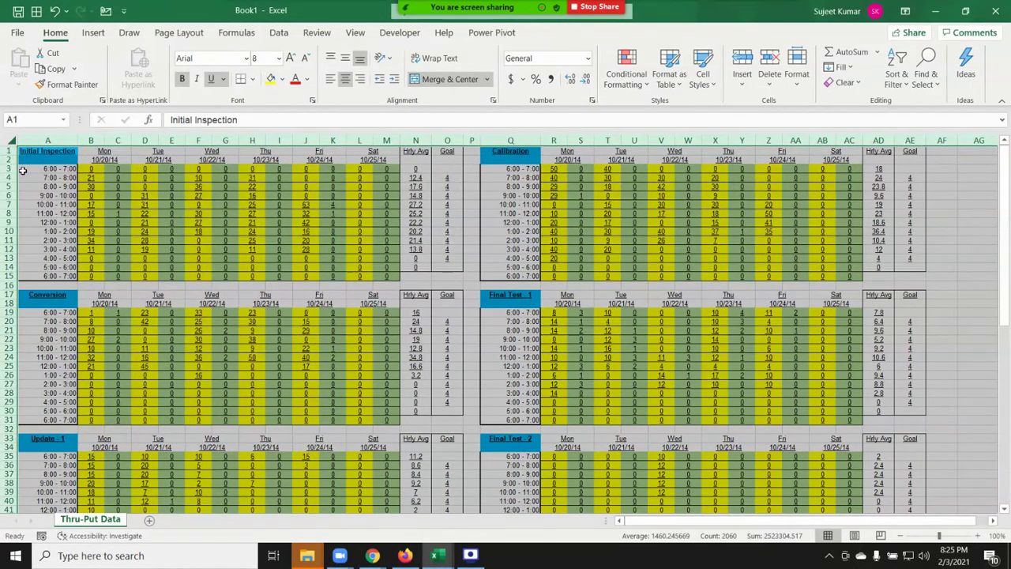
Step: Copy the whole sheet and Paste Special it back onto itself as values only
key(ctrl+c)
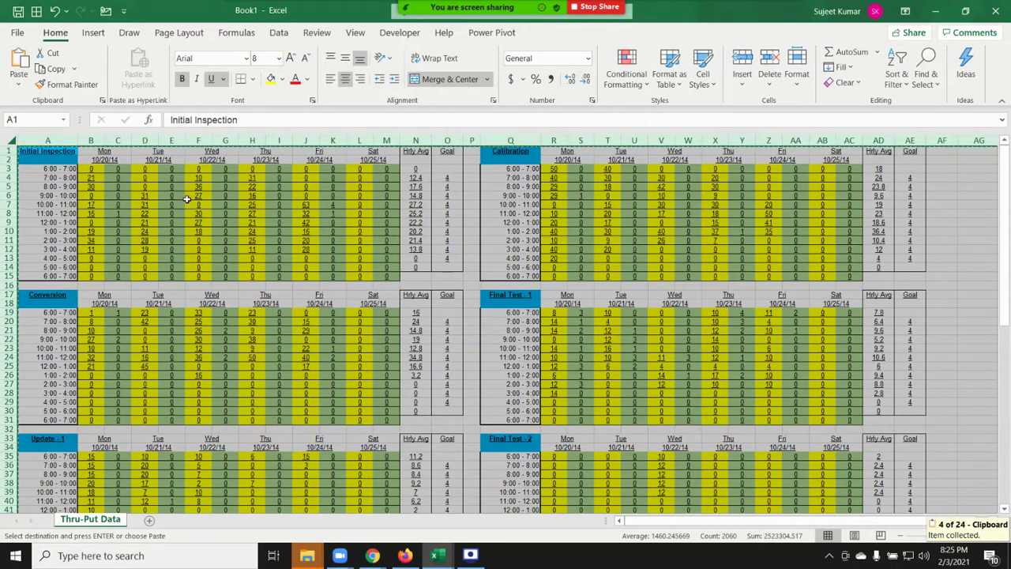
right_click(186, 198)
click(241, 289)
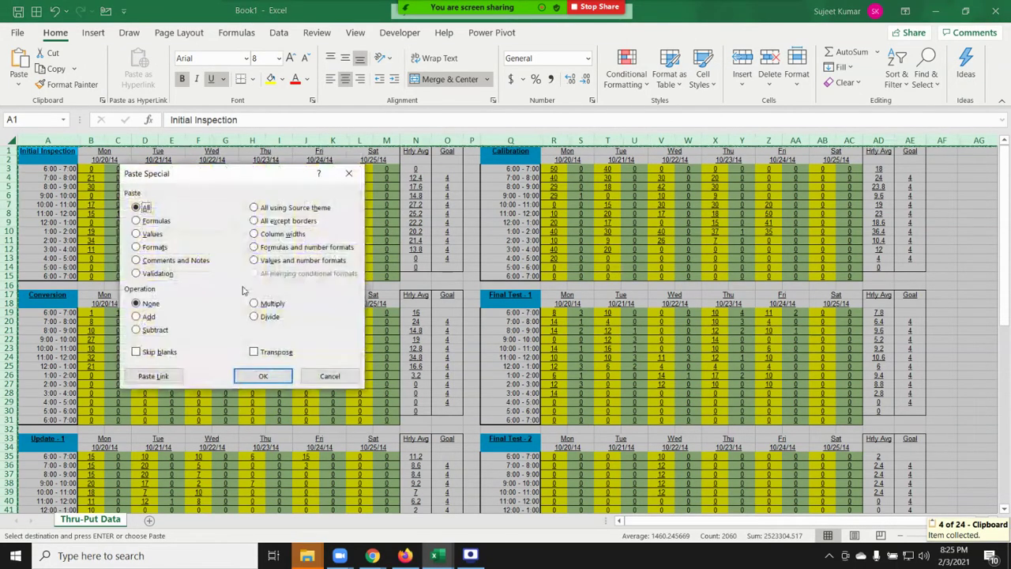
click(152, 235)
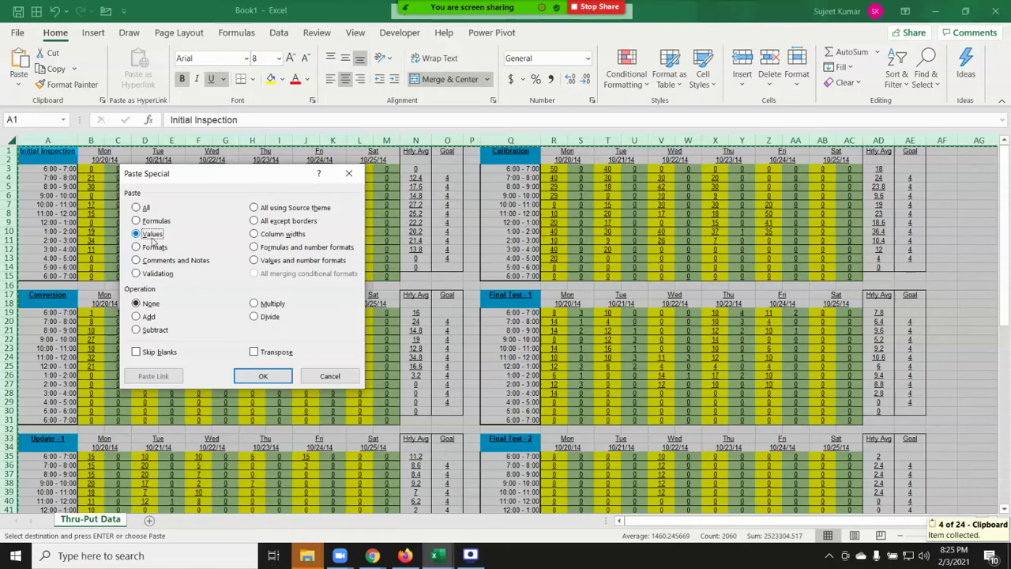
click(264, 376)
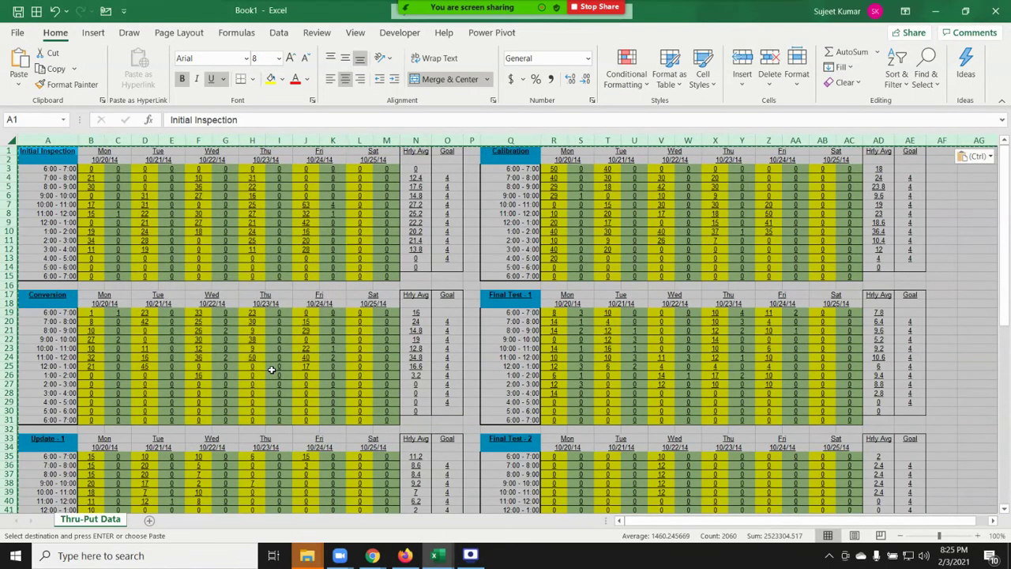
Step: Confirm cells such as O26 and V23 now hold plain values instead of formulas
click(312, 258)
click(311, 339)
click(447, 375)
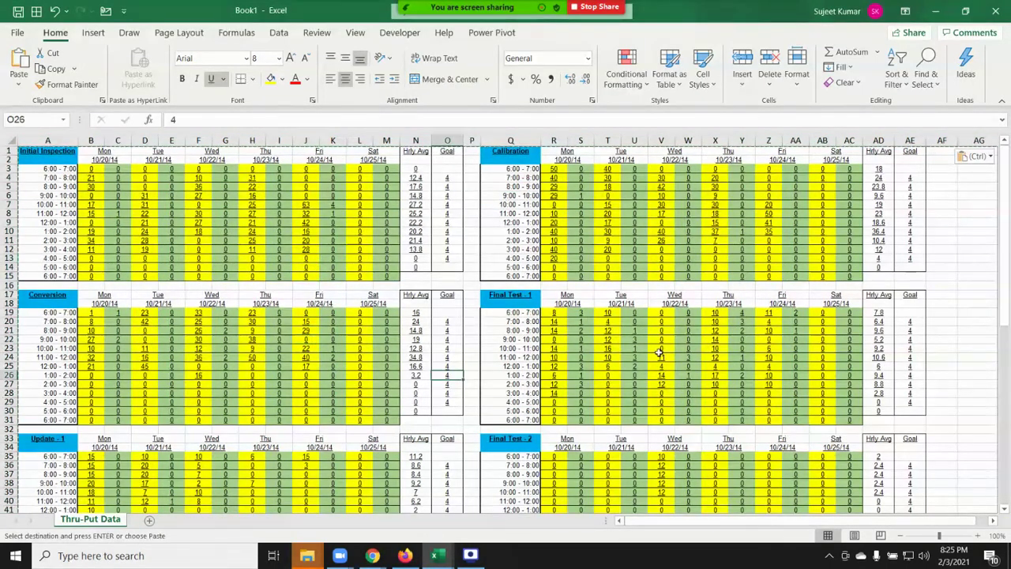
click(660, 350)
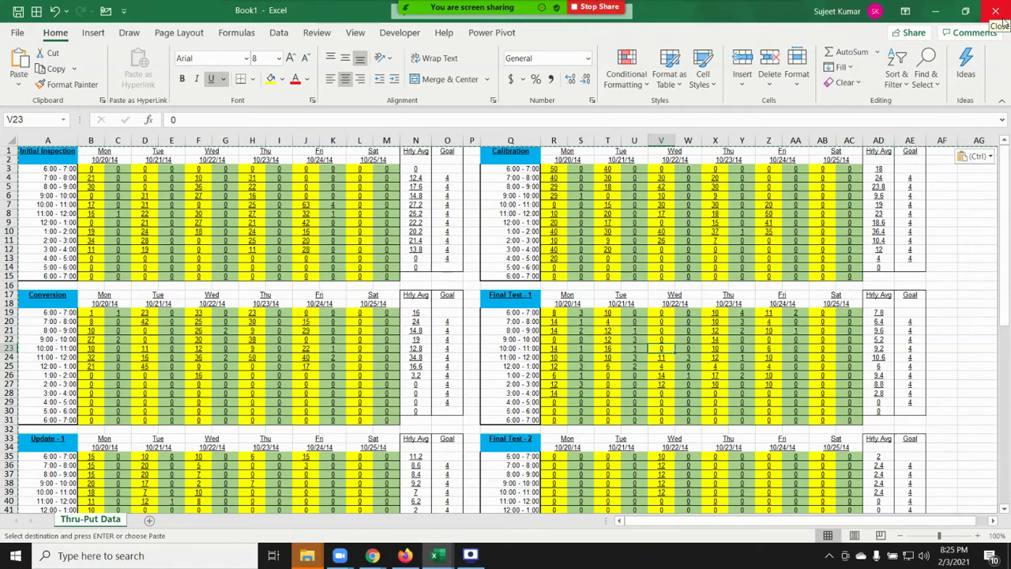
Step: Close Book1 with Don't Save, decline keeping the clipboard, and close the Manufacturing Dashboard
click(1002, 22)
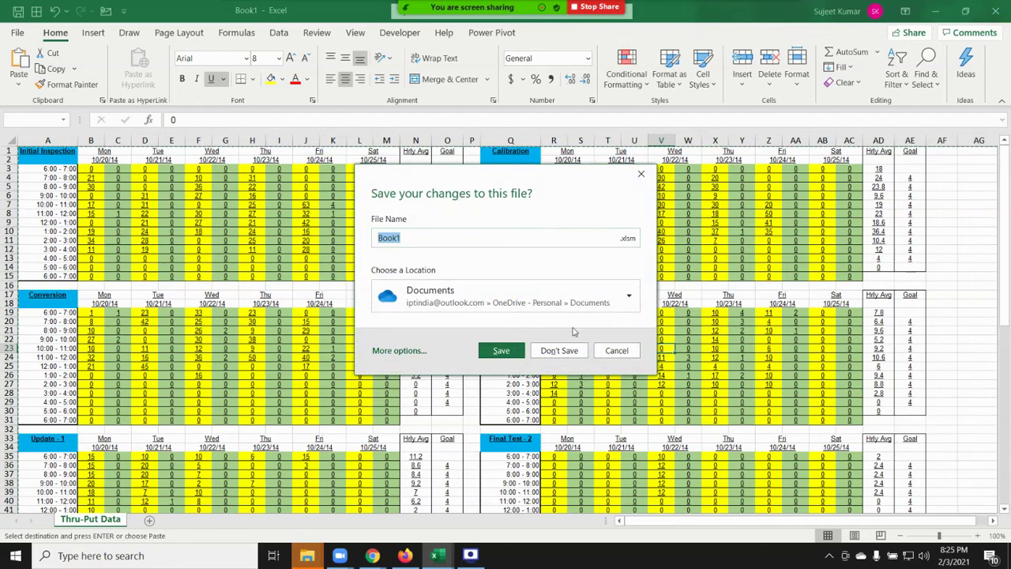
click(560, 351)
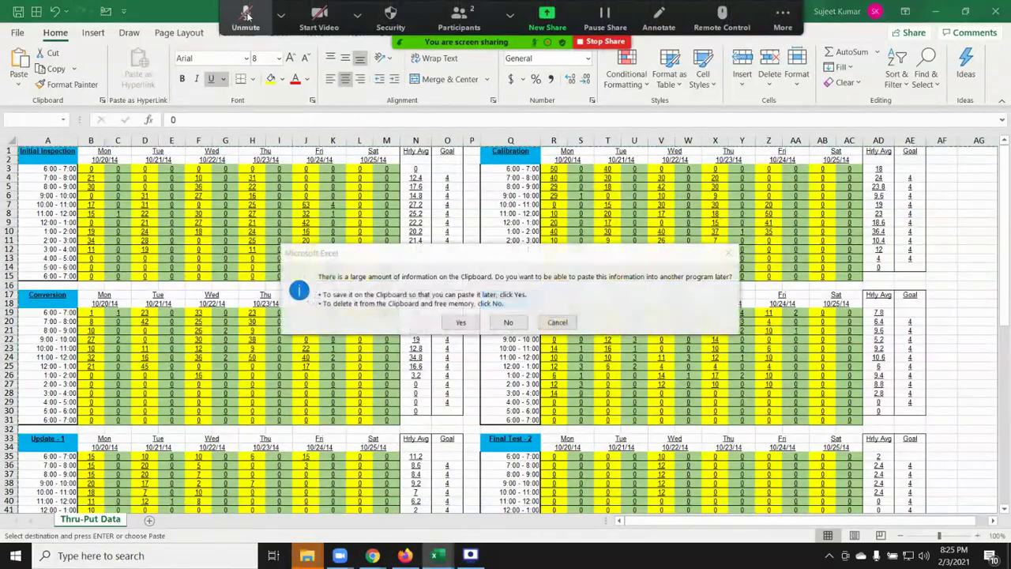
click(508, 321)
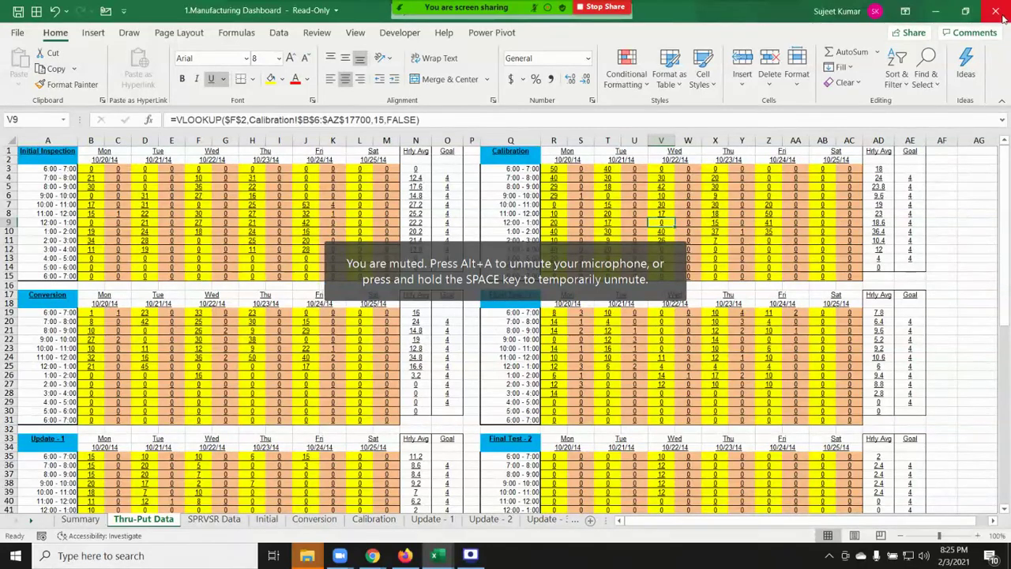
click(996, 11)
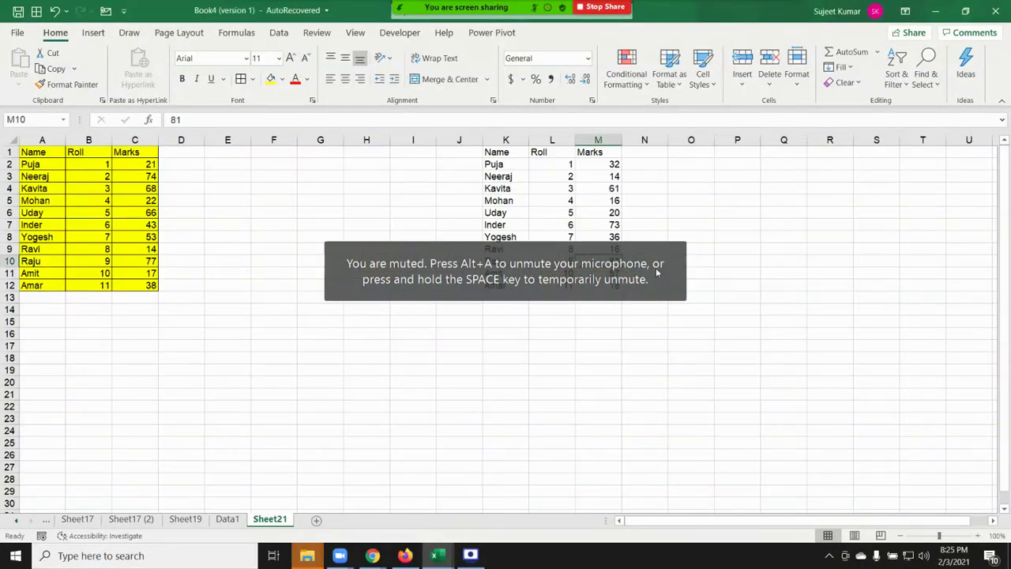
Step: Unmute the meeting microphone and select the earlier table copy in K1:M12 on Sheet21
click(733, 202)
click(280, 15)
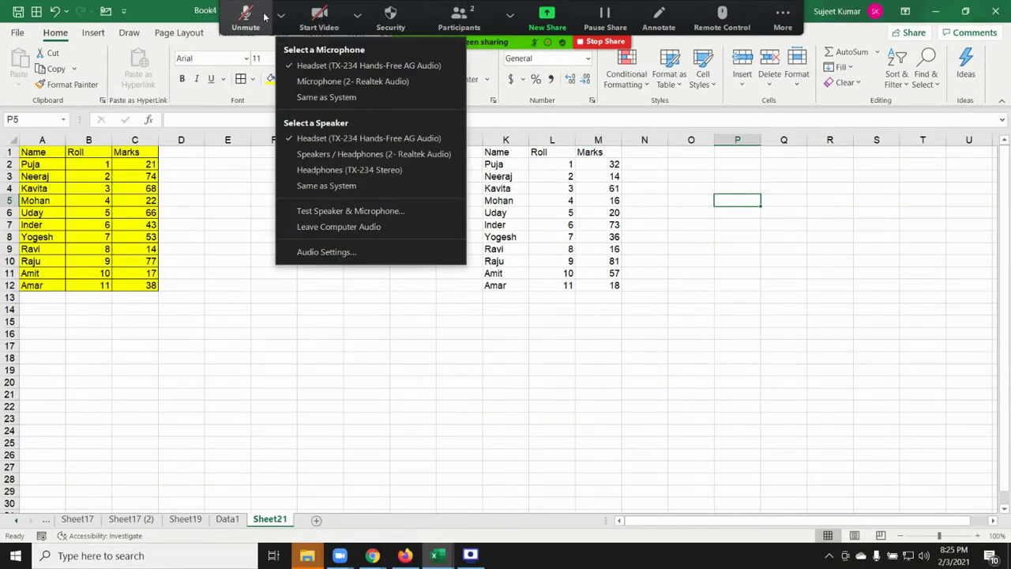
click(257, 17)
mouse_move(496, 152)
mouse_down()
mouse_move(608, 263)
mouse_move(611, 285)
mouse_up()
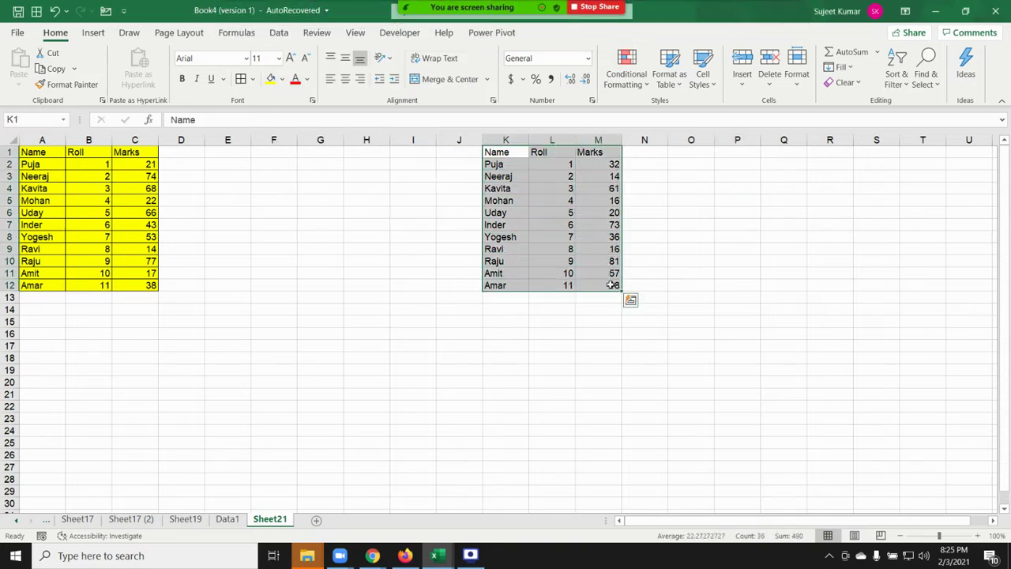
Step: Clear the K1:M12 copy and copy the Name/Roll/Marks table in A1:C12
key(Delete)
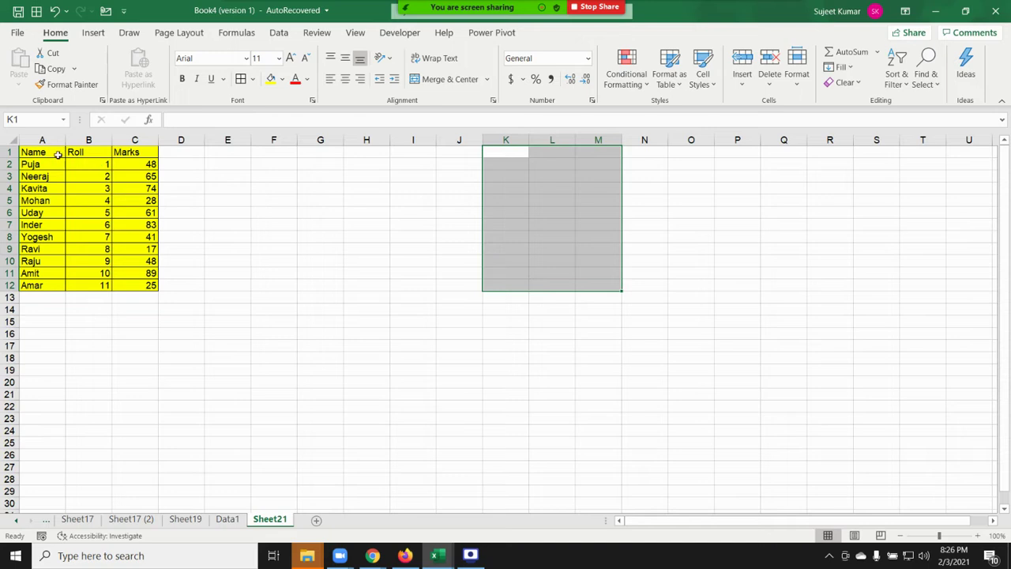
click(56, 156)
drag(40, 152, 138, 287)
key(ctrl+c)
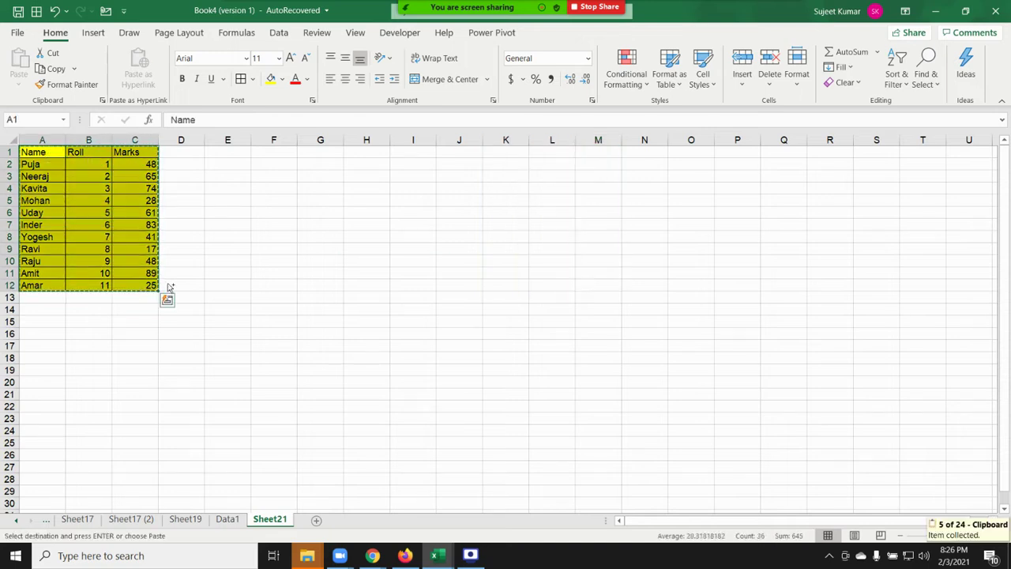
Step: Paste Special only the table's formats into H1:J12
right_click(350, 152)
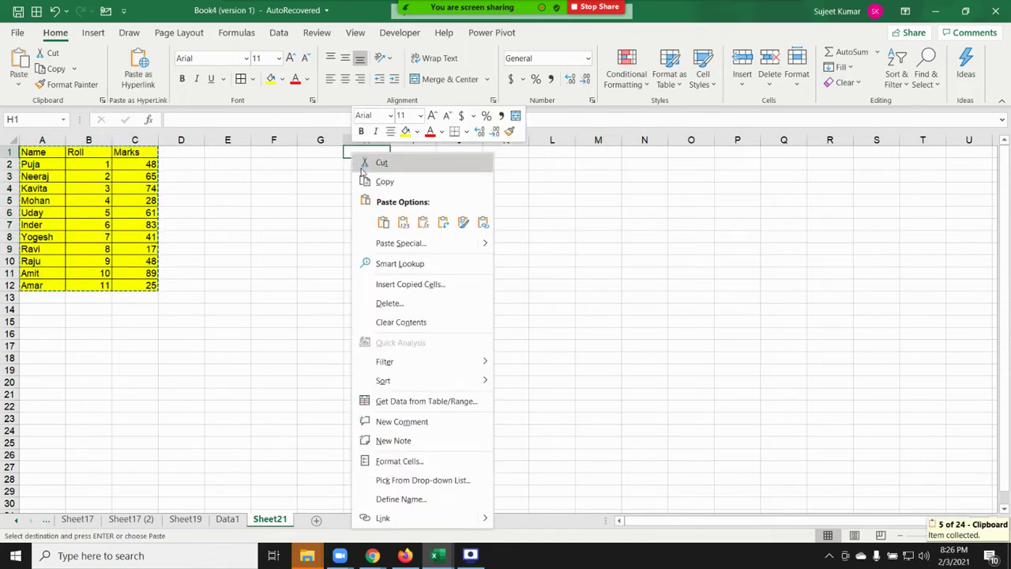
click(387, 244)
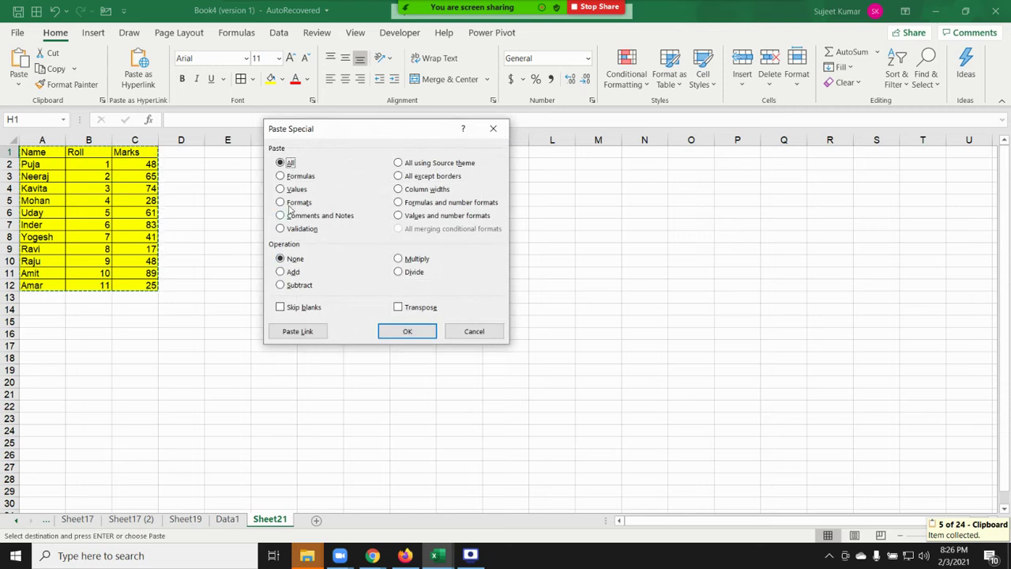
click(292, 202)
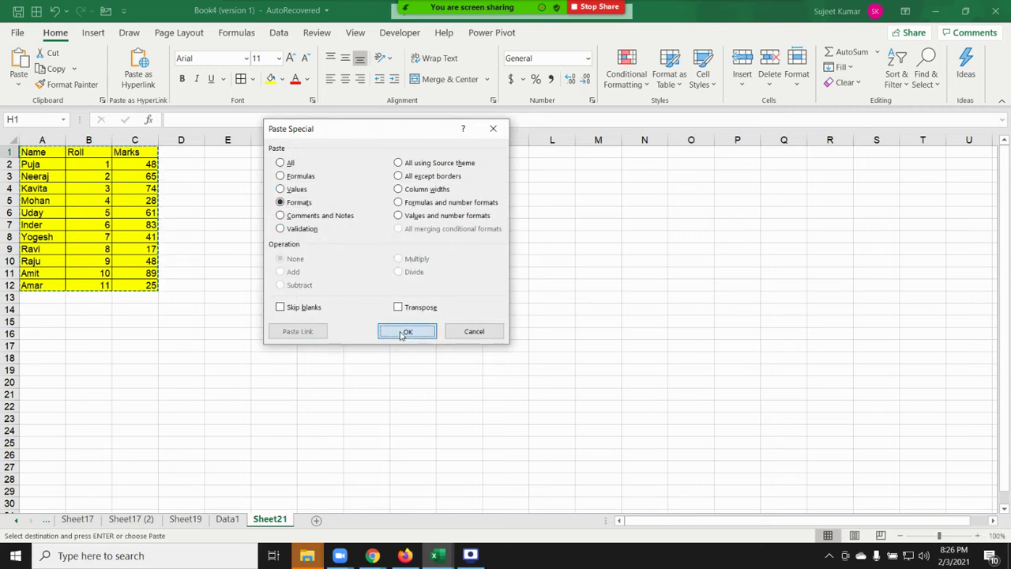
click(405, 331)
click(413, 236)
click(455, 221)
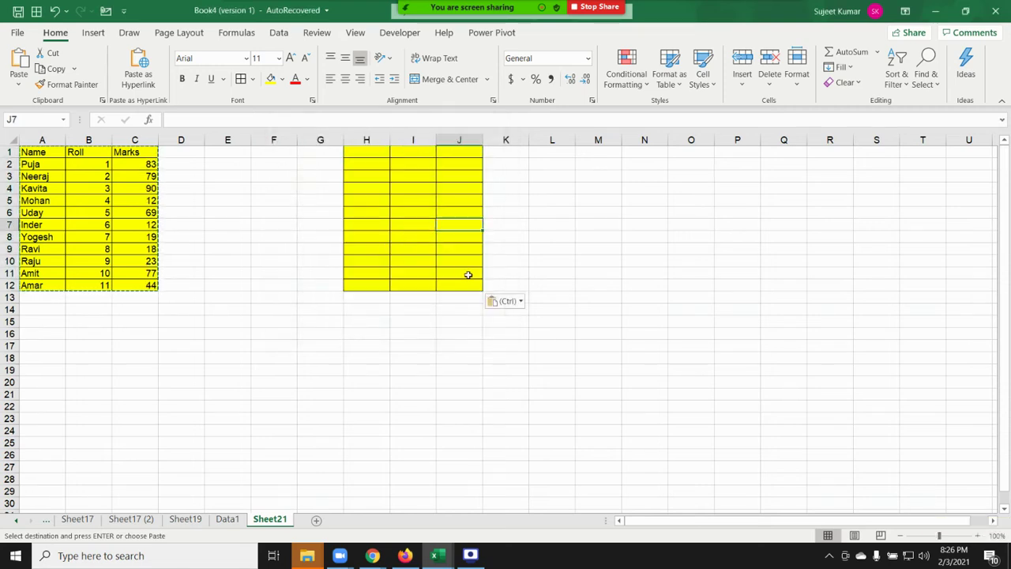
Step: Paste the copied table at L1 with Paste Special set to All except borders
click(541, 154)
right_click(543, 155)
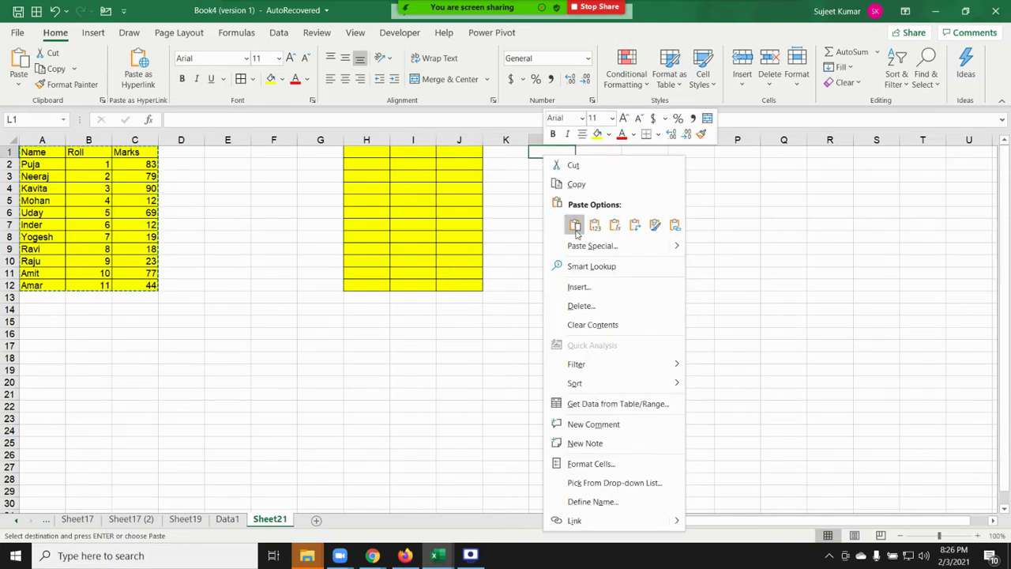
click(576, 248)
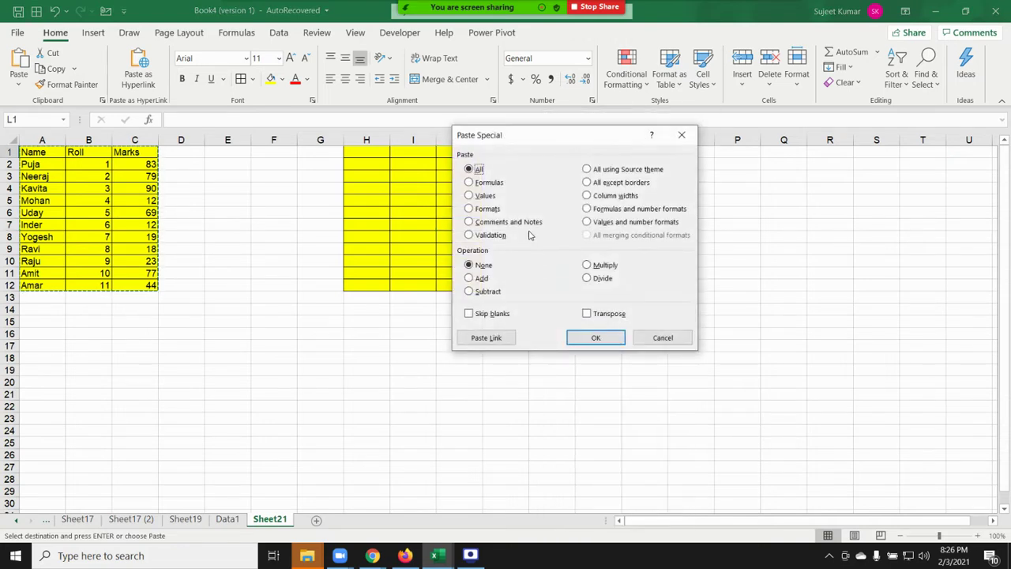
drag(589, 143, 663, 137)
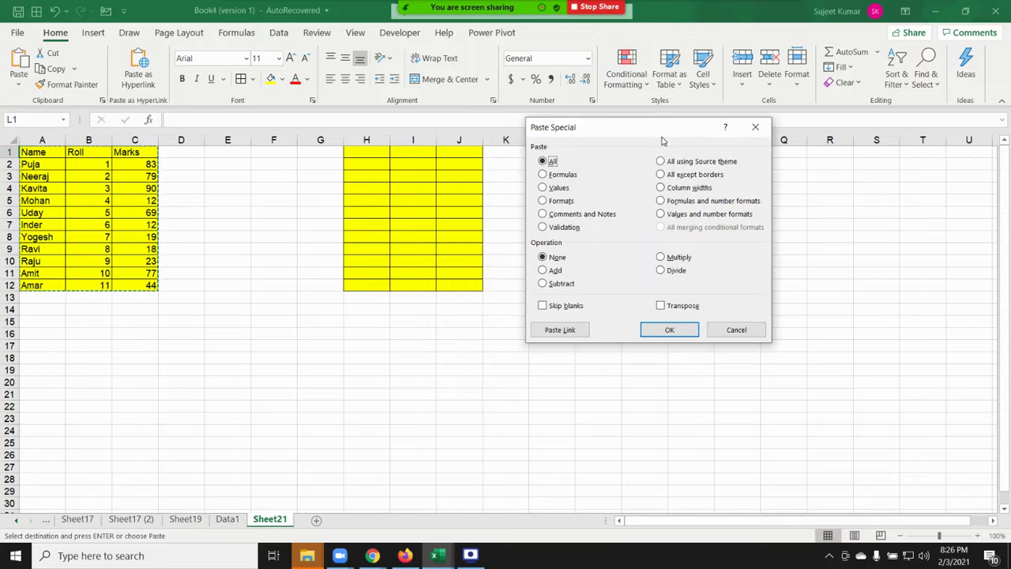
click(661, 175)
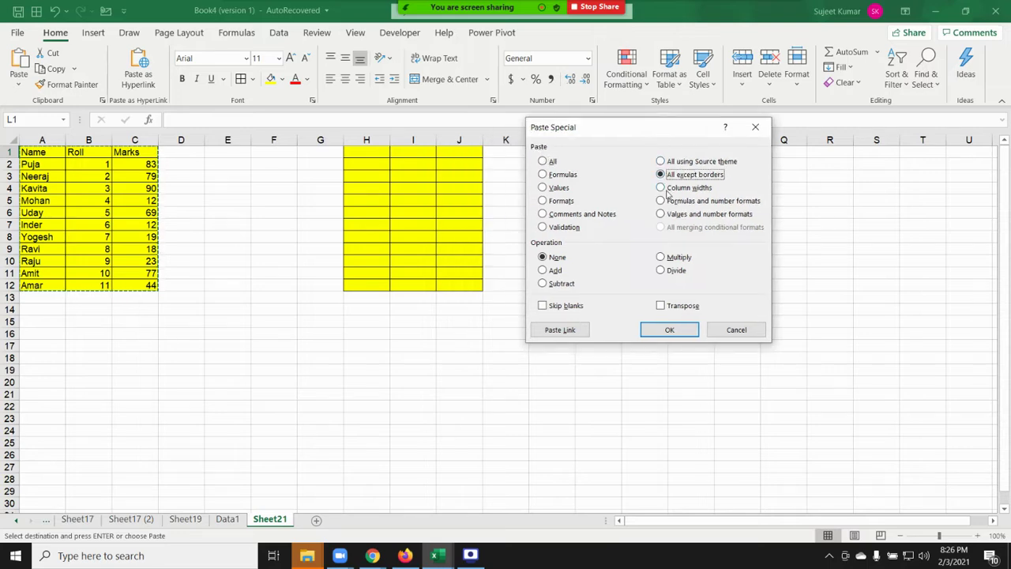
click(669, 330)
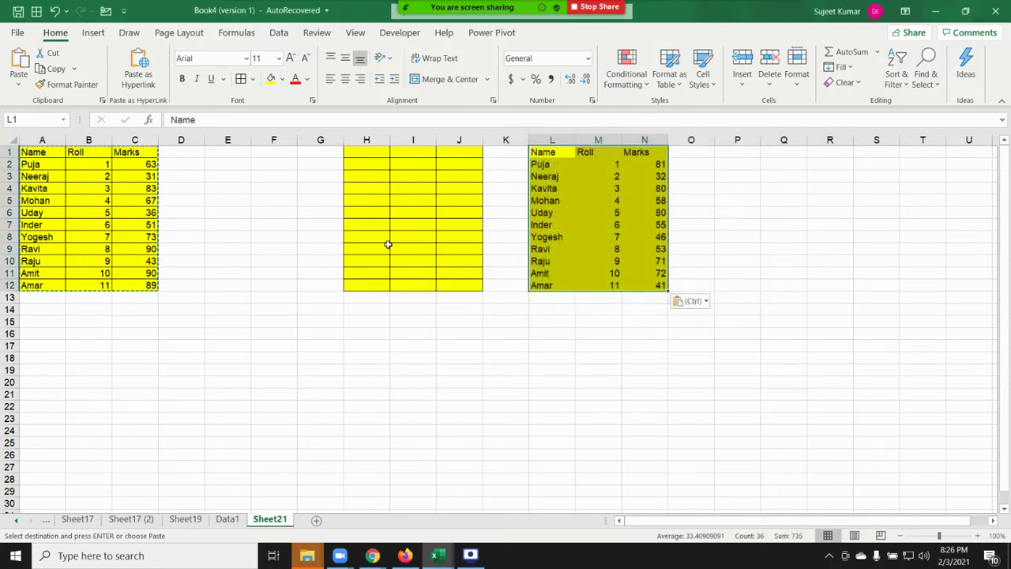
drag(273, 140, 644, 141)
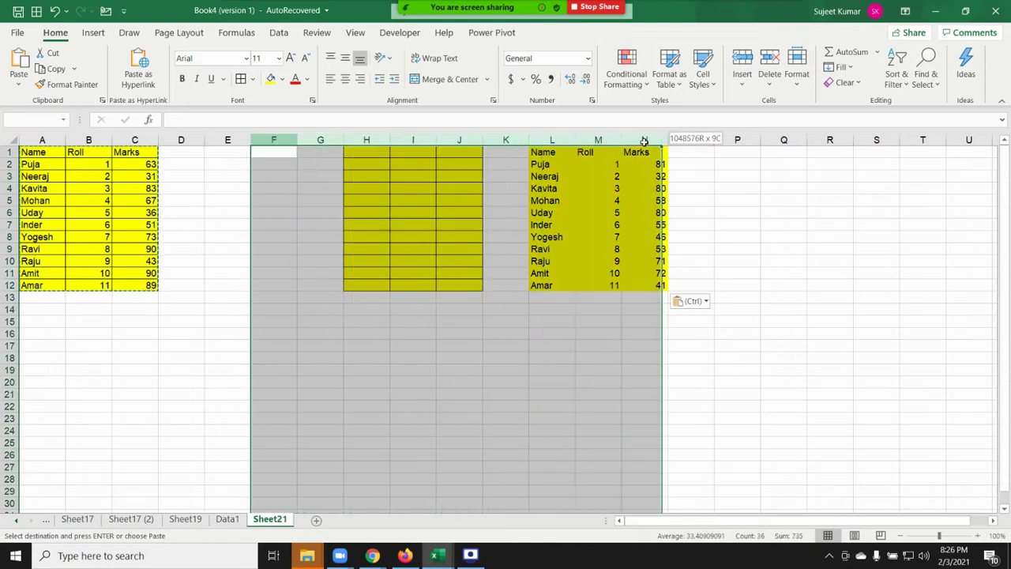
Step: Delete the selected columns F through N and return to cell A1
right_click(644, 141)
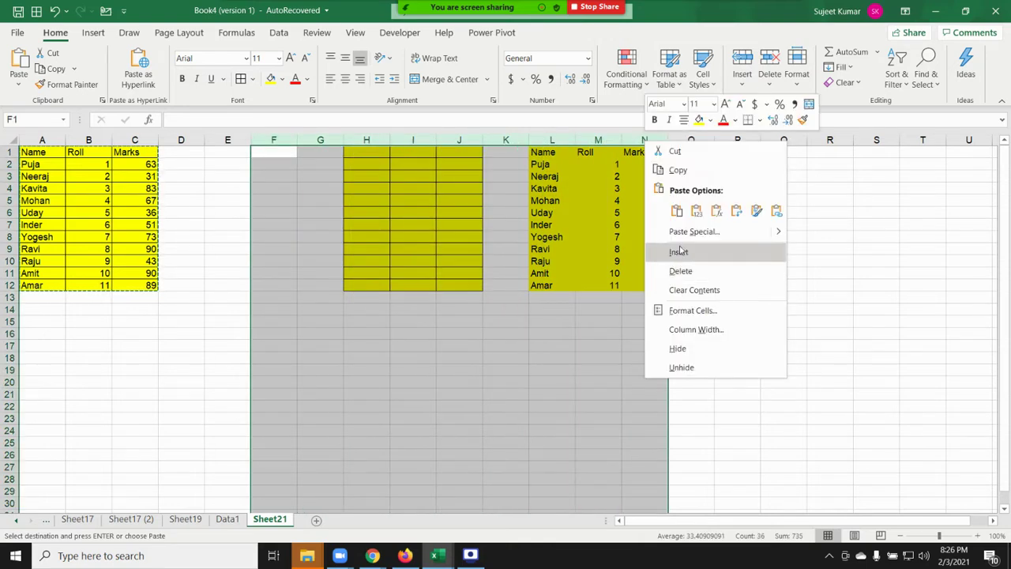
click(681, 271)
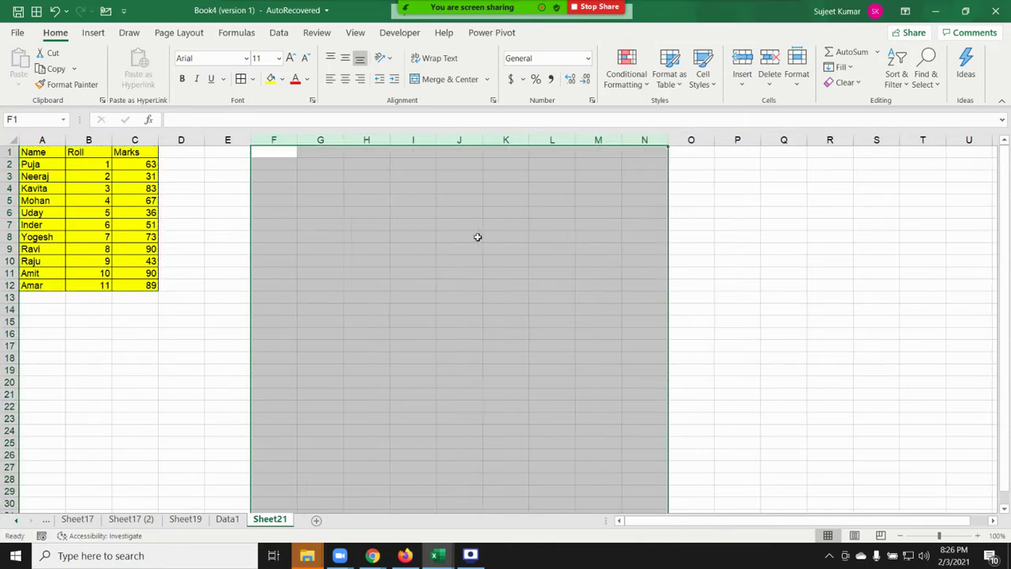
click(302, 212)
click(40, 150)
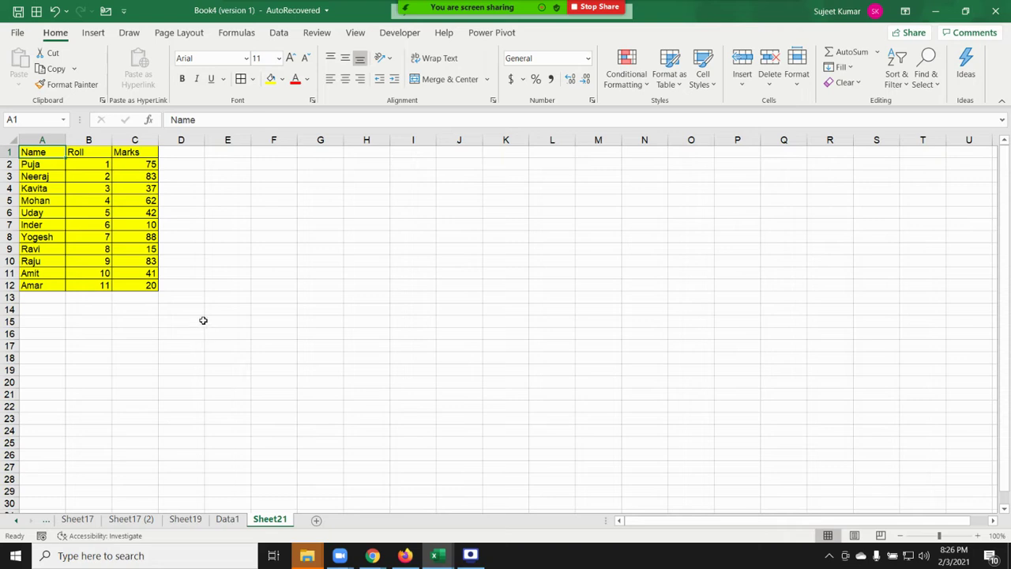
Step: Autofit columns A, B and C to their contents and copy the table A1:C12
double_click(64, 140)
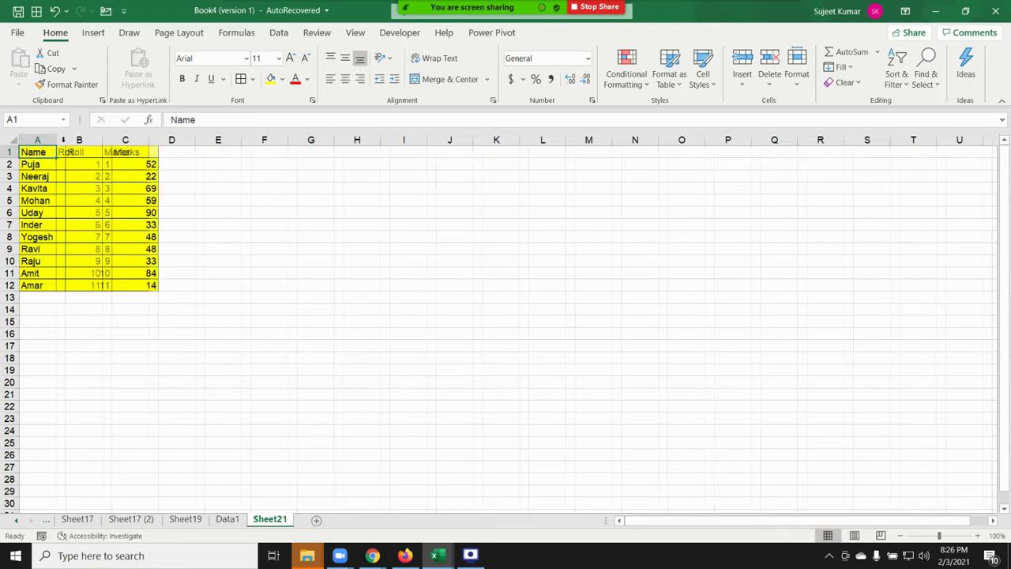
double_click(102, 140)
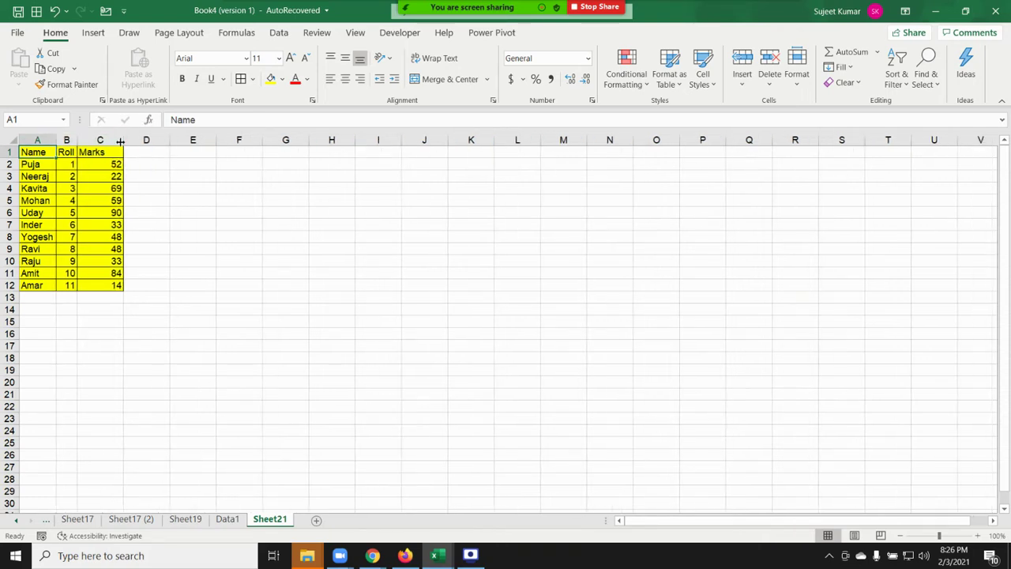
double_click(120, 140)
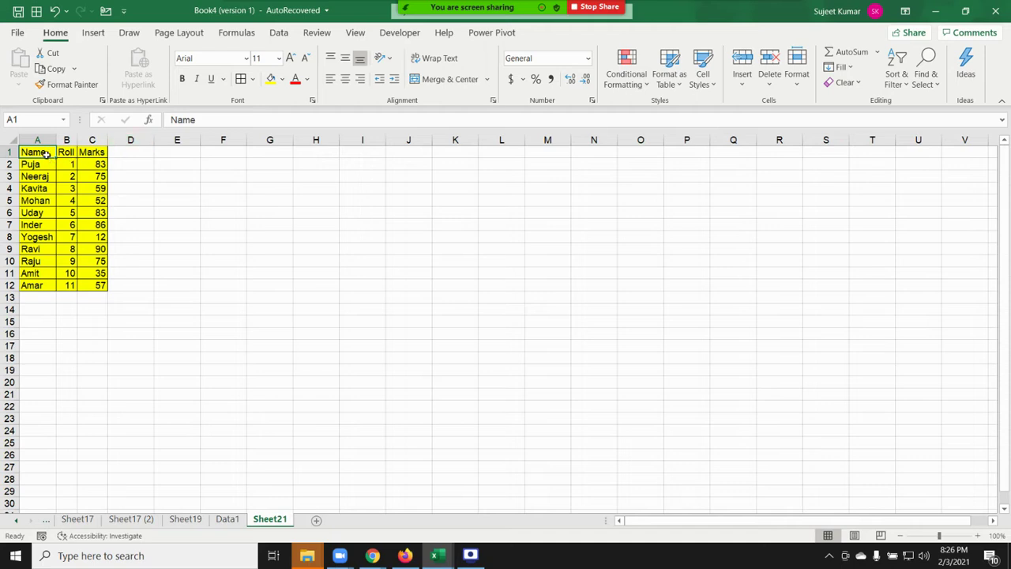
drag(46, 153, 93, 283)
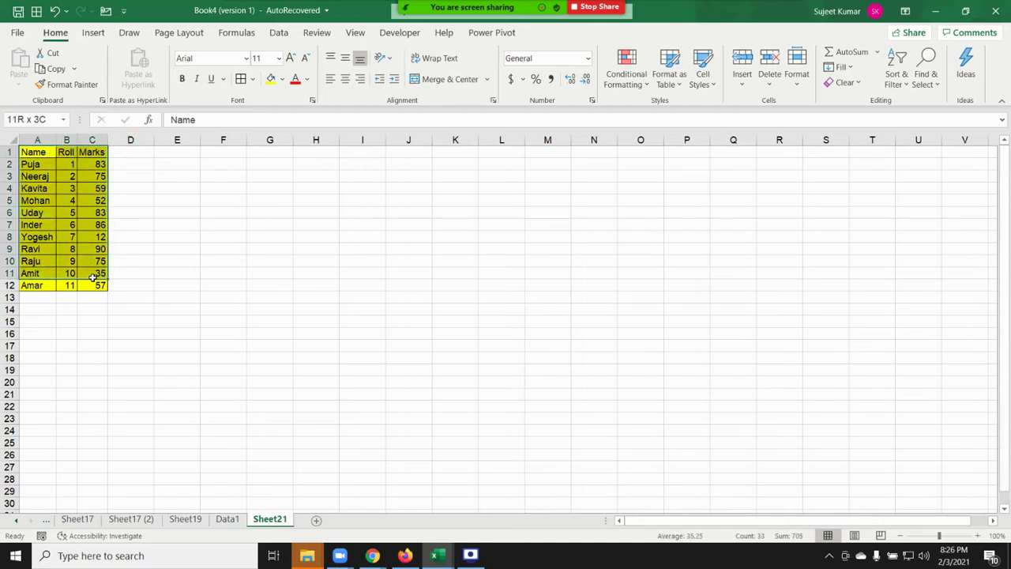
key(ctrl+c)
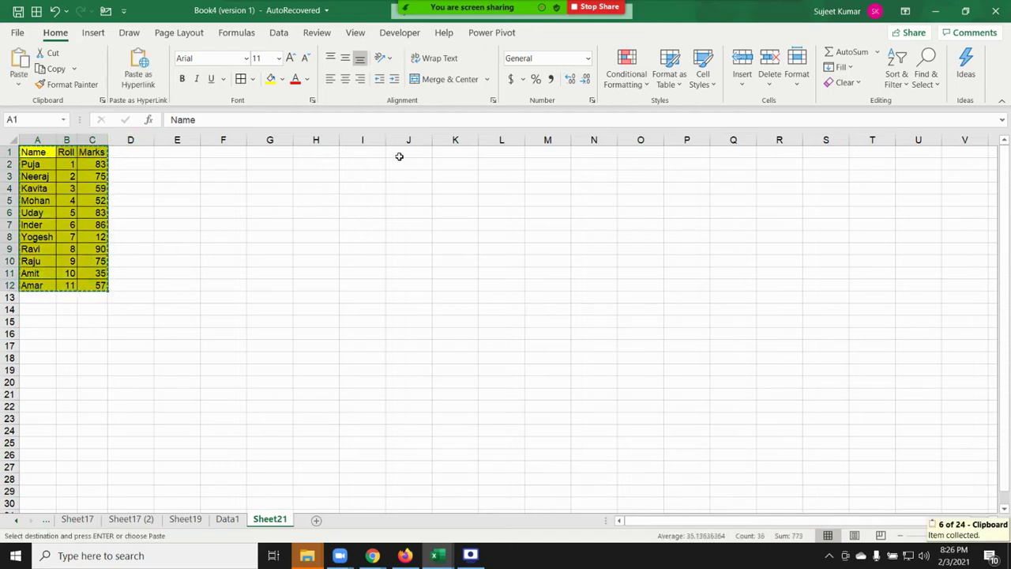
Step: Paste the copied Name/Roll/Marks table at J1
click(398, 154)
key(ctrl+v)
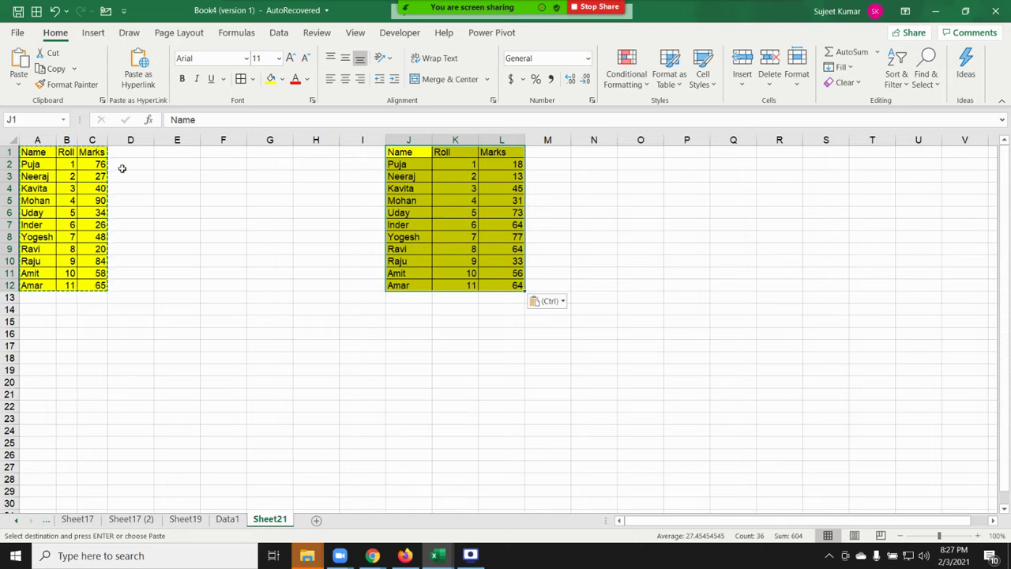
Step: Apply the original table's column widths to columns J:L with Paste Special Column widths
right_click(480, 199)
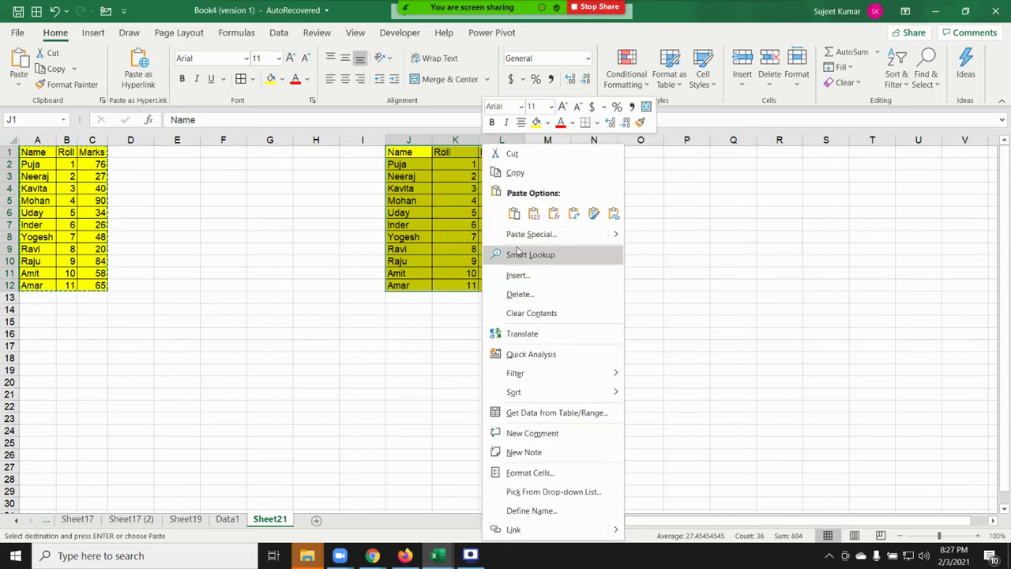
click(523, 234)
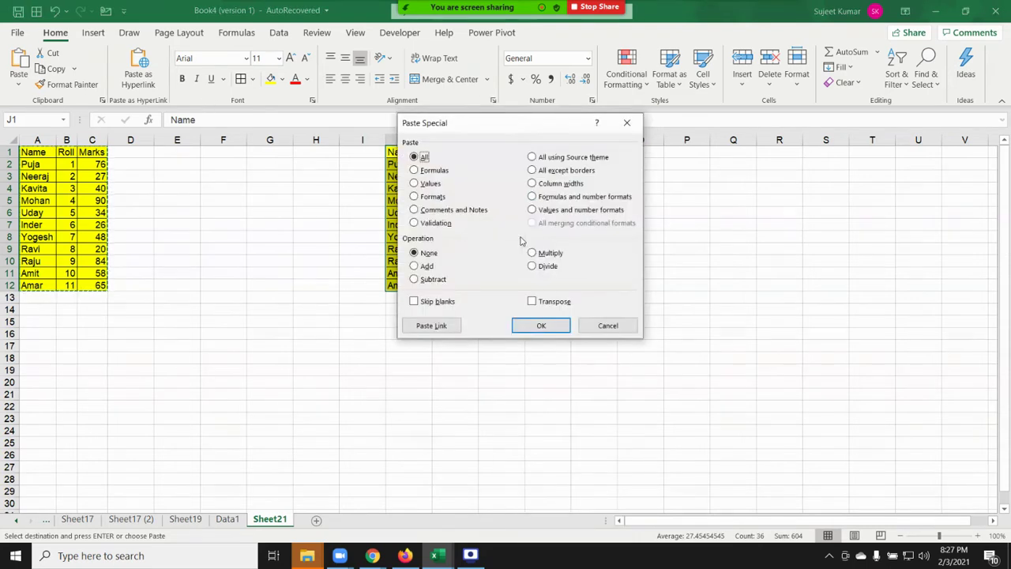
click(557, 187)
click(541, 324)
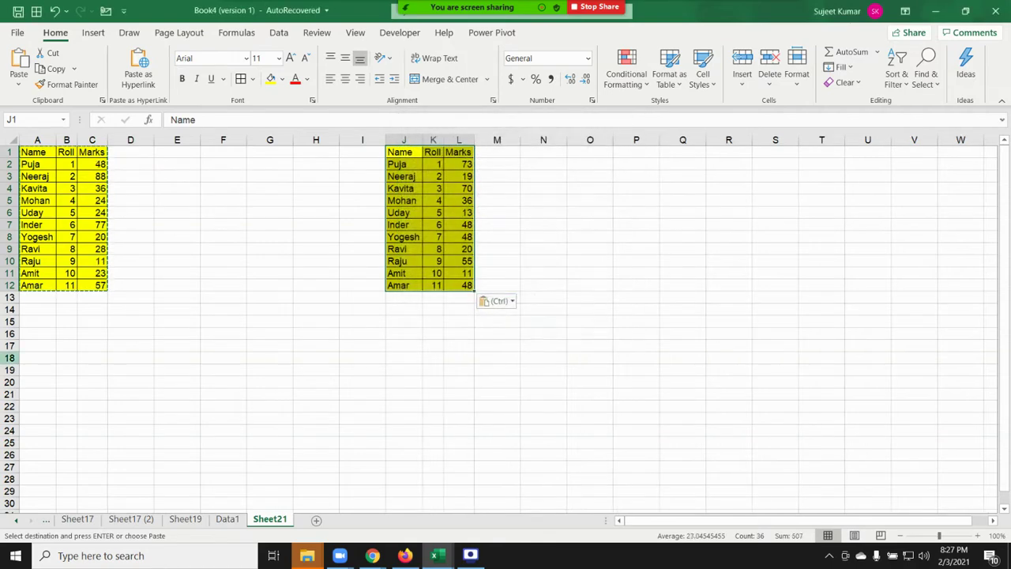
Step: Paste the same column widths onto columns O:Q starting at O1
click(582, 150)
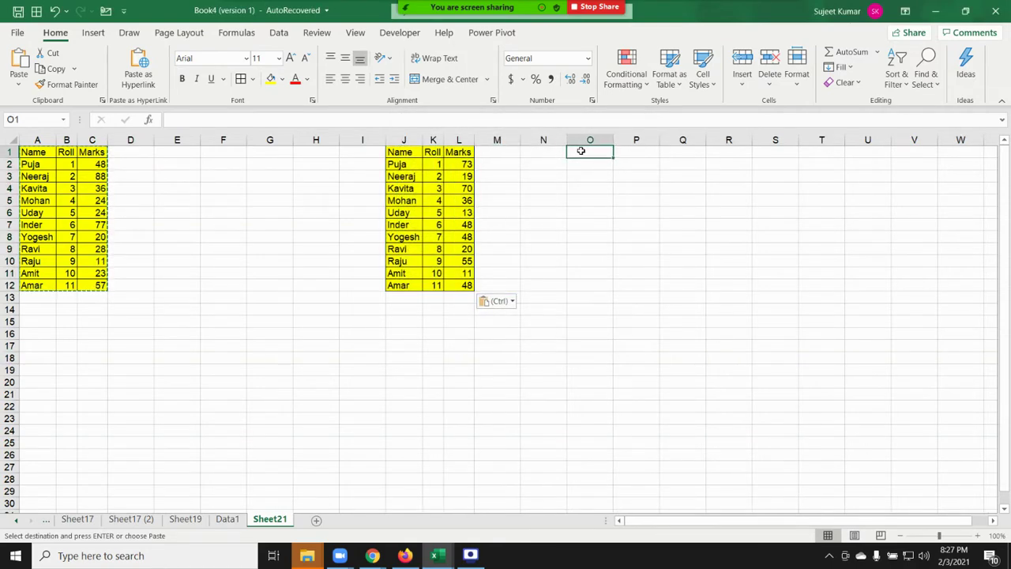
right_click(585, 152)
click(629, 241)
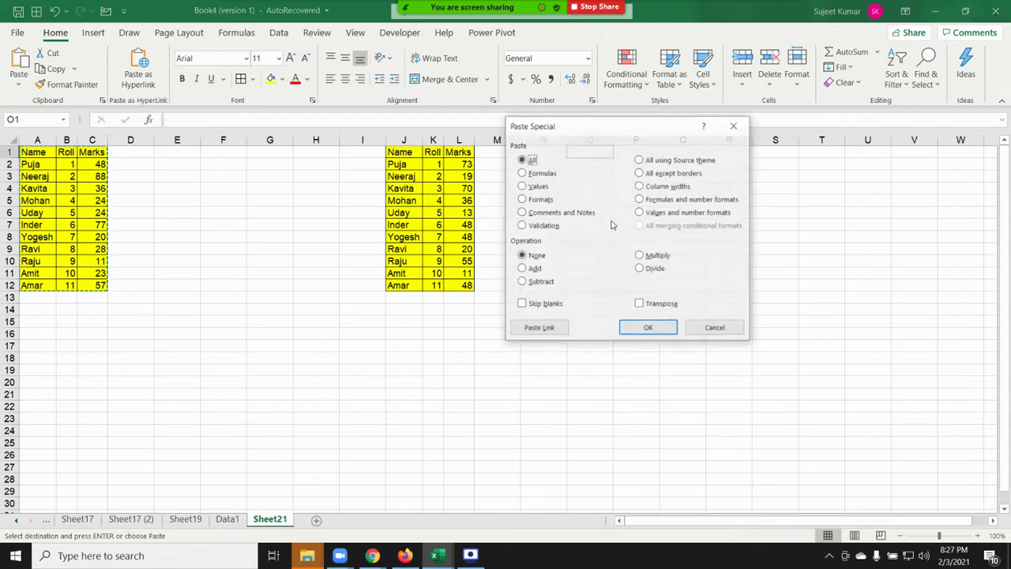
click(648, 326)
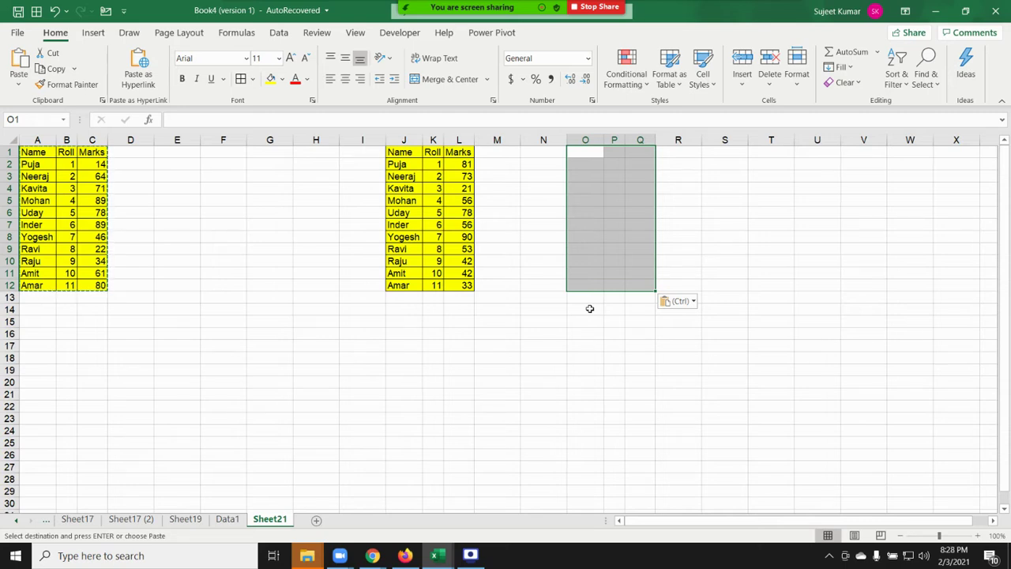
right_click(577, 153)
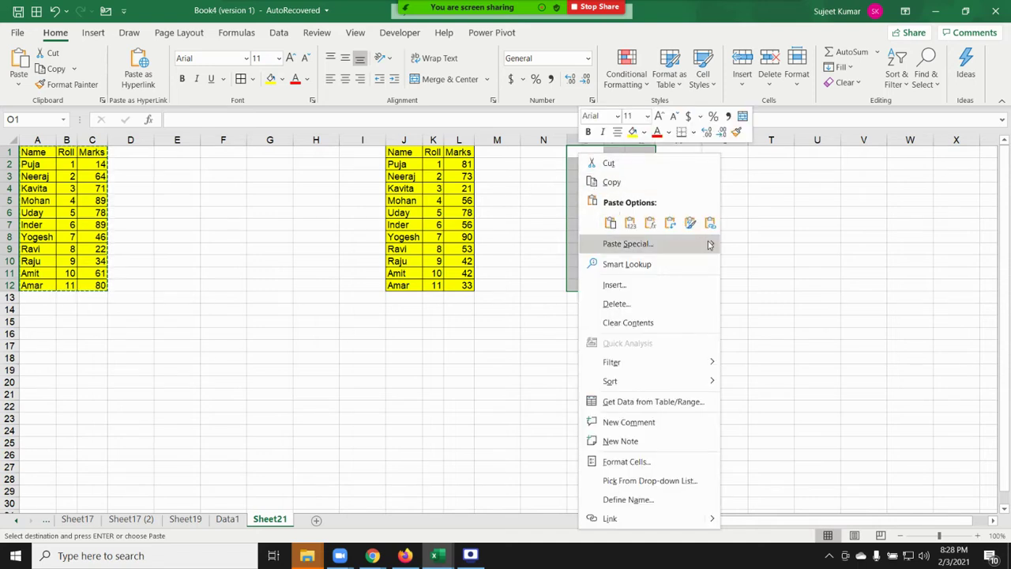
mouse_move(628, 243)
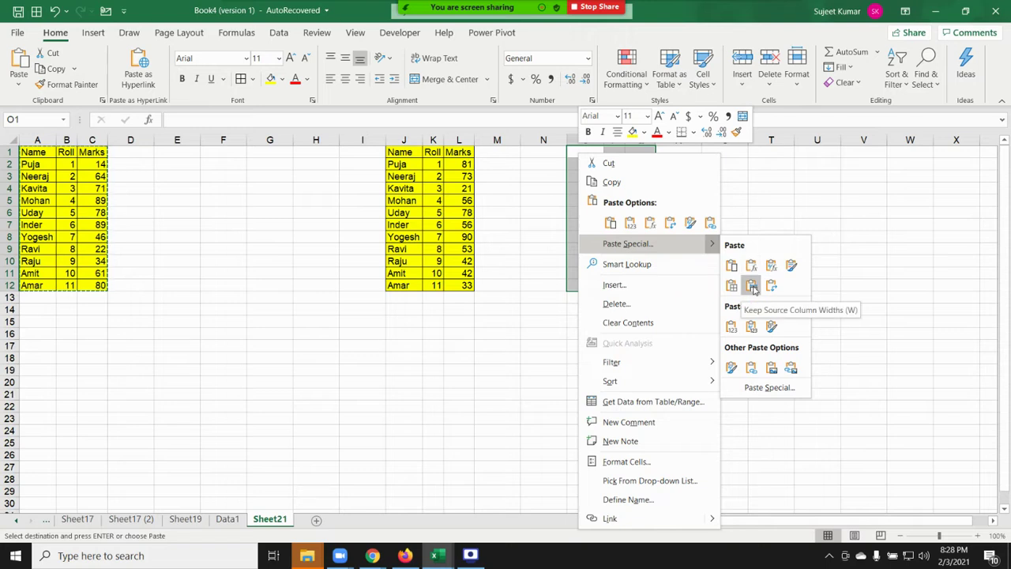
click(753, 289)
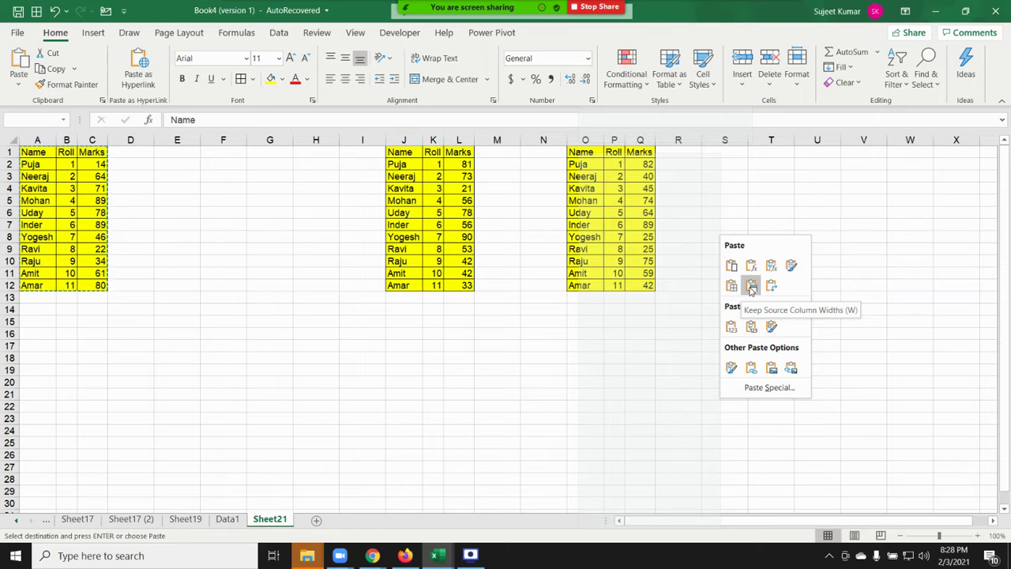
click(897, 300)
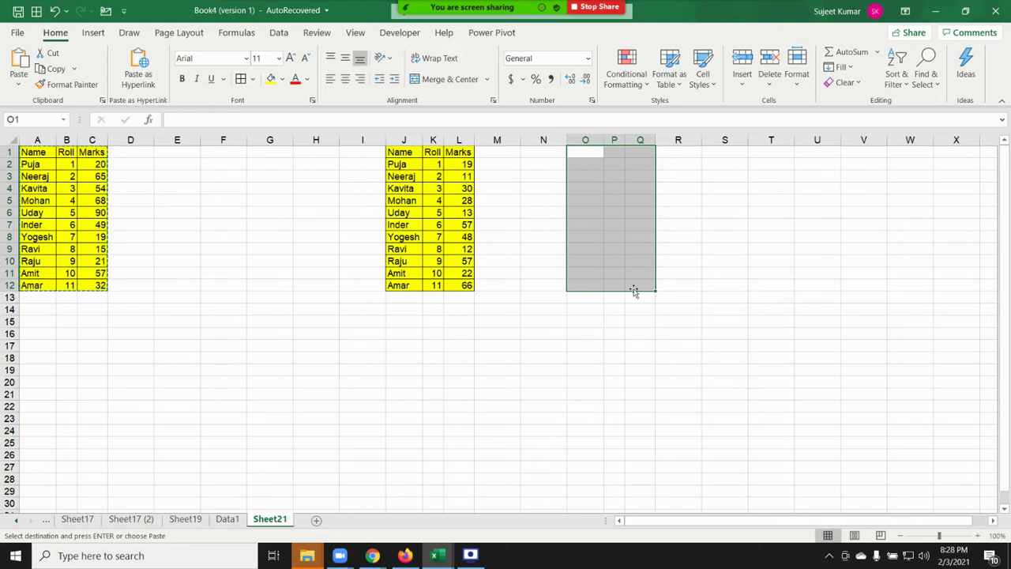
Step: Delete empty columns O:R and enter the heading 'Date' in D1
drag(585, 139, 670, 147)
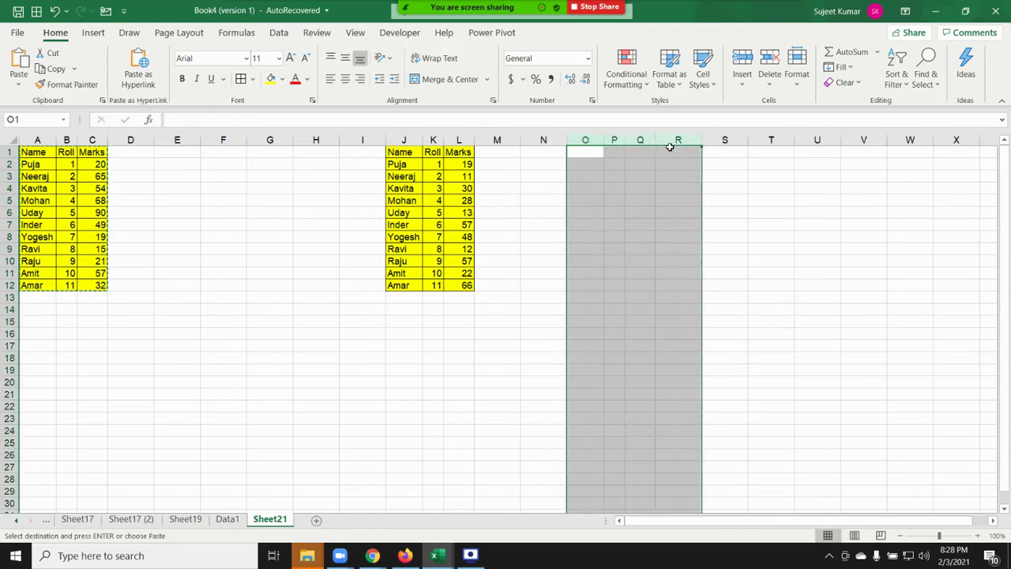
key(ctrl+minus)
click(141, 153)
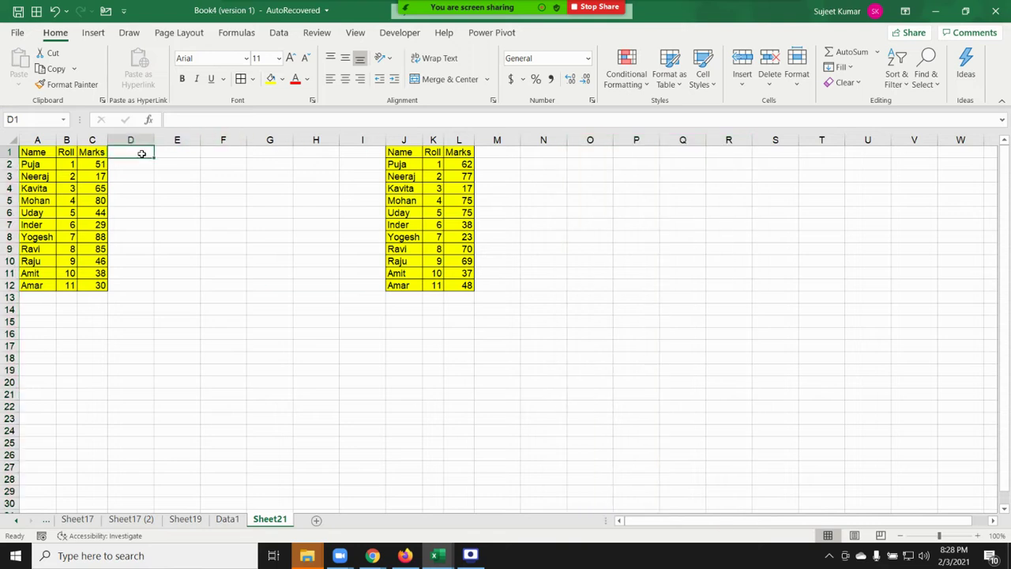
text(Date)
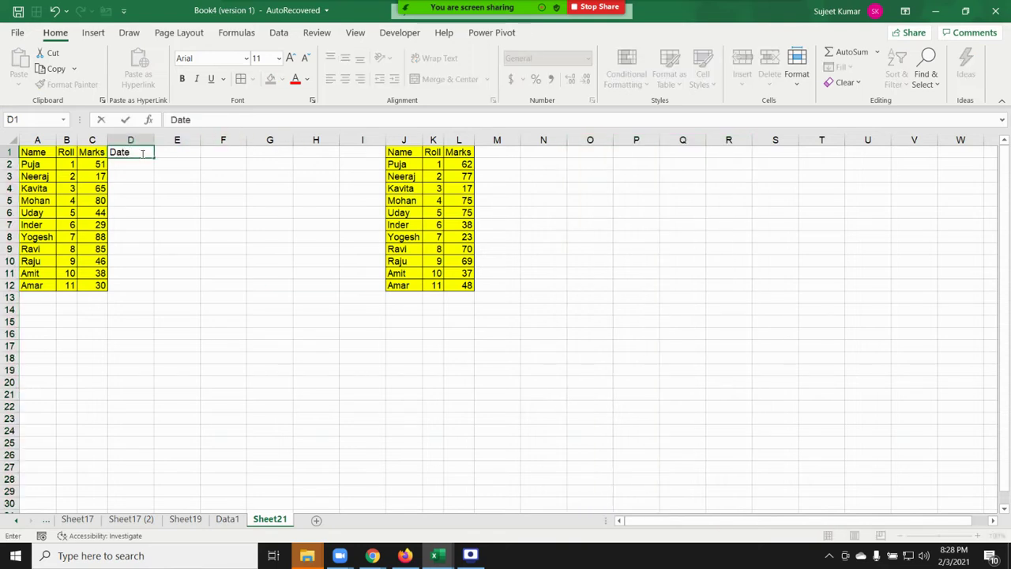
key(Return)
Step: Delete columns I:L holding the copied table and move to D2
drag(362, 140, 485, 151)
key(ctrl+minus)
click(146, 165)
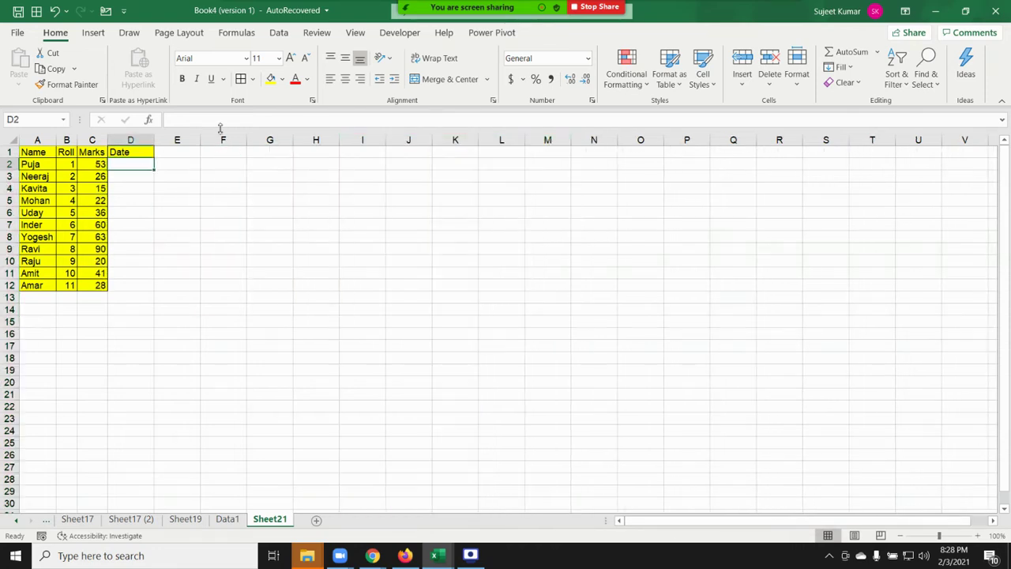
click(280, 15)
click(281, 15)
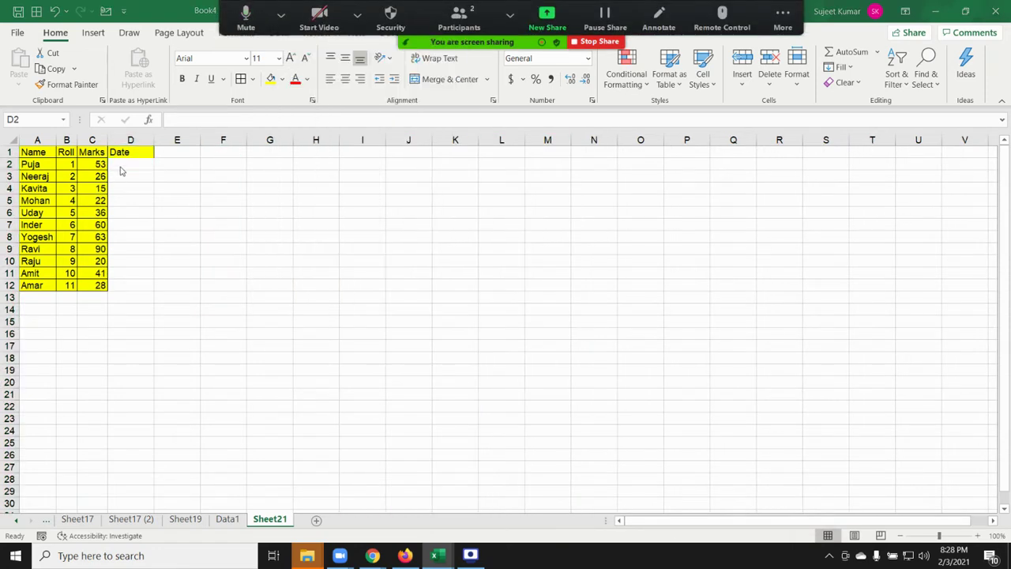
Step: Enter 1/1 in D2 and fill the dates down to the last student
click(237, 20)
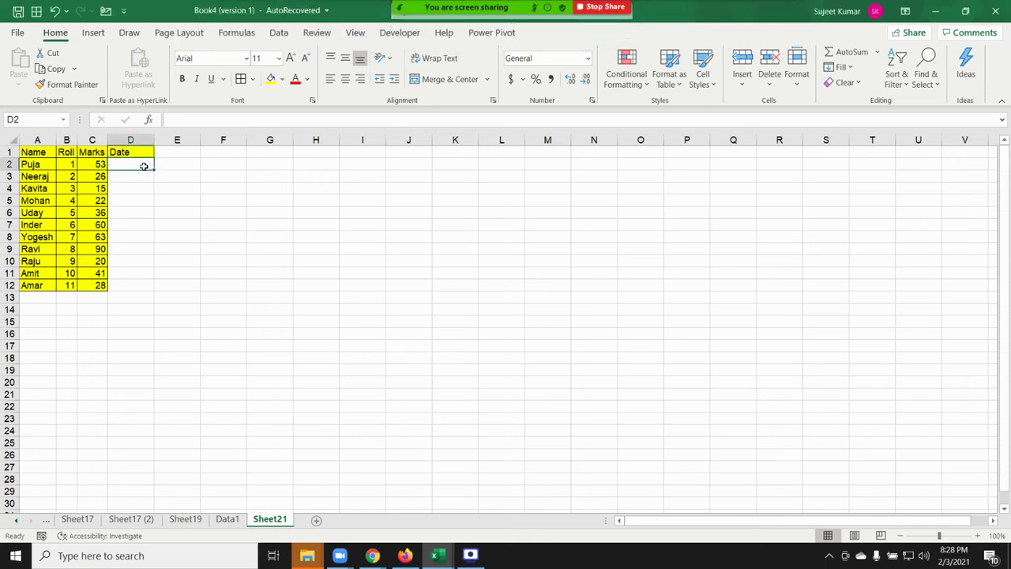
text(1/1)
key(Return)
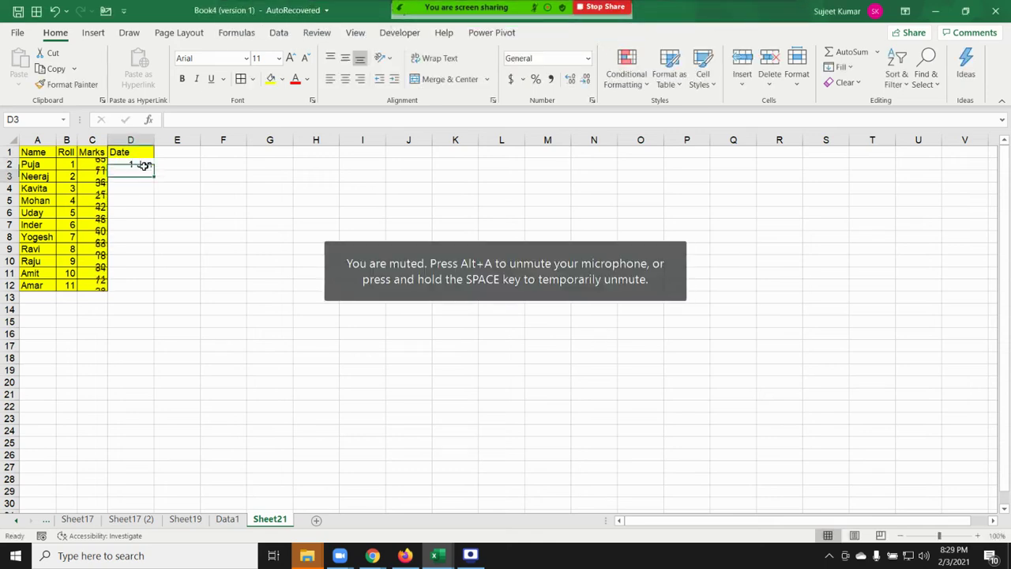
click(139, 163)
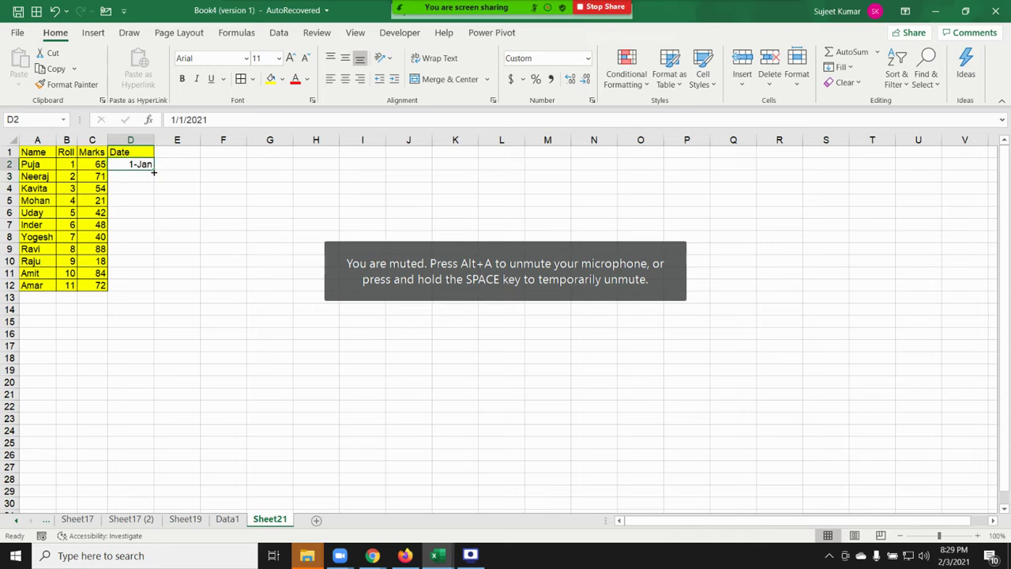
double_click(154, 172)
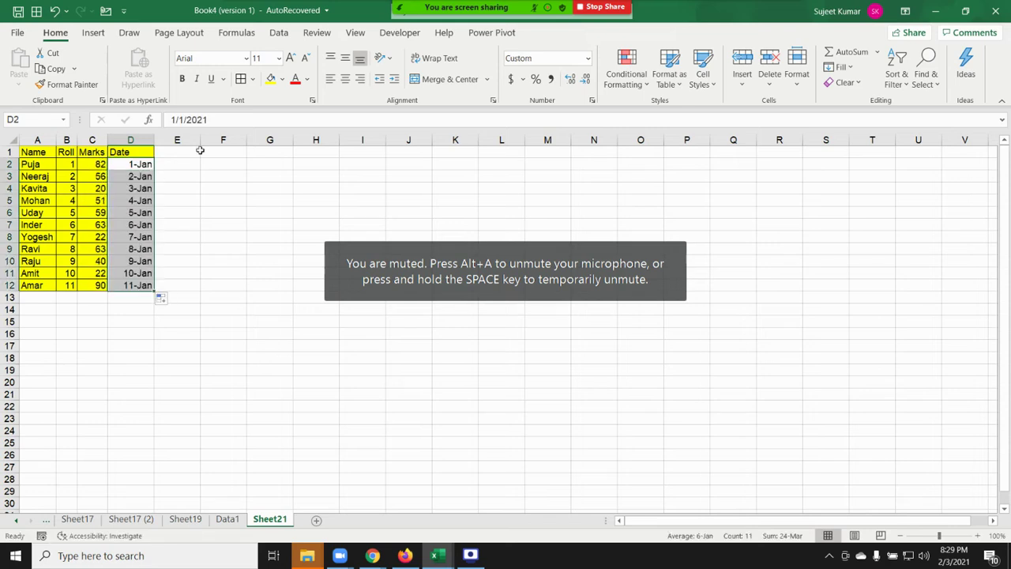
Step: Shade the Date column D1:D12 yellow
click(241, 79)
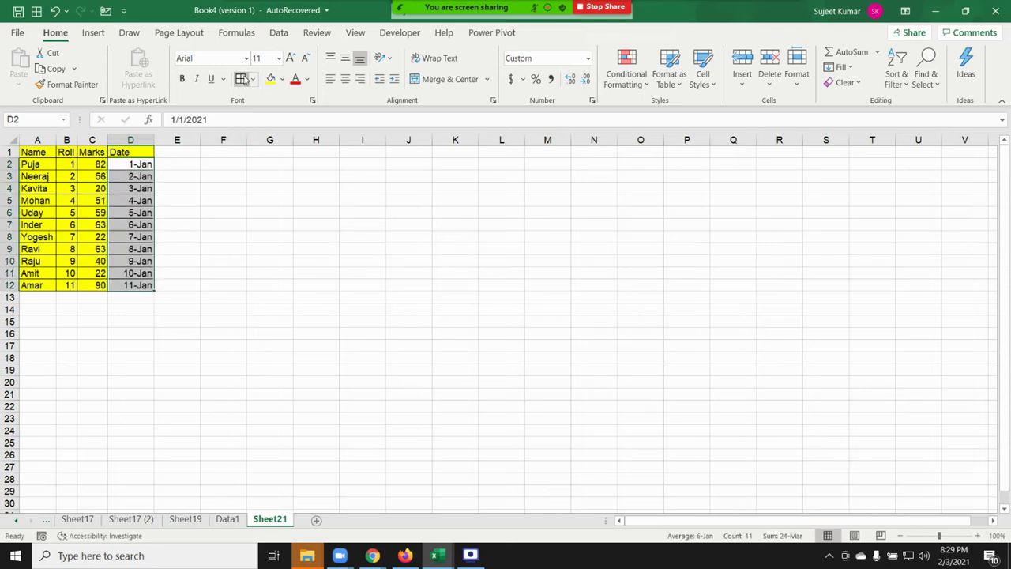
click(147, 154)
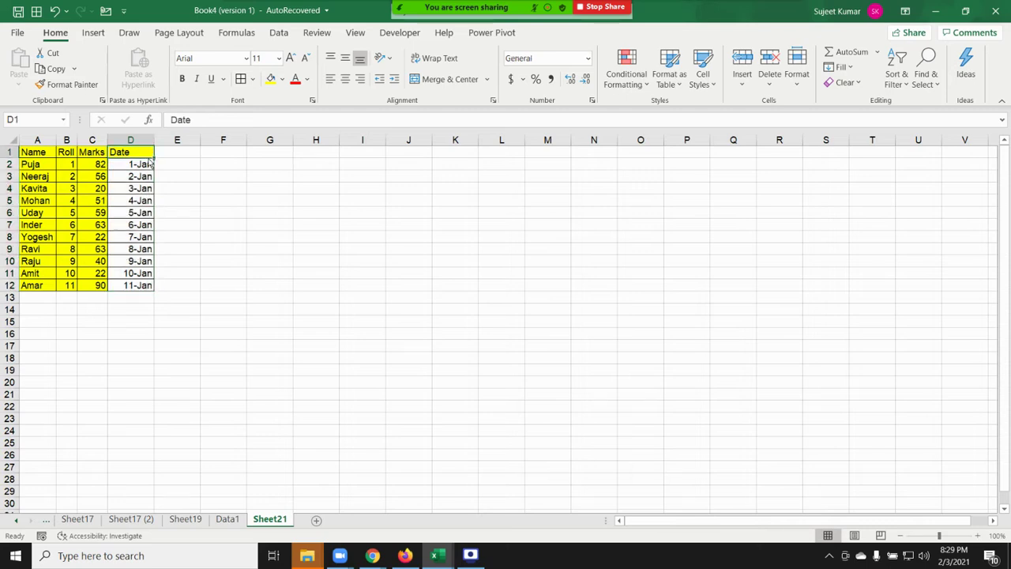
key(ctrl+shift+Down)
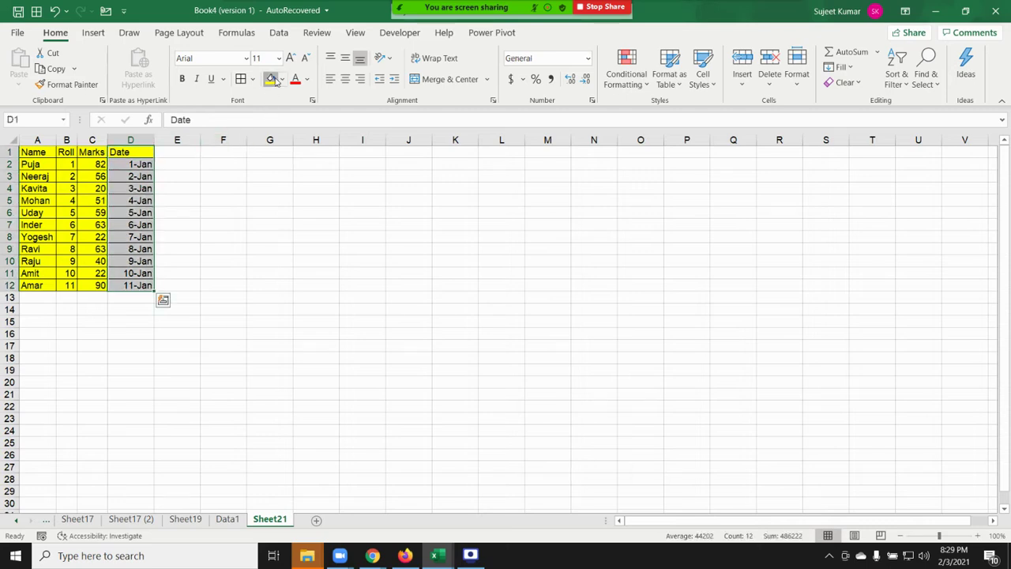
click(273, 79)
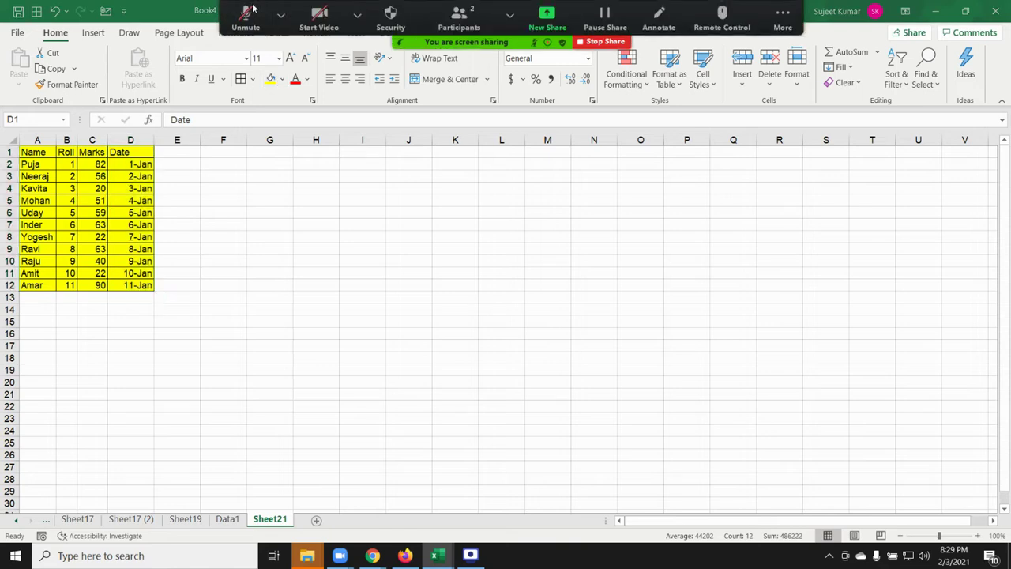
Step: Copy the Date column D1:D12 and paste it into J1 as values only
click(131, 152)
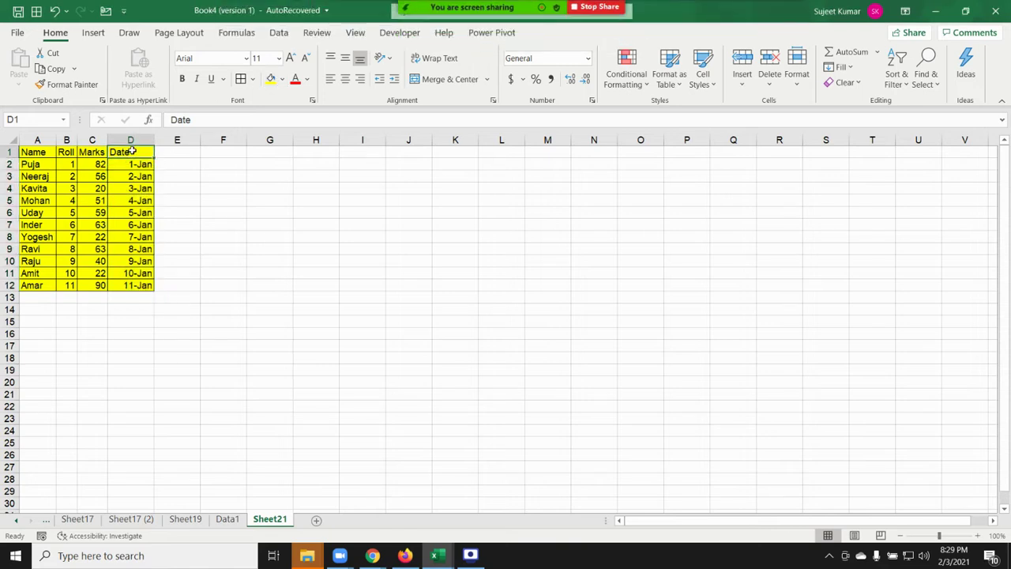
key(ctrl+shift+Down)
key(ctrl+c)
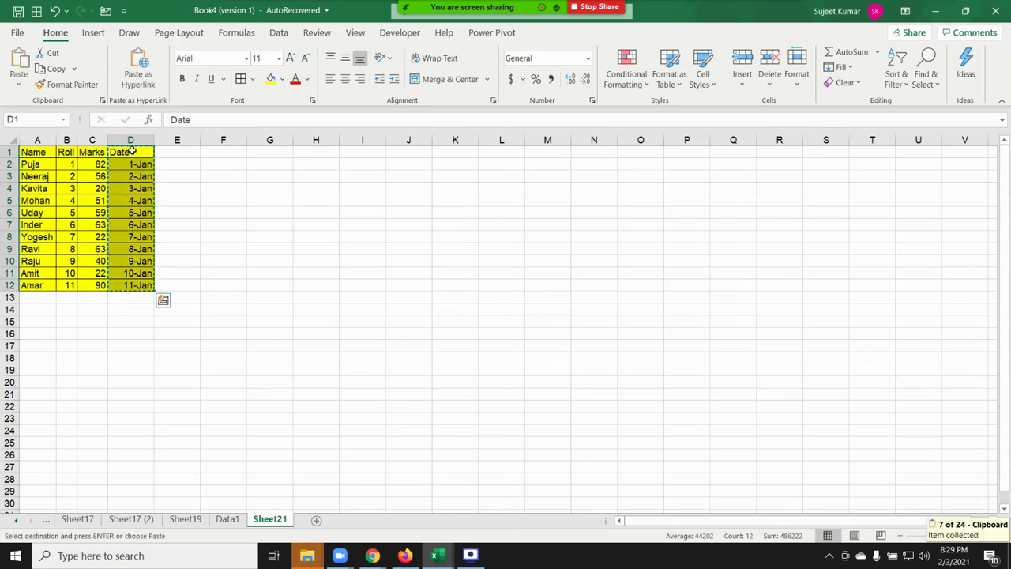
click(325, 151)
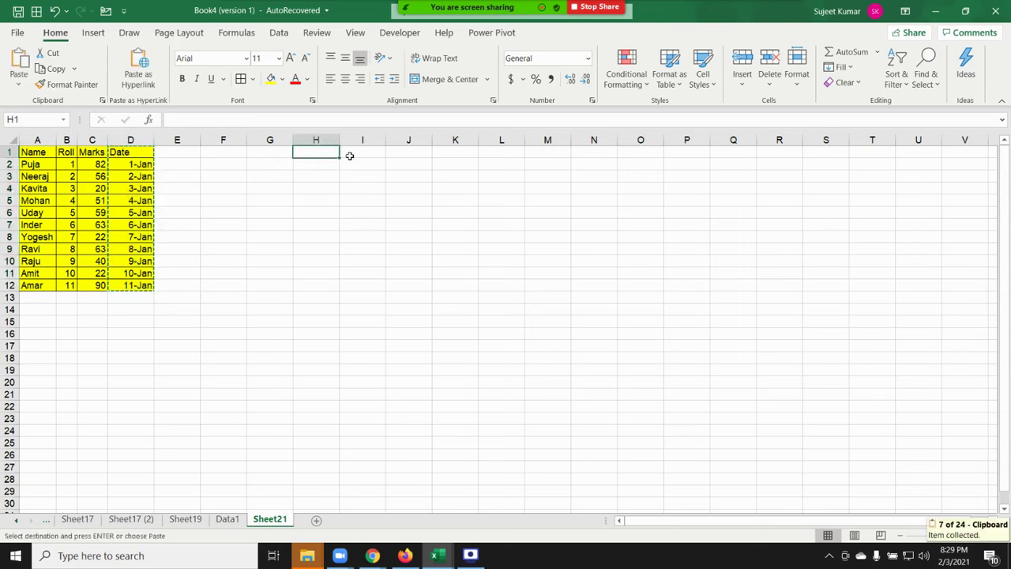
click(400, 155)
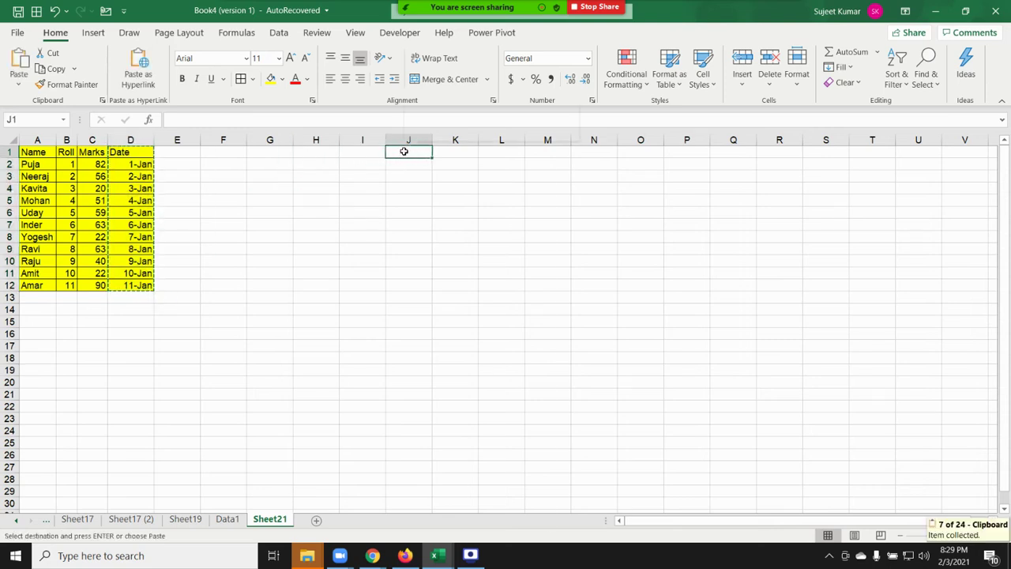
right_click(403, 153)
click(458, 221)
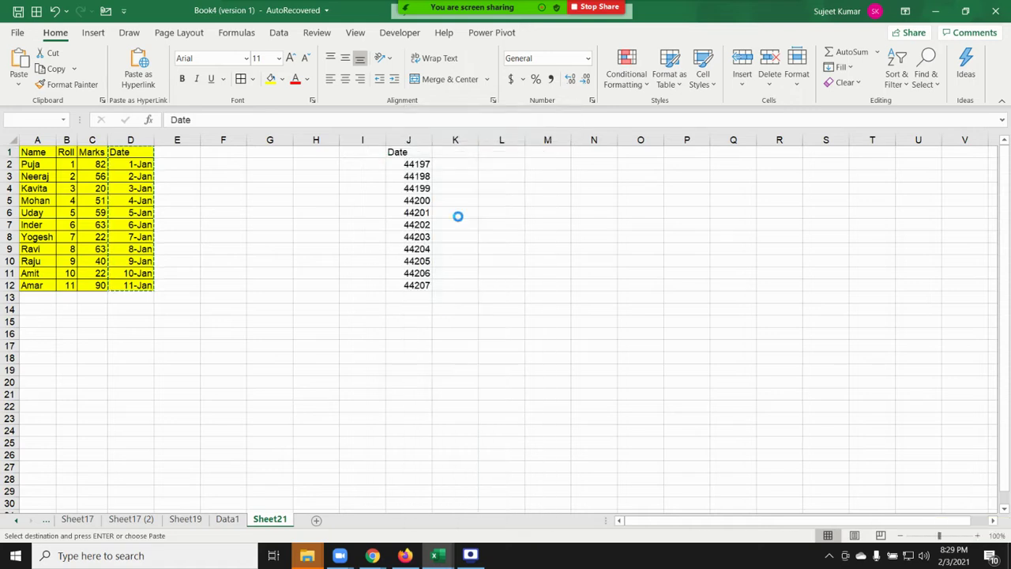
Step: Inspect the pasted serial numbers in J2 and J6, 44197 for 1-Jan
click(409, 165)
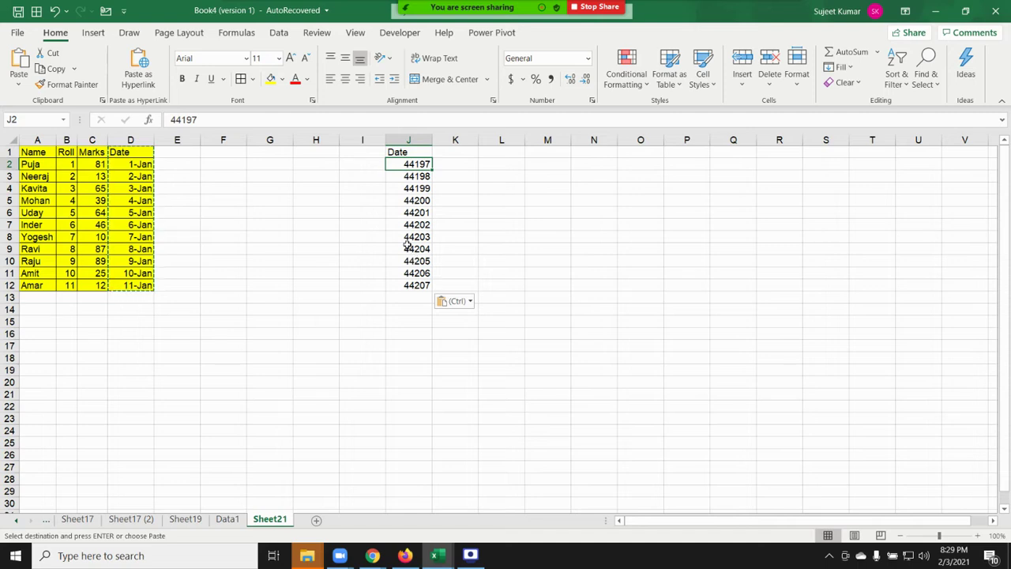
click(401, 211)
click(412, 165)
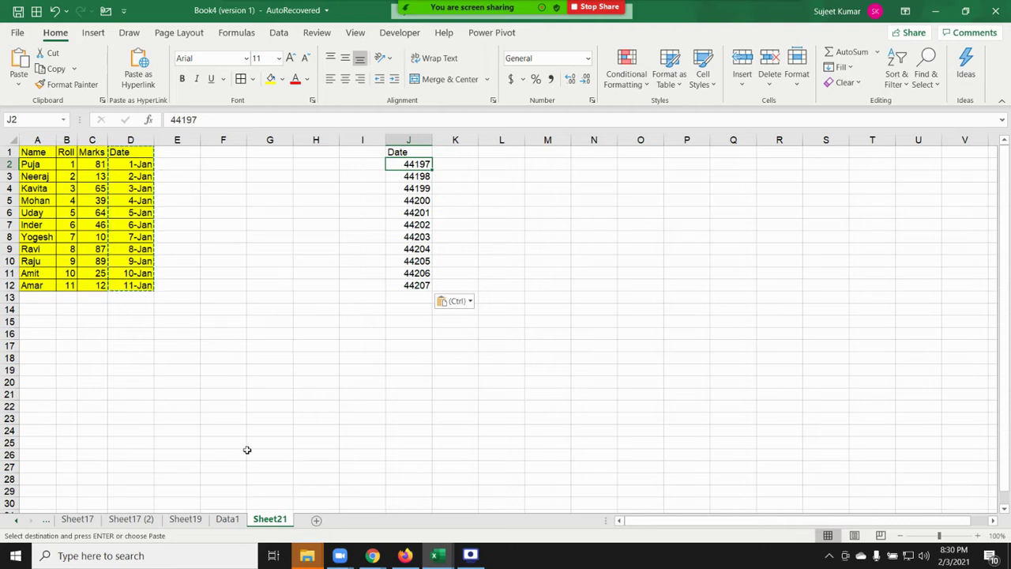
Step: Enter 1 in G13 and give the cell a date format
click(268, 293)
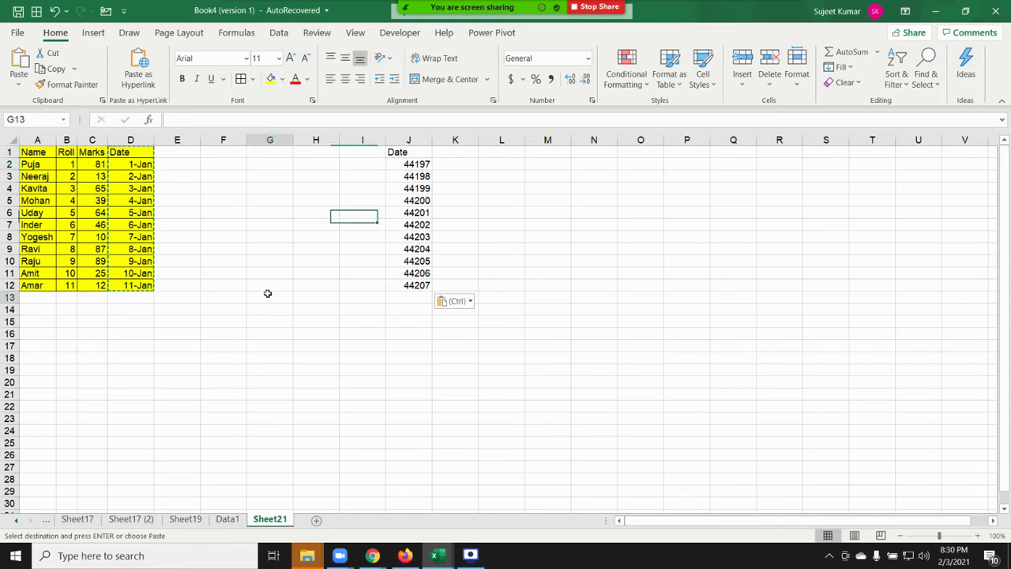
text(1)
key(Return)
key(Up)
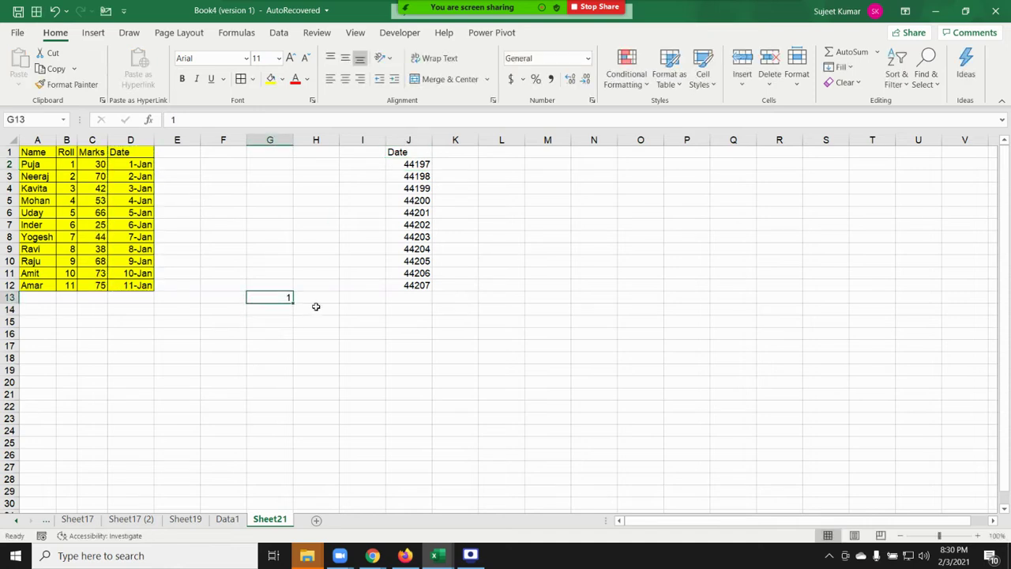
click(588, 60)
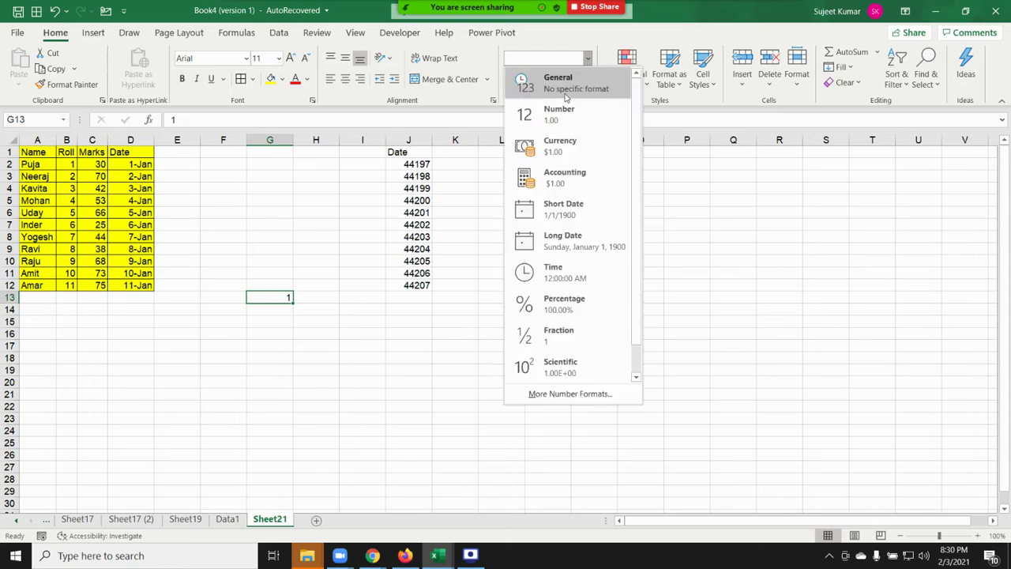
click(563, 208)
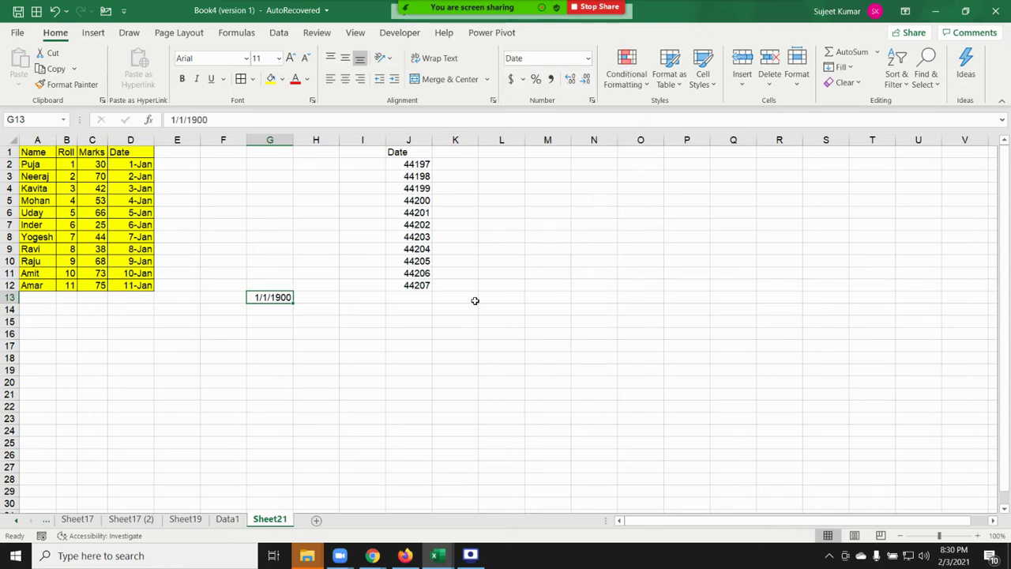
Step: Enter 2, 32, 368 and finally 44197 in G13 to see the resulting dates
text(2)
key(Return)
key(Up)
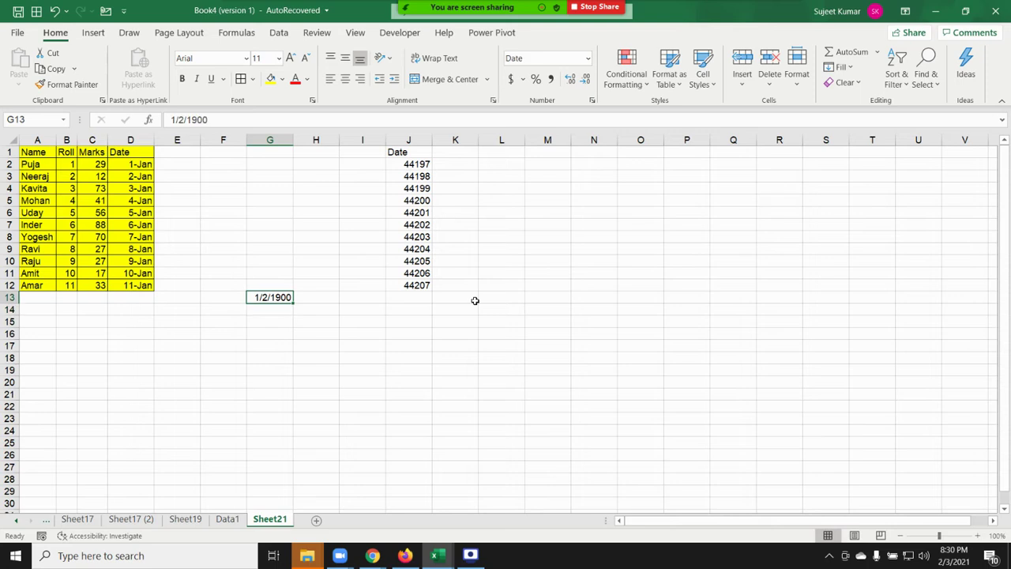
text(32)
key(Return)
key(Up)
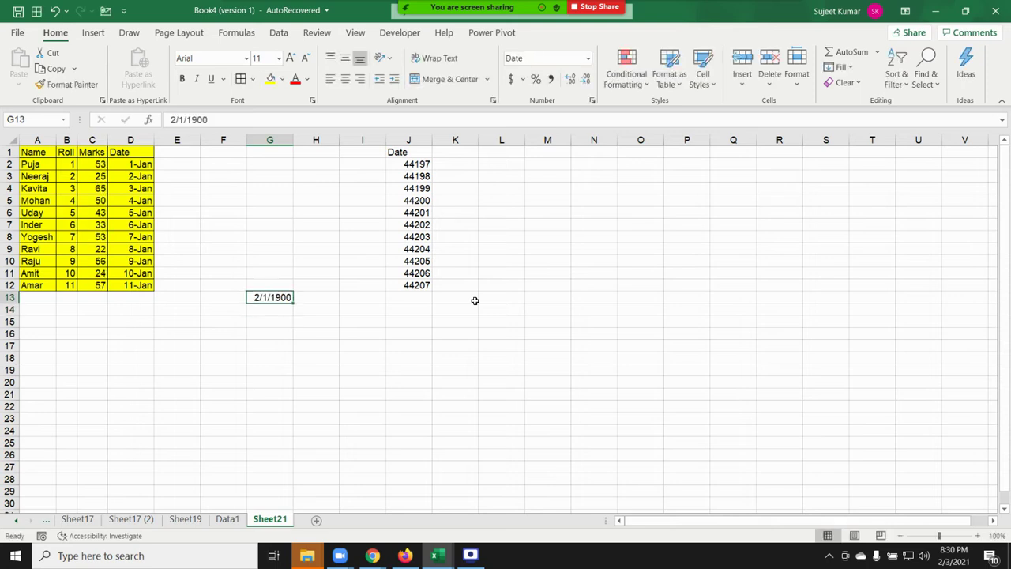
text(368)
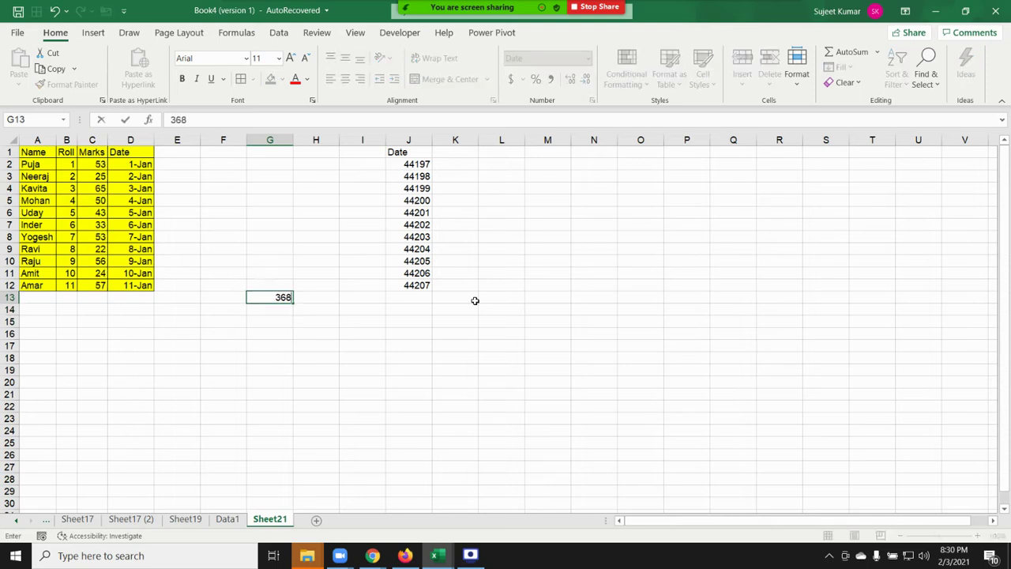
key(Return)
key(Up)
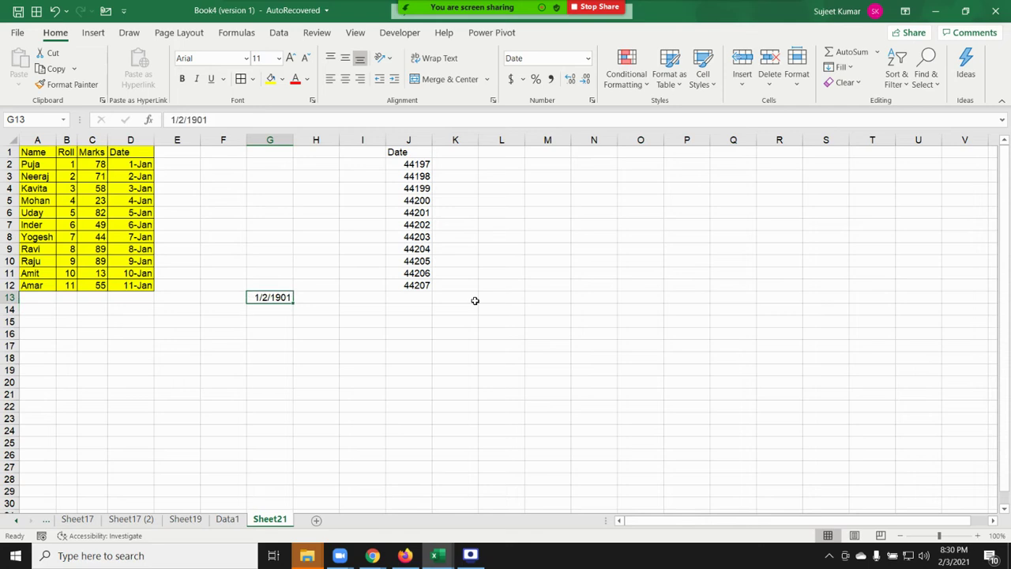
text(44197)
key(Return)
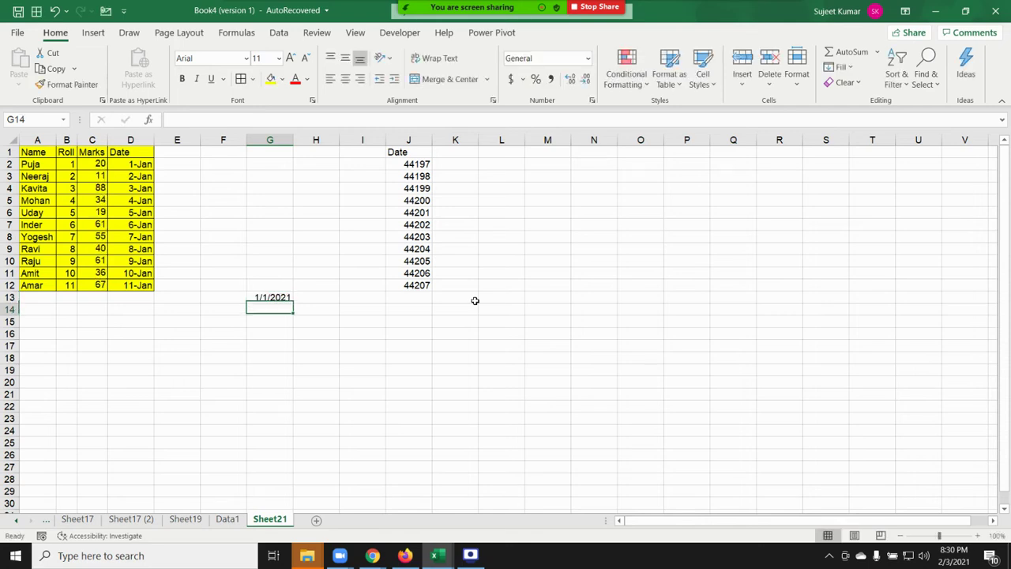
key(Up)
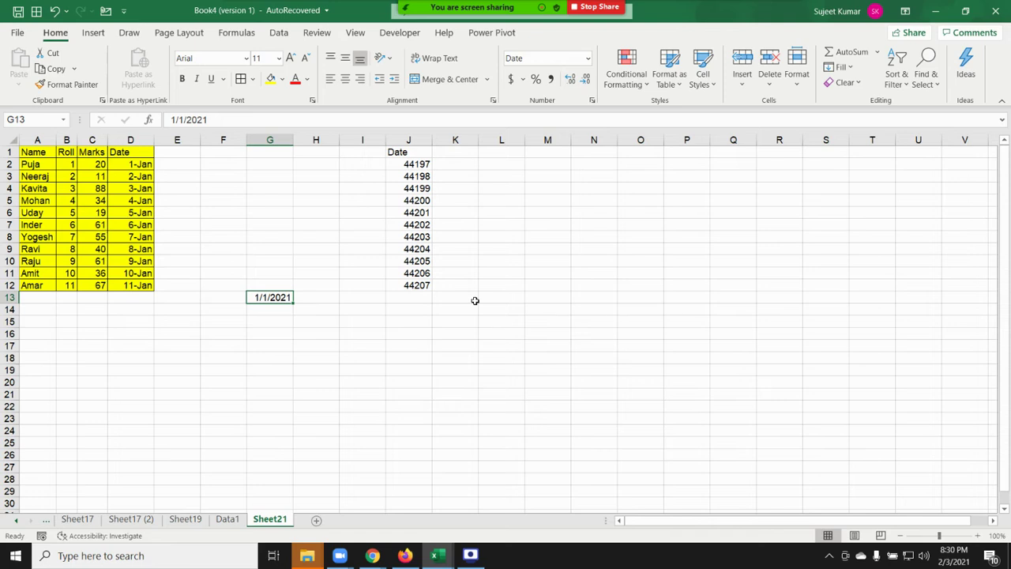
key(Down)
key(Down)
key(Right)
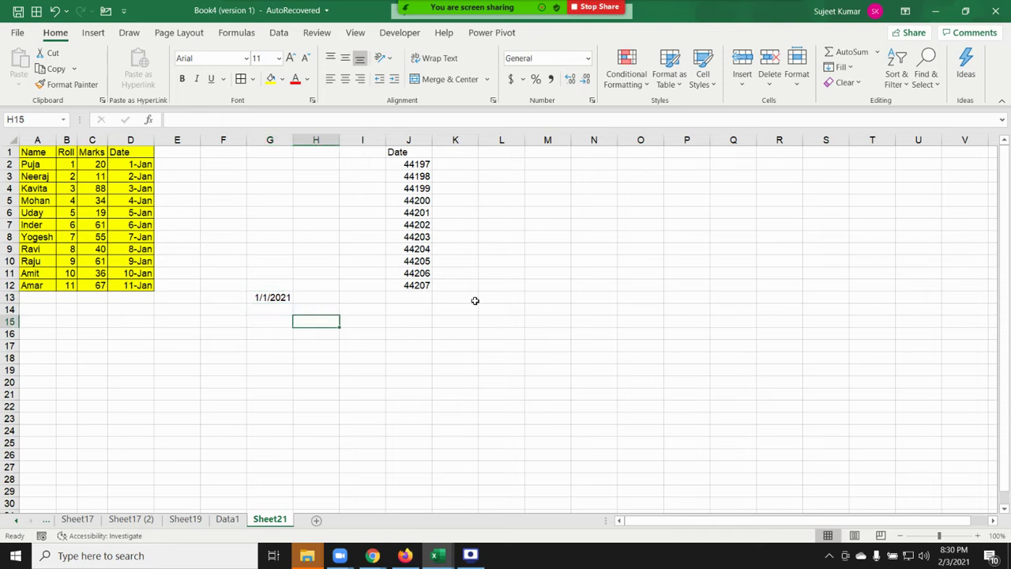
Step: Enter the text 12S in H15 and =H15+2 in H16, giving #VALUE!
text(12S)
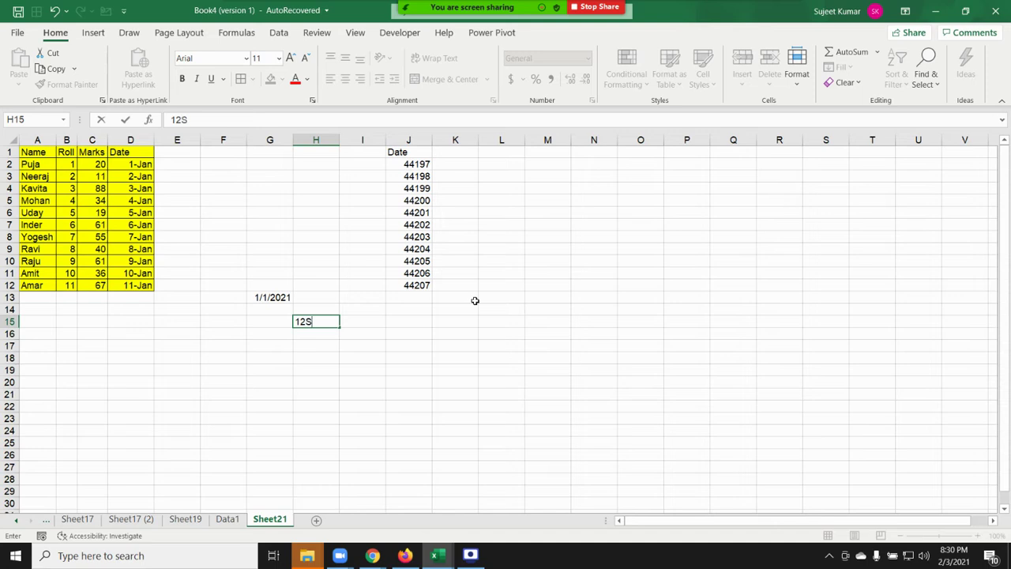
key(Return)
text(=H15)
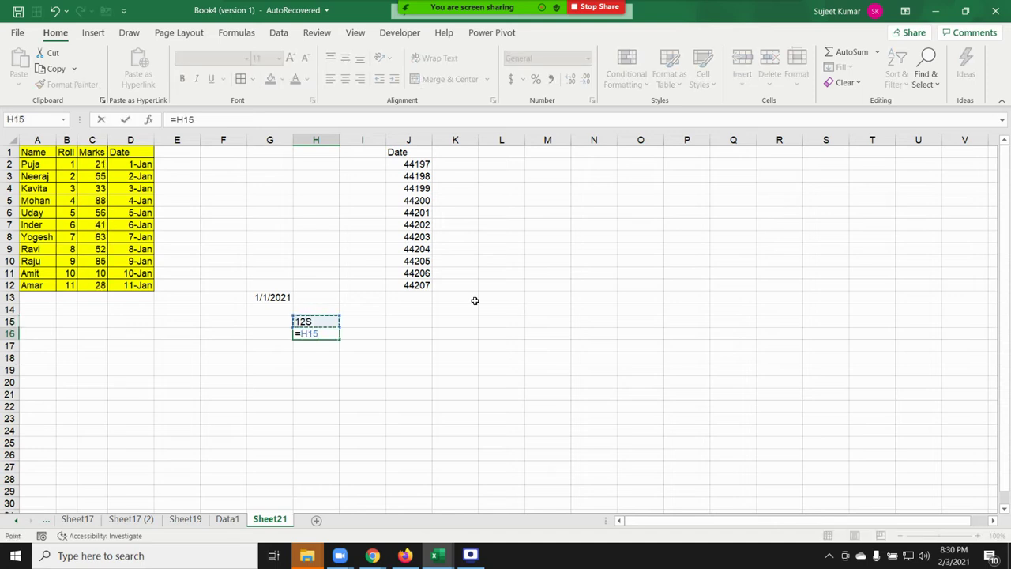
text(+2)
key(Return)
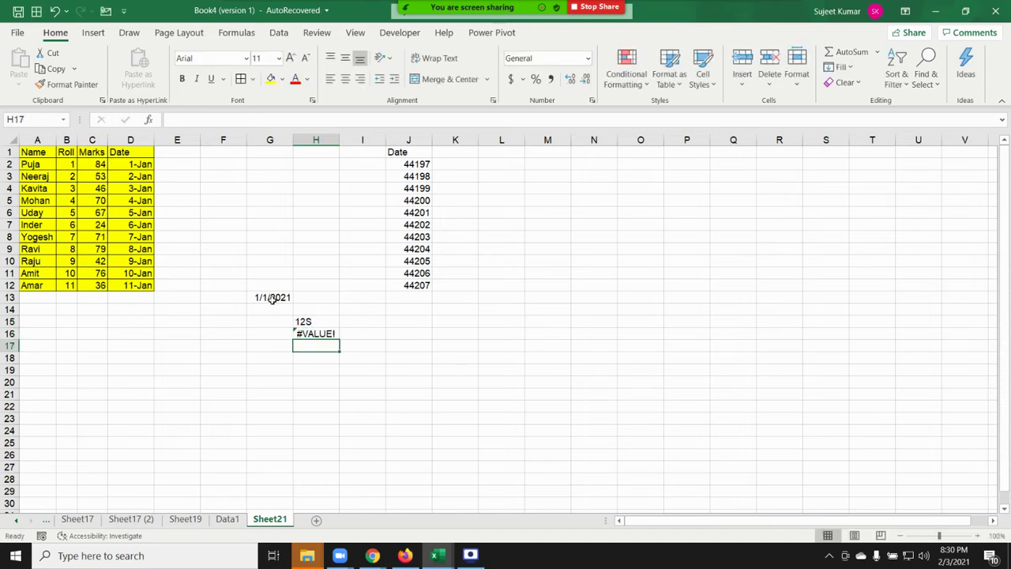
Step: Format G13 as a date and put =G13+20 in H13
click(271, 299)
key(ctrl+shift+3)
key(Right)
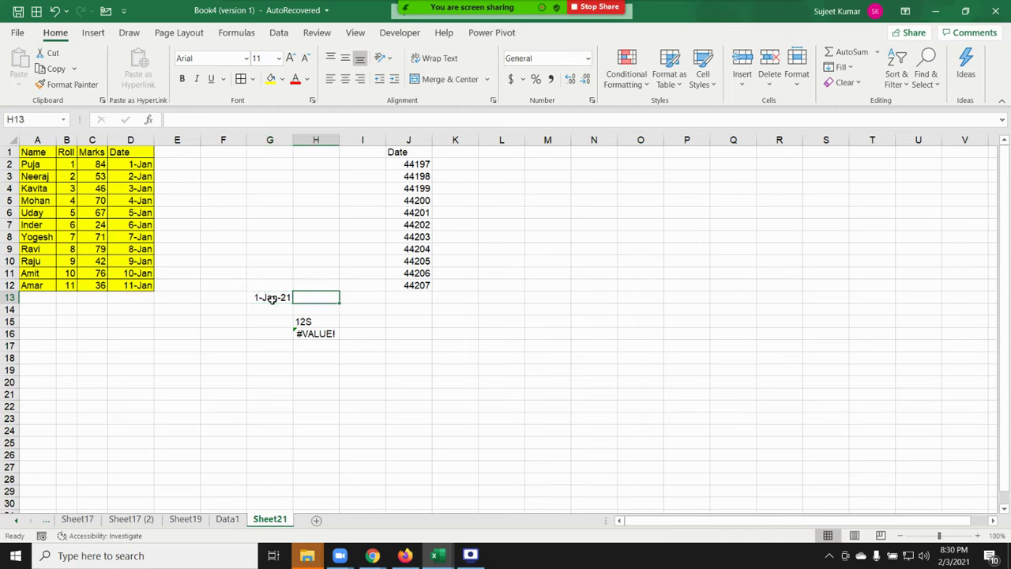
text(=)
click(271, 299)
text(+20)
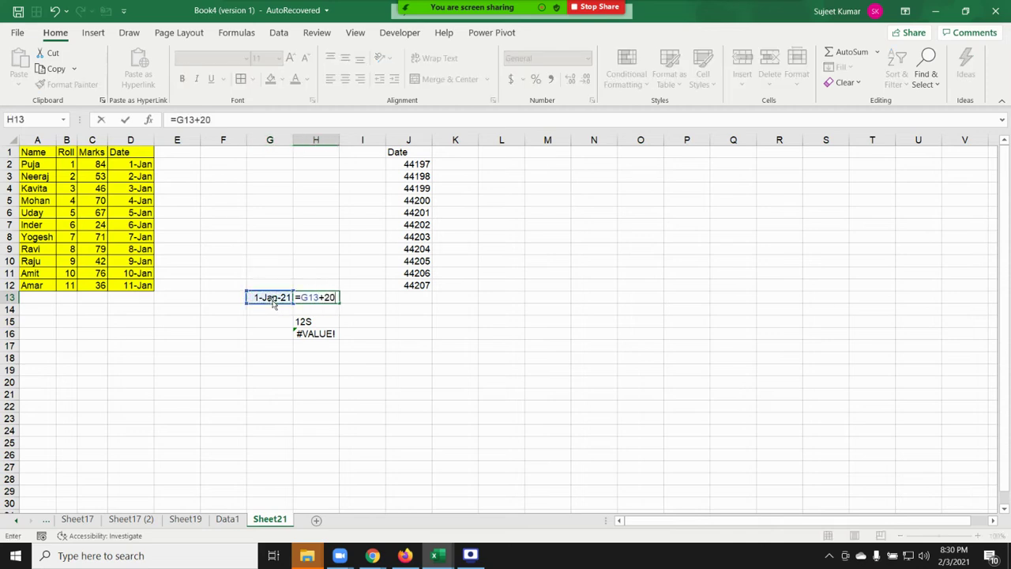
key(Return)
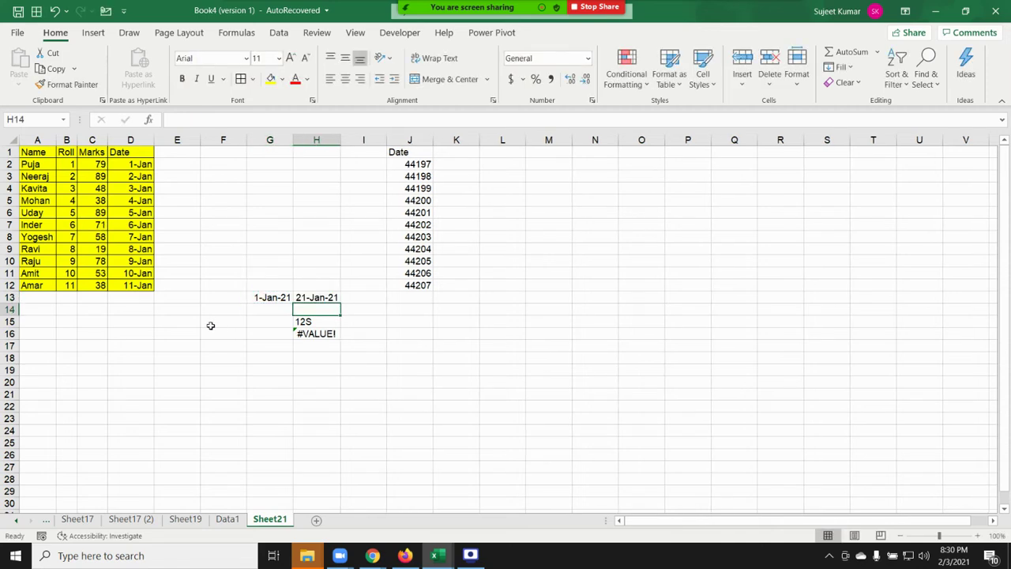
Step: View G13 and H13 as serial numbers, then format both as Short Date
click(256, 300)
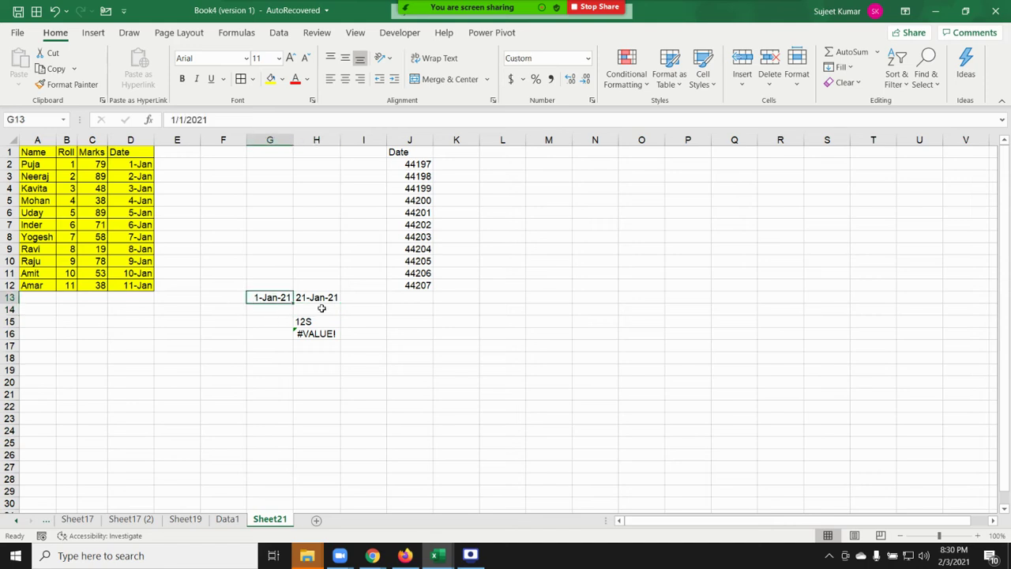
click(586, 60)
click(586, 79)
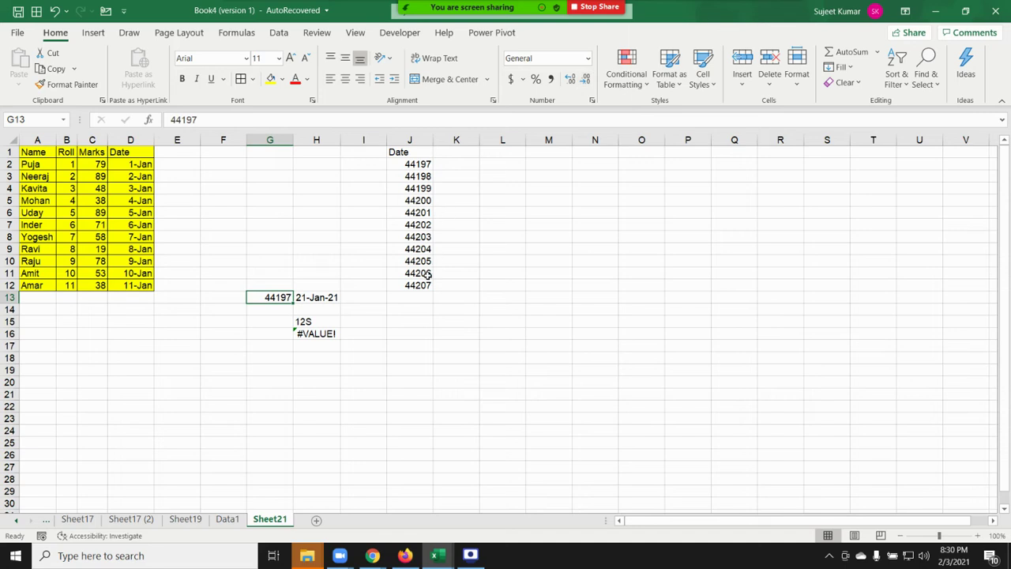
click(332, 297)
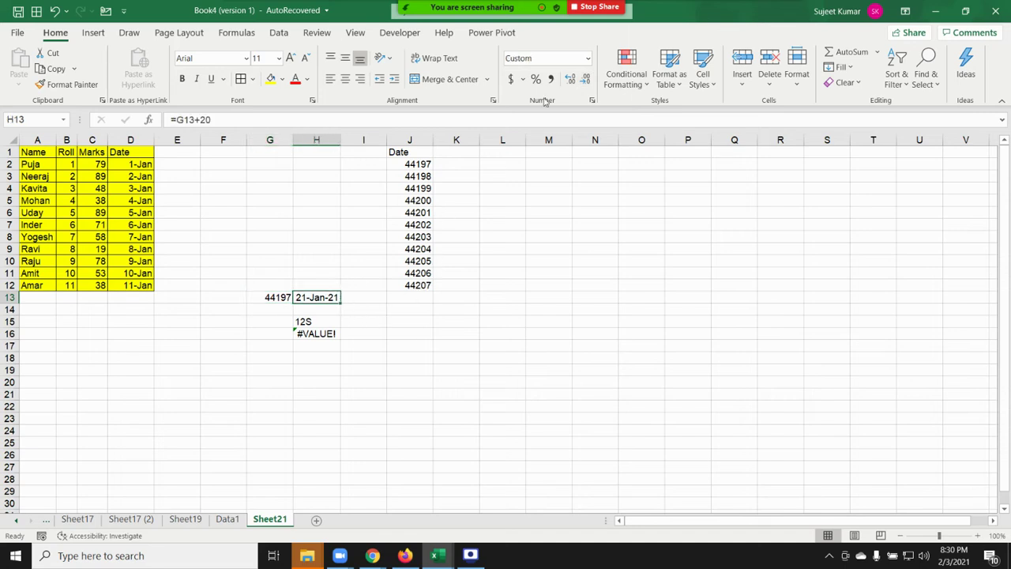
click(587, 60)
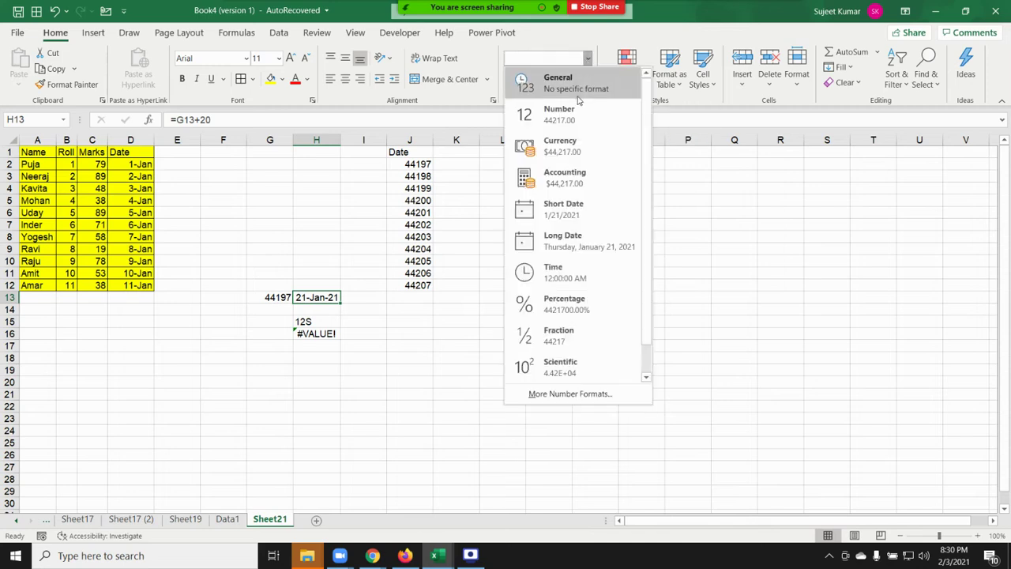
click(579, 95)
drag(288, 295, 312, 298)
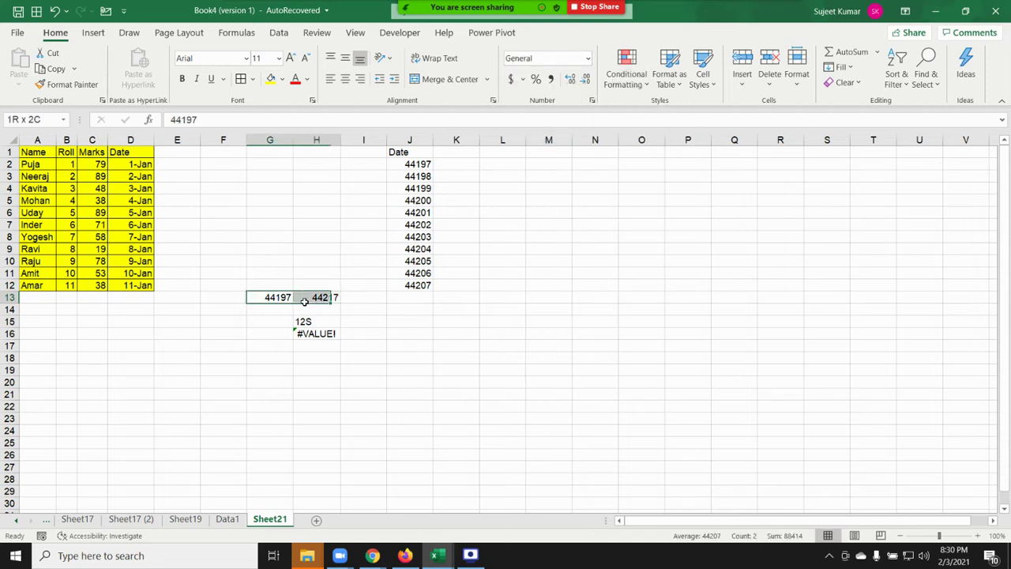
click(588, 60)
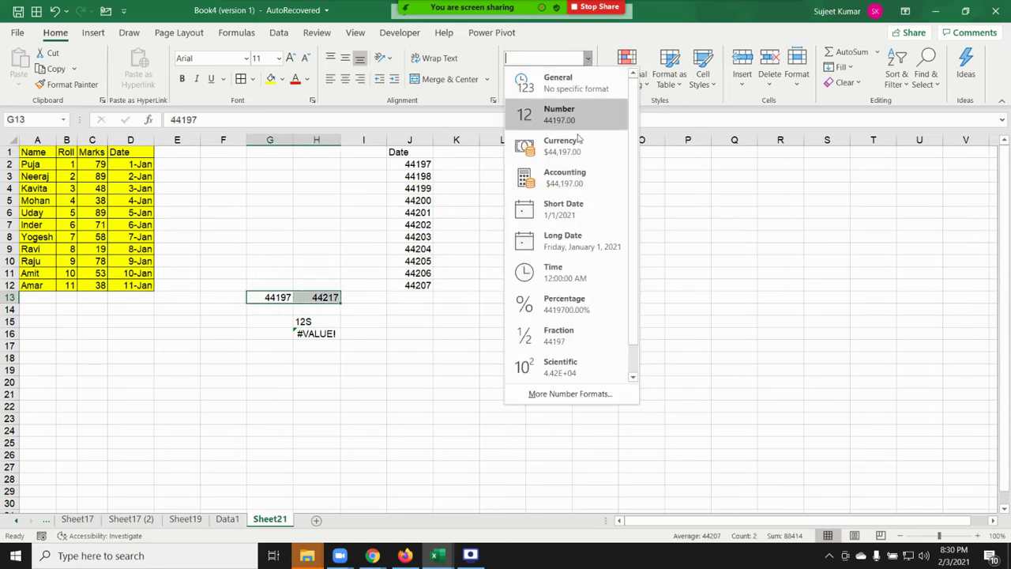
click(566, 207)
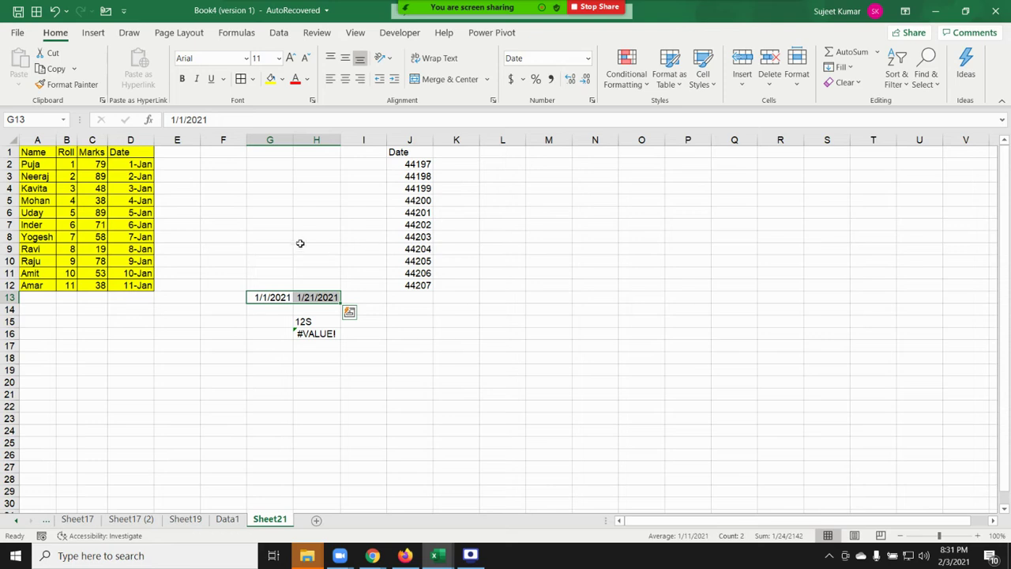
click(283, 225)
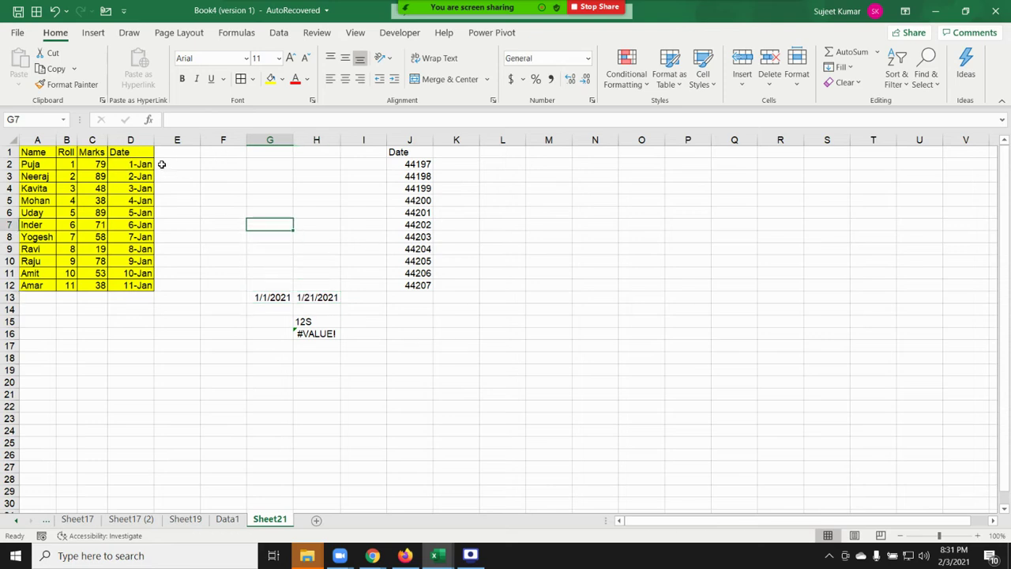
Step: Paste D1:D12 into K1 as values and number formats, then clear the copy marquee
drag(139, 157, 131, 285)
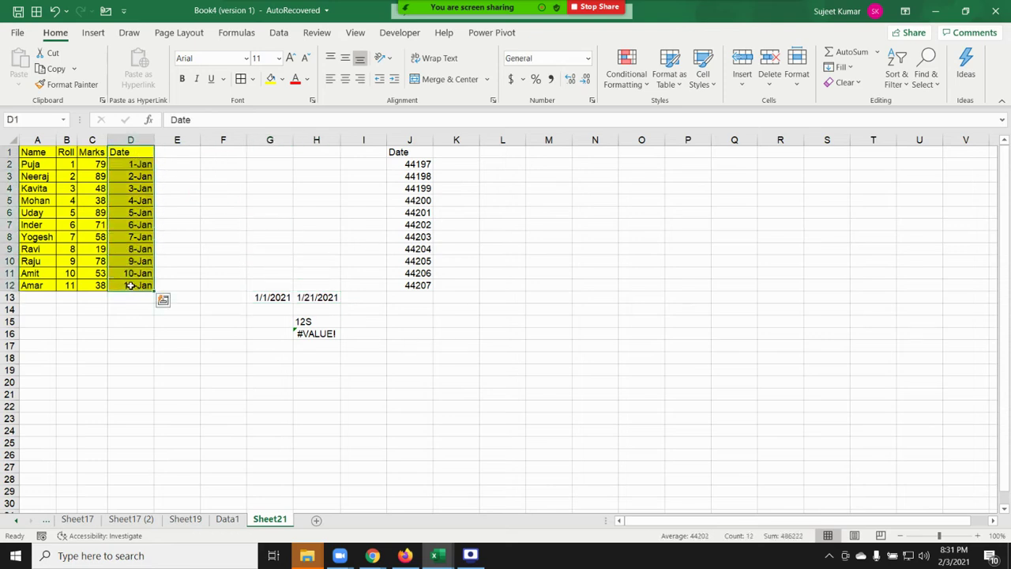
key(ctrl+c)
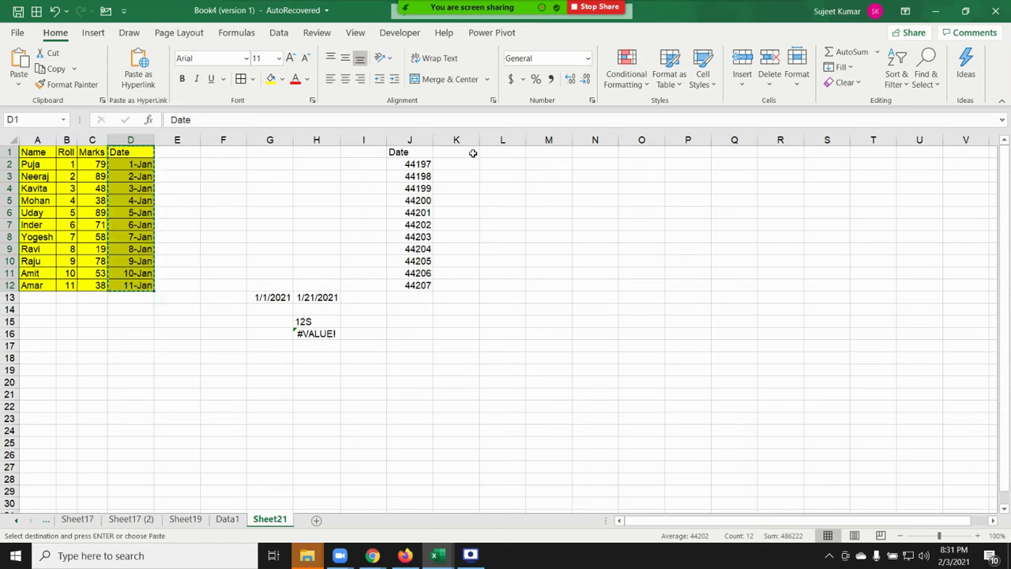
click(472, 151)
right_click(474, 155)
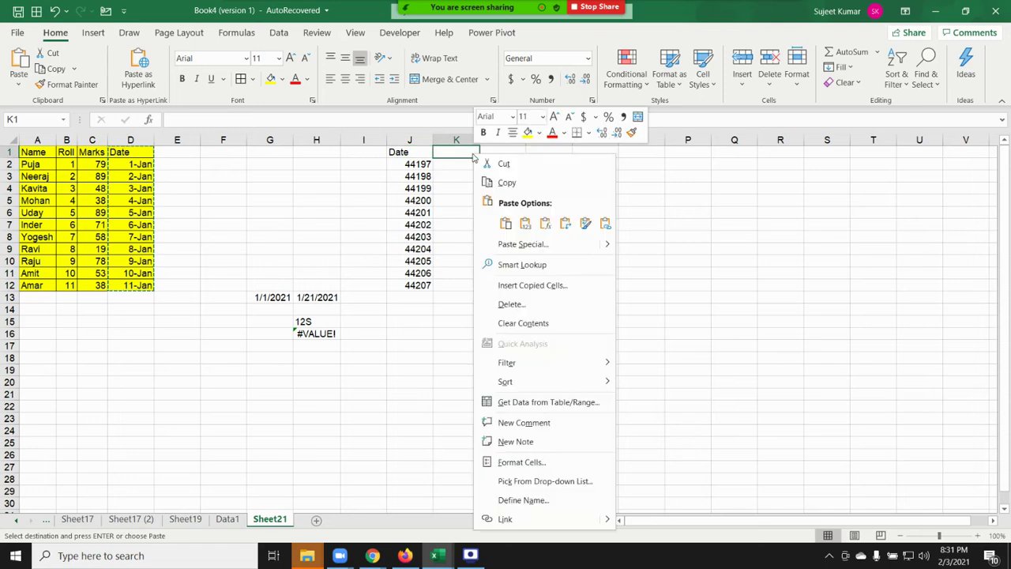
click(523, 244)
drag(487, 140, 675, 128)
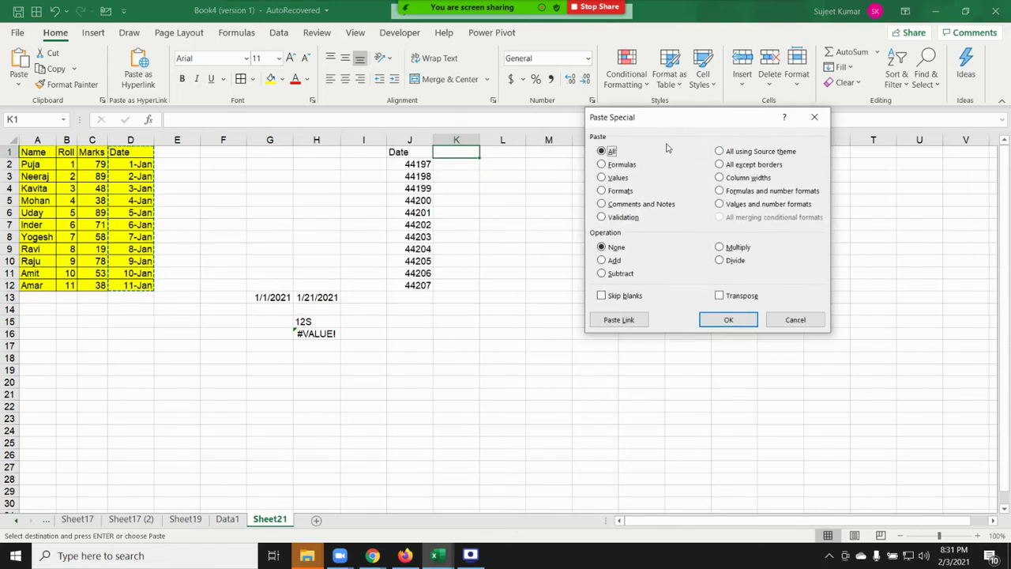
click(618, 178)
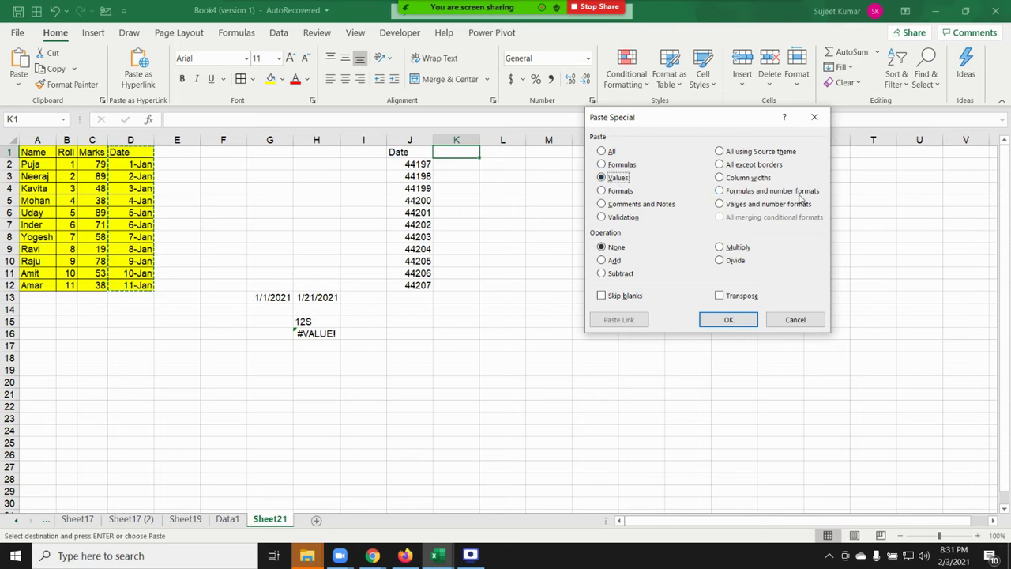
click(628, 166)
click(750, 191)
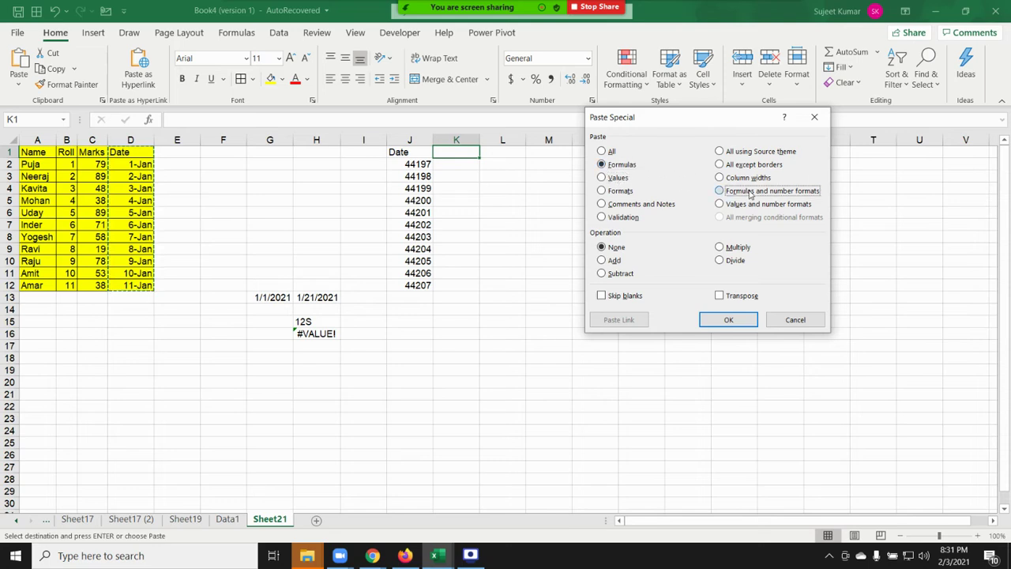
click(602, 177)
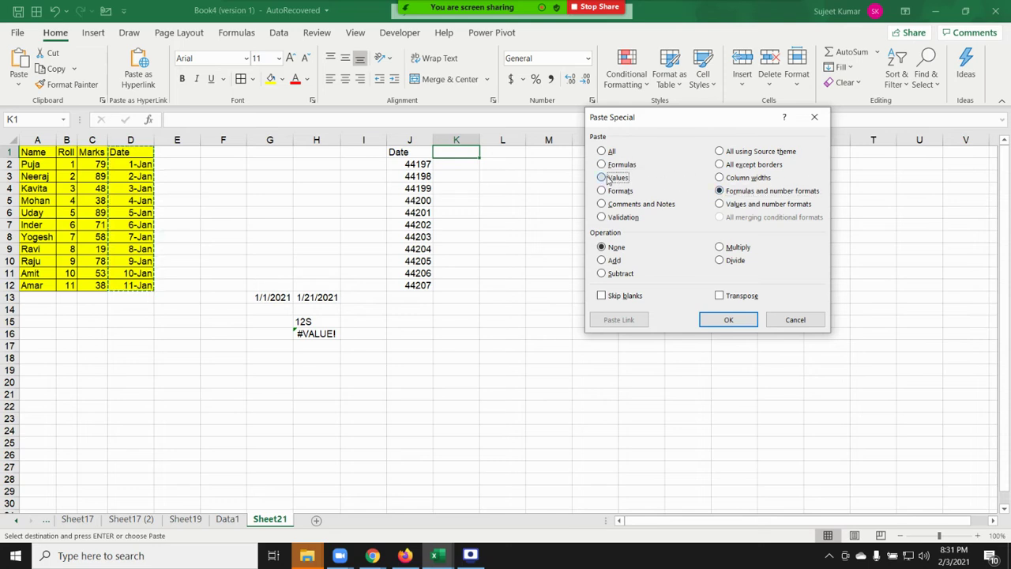
click(731, 205)
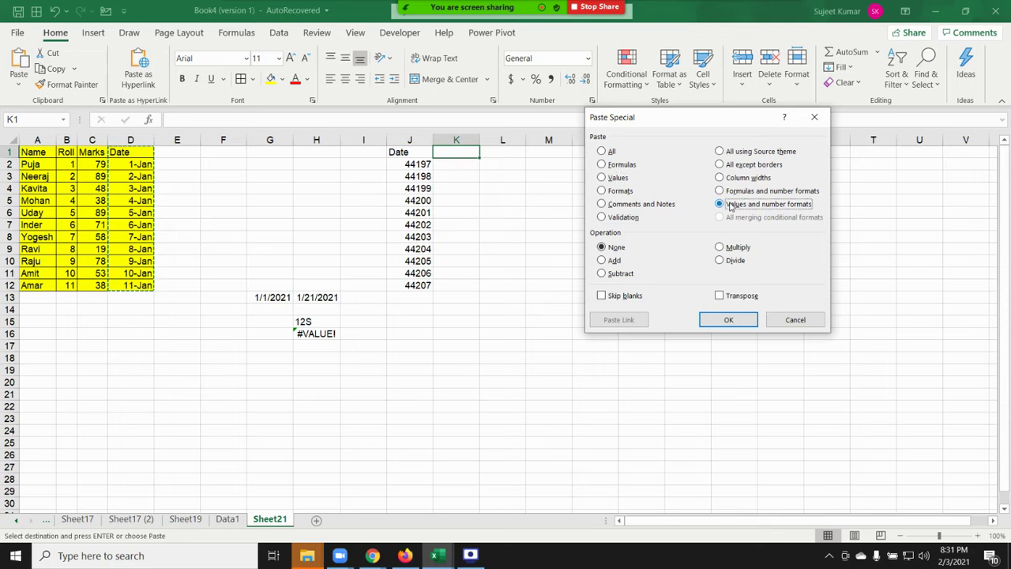
click(742, 319)
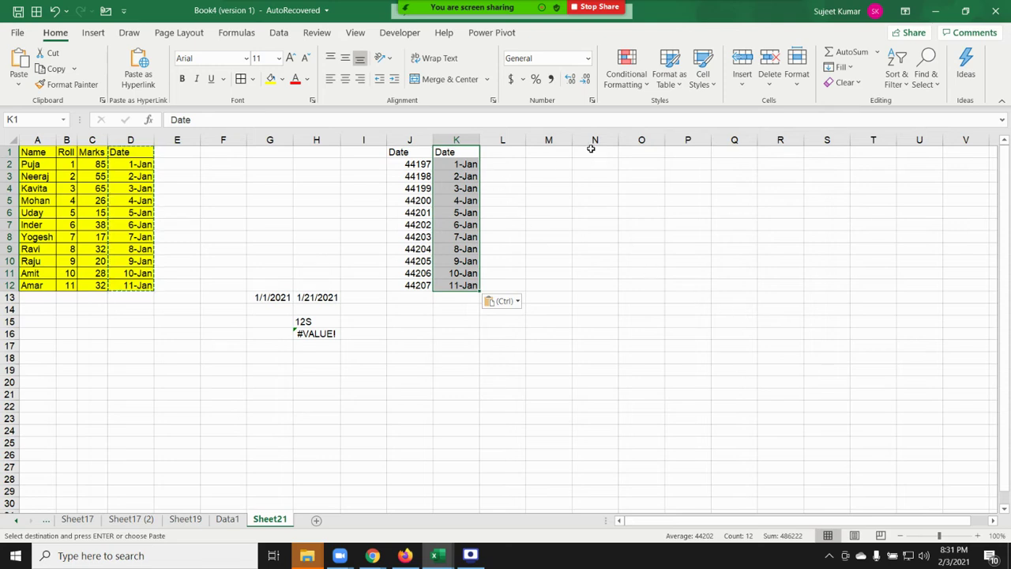
key(Escape)
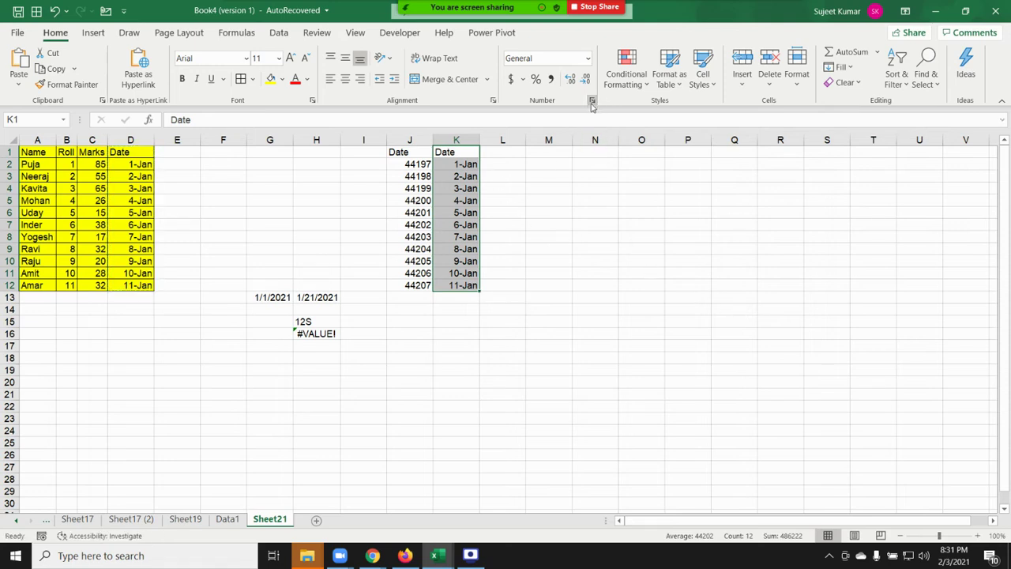
click(592, 101)
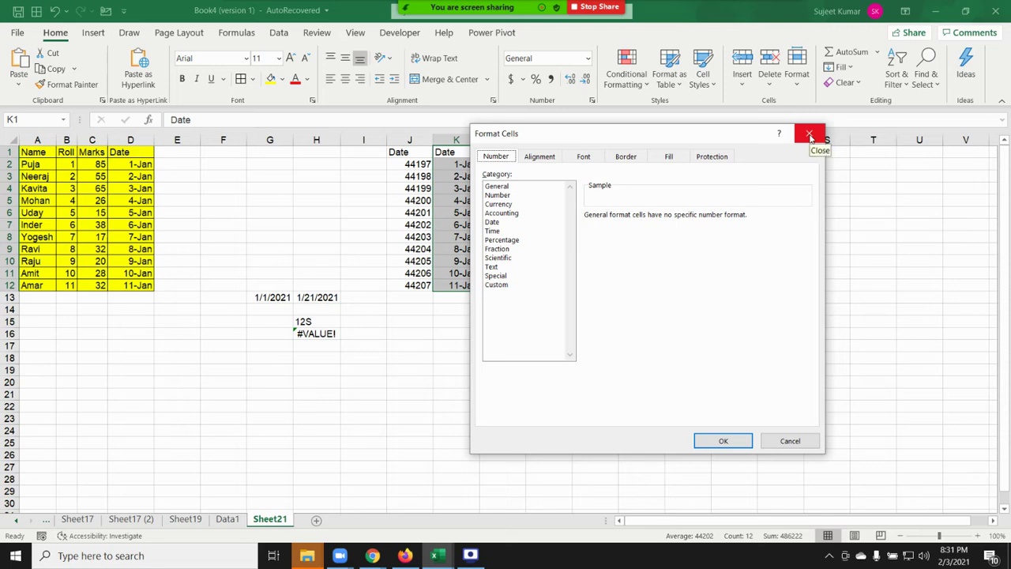
click(810, 135)
mouse_move(240, 35)
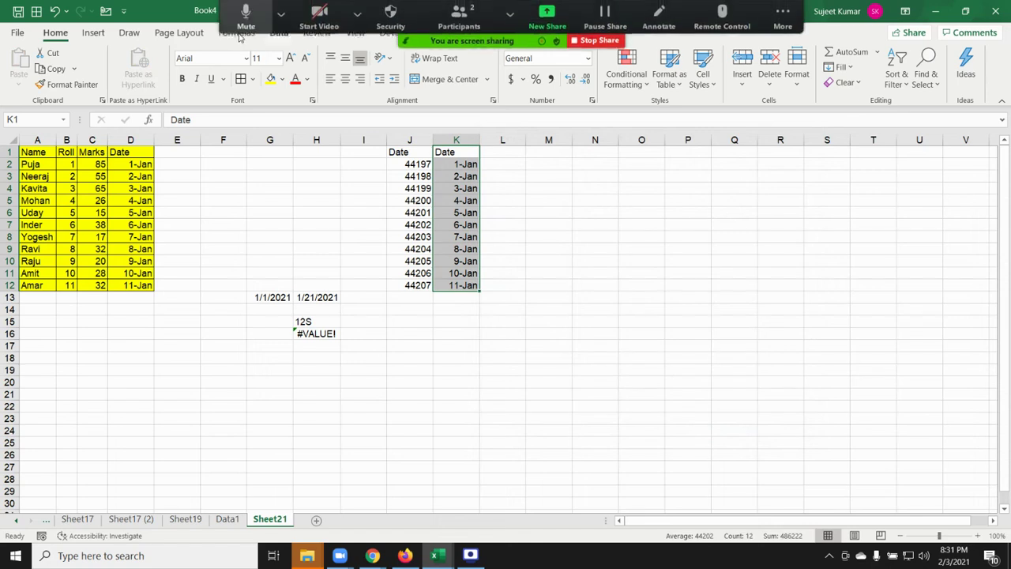
click(240, 29)
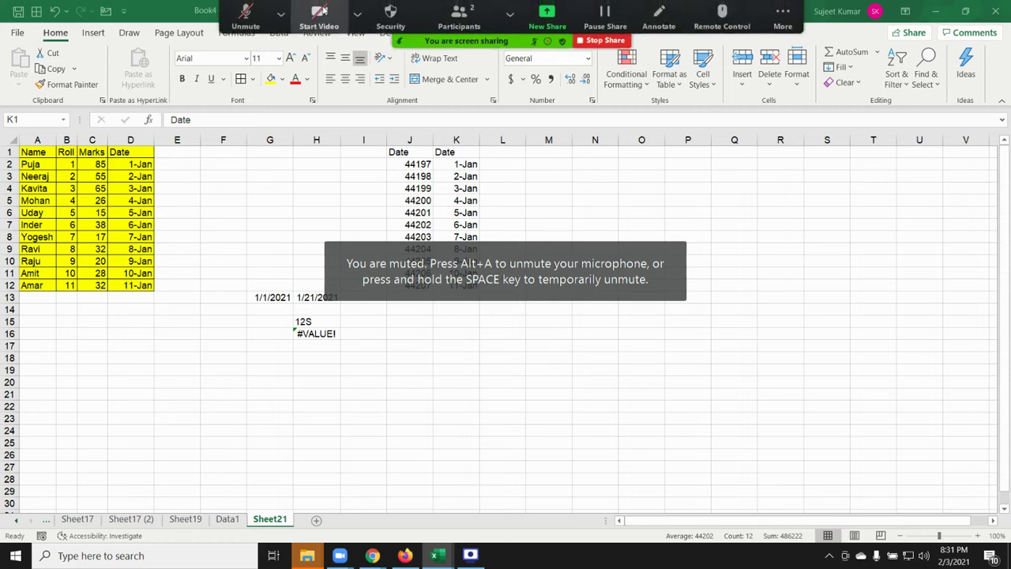
click(281, 13)
click(251, 23)
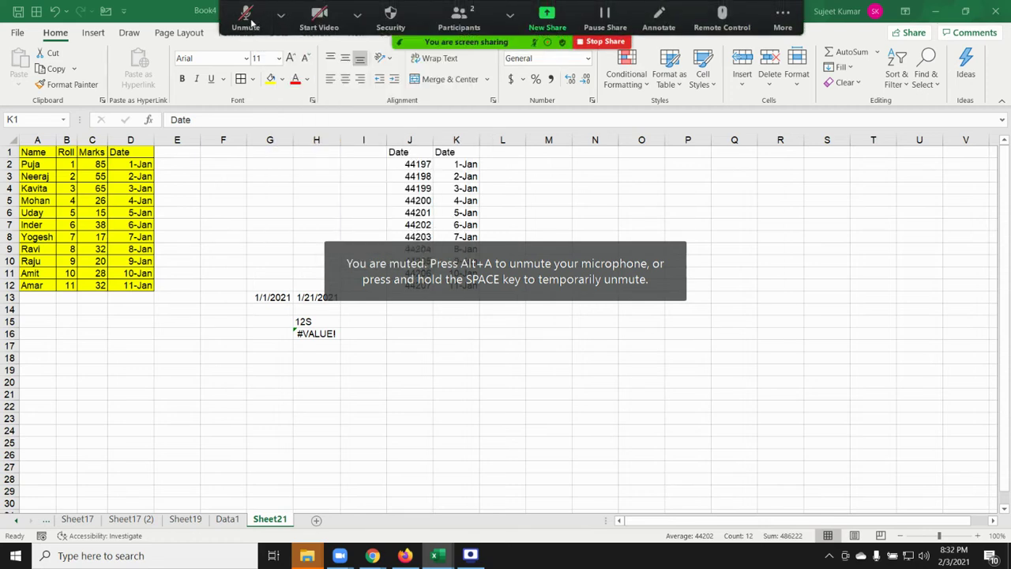
click(250, 23)
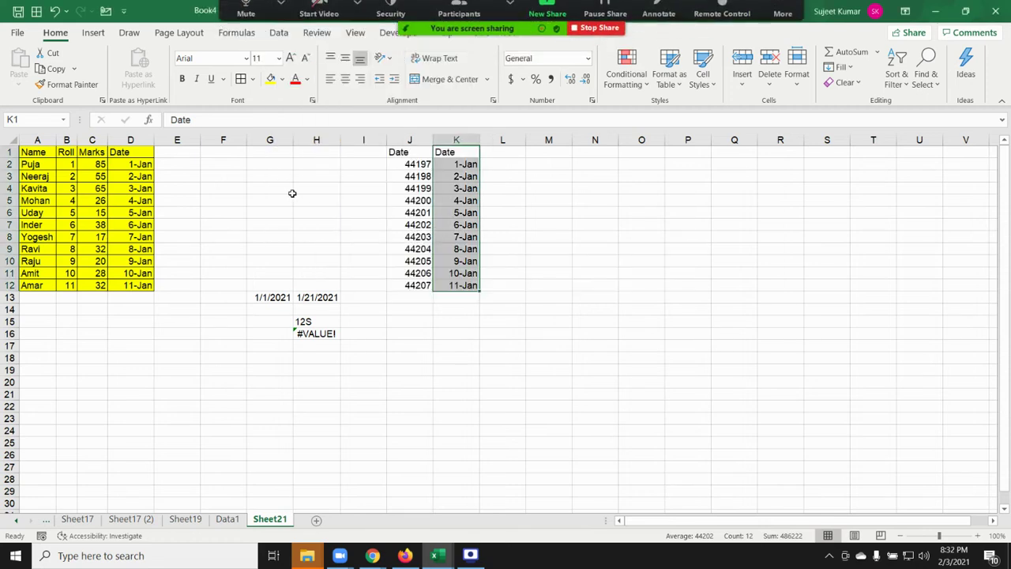
mouse_move(233, 152)
mouse_down()
mouse_move(560, 313)
mouse_move(559, 336)
mouse_up()
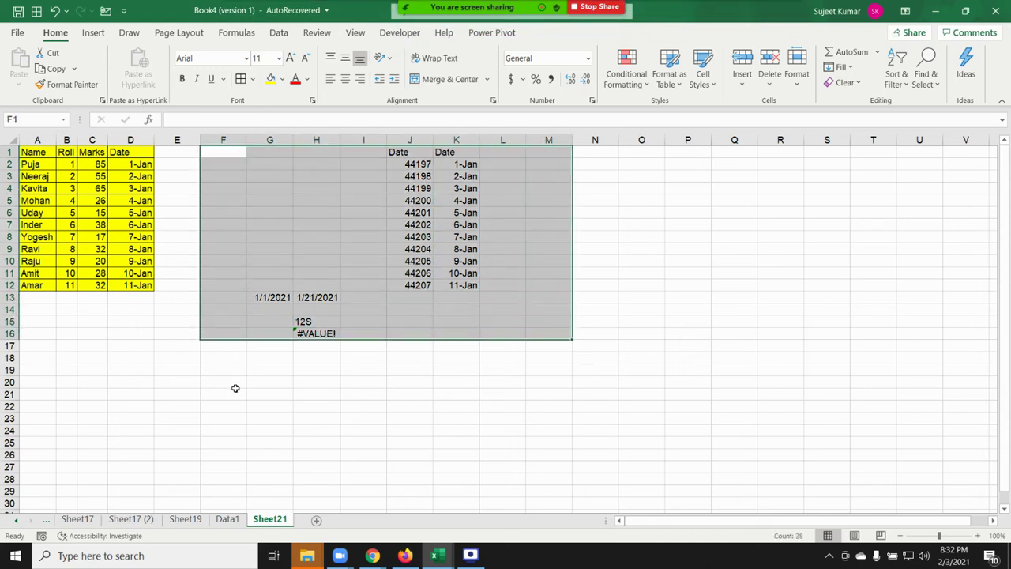
Step: Enter 20 in E23 and 30 in F23
click(363, 368)
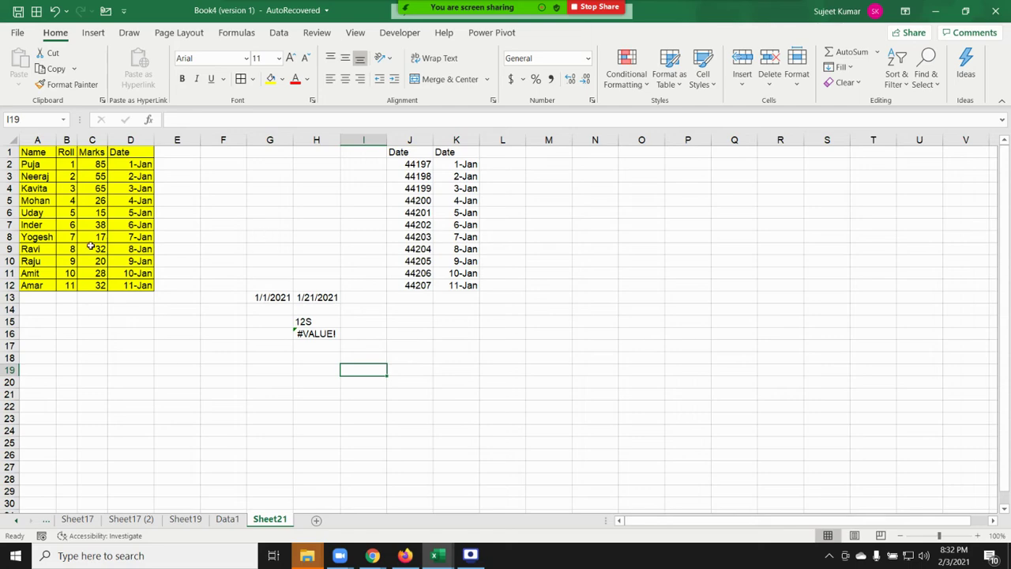
scroll(147, 379, down, 2)
scroll(140, 304, down, 1)
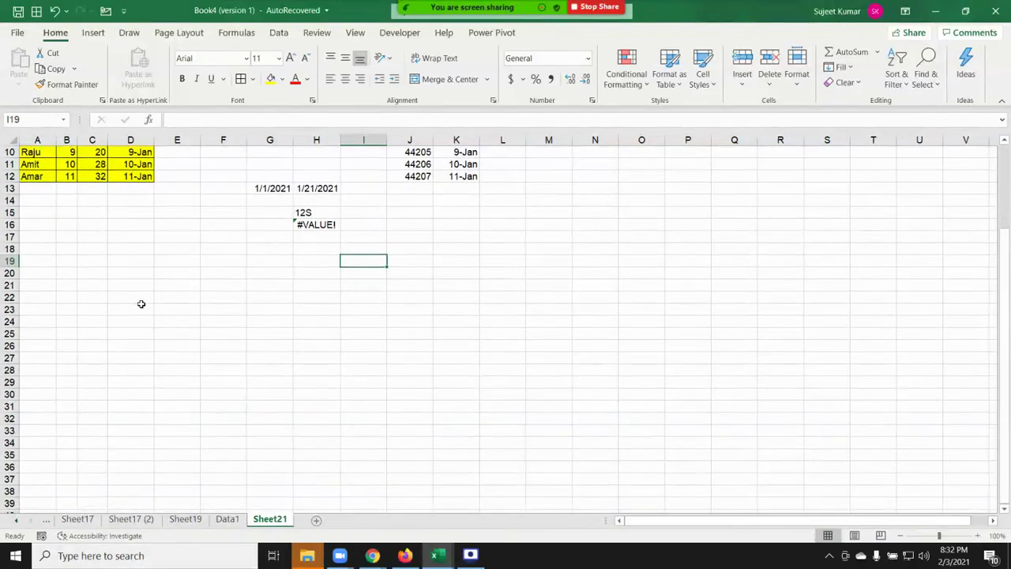
scroll(141, 303, down, 1)
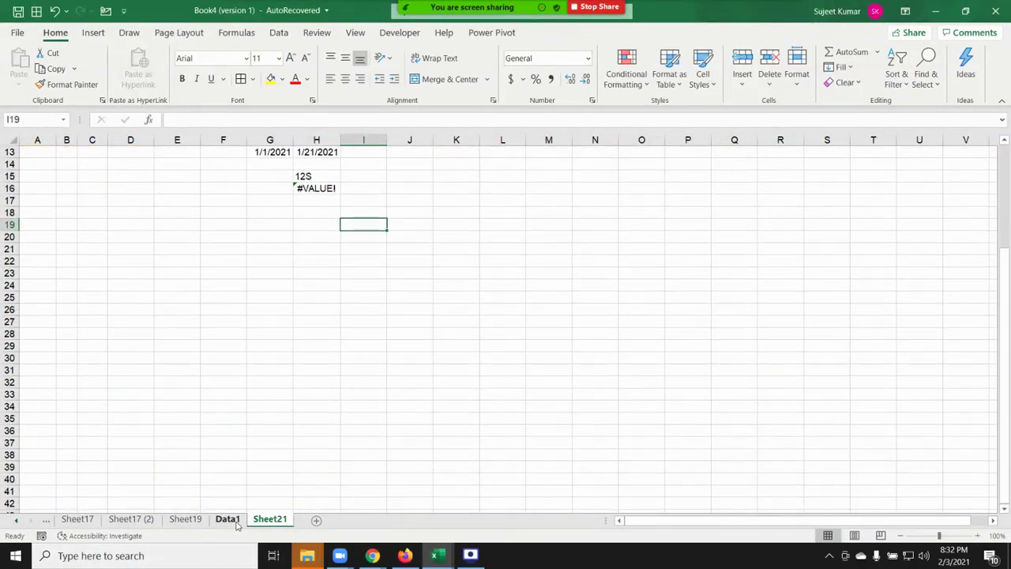
click(160, 273)
text(20)
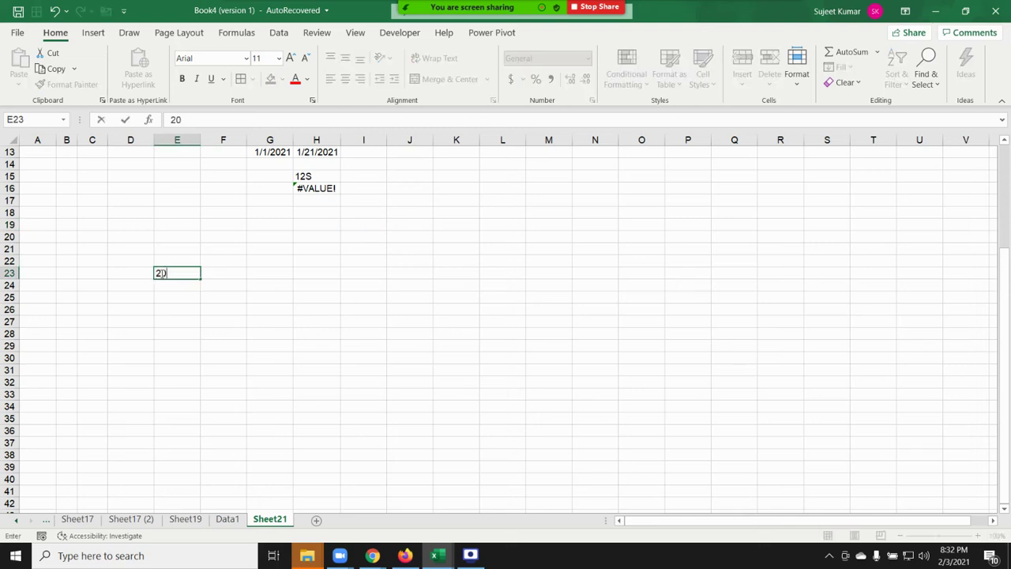
key(Tab)
text(30)
key(Return)
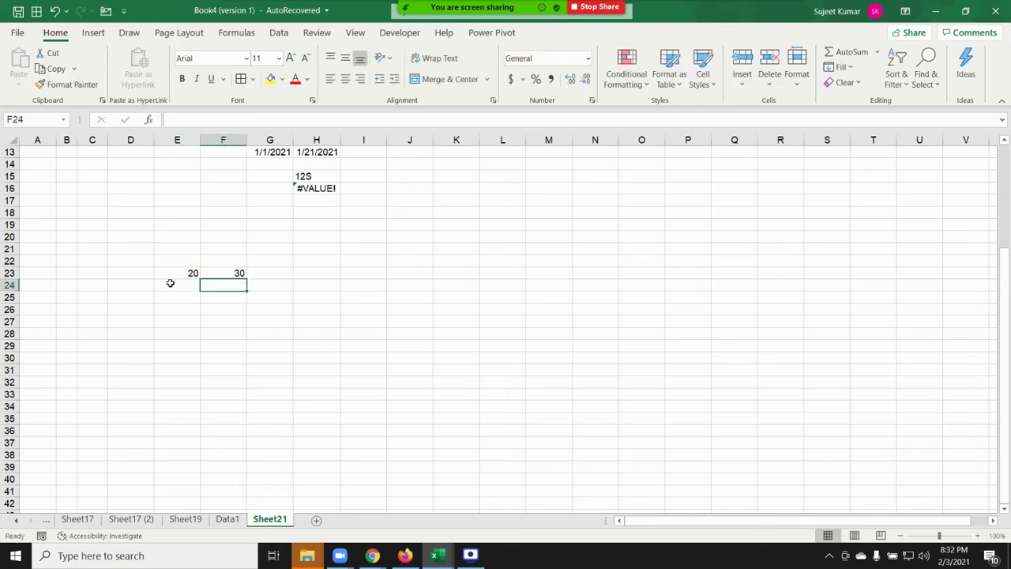
Step: Copy E23 and paste it into F23, then undo to restore 30
click(169, 274)
key(ctrl+c)
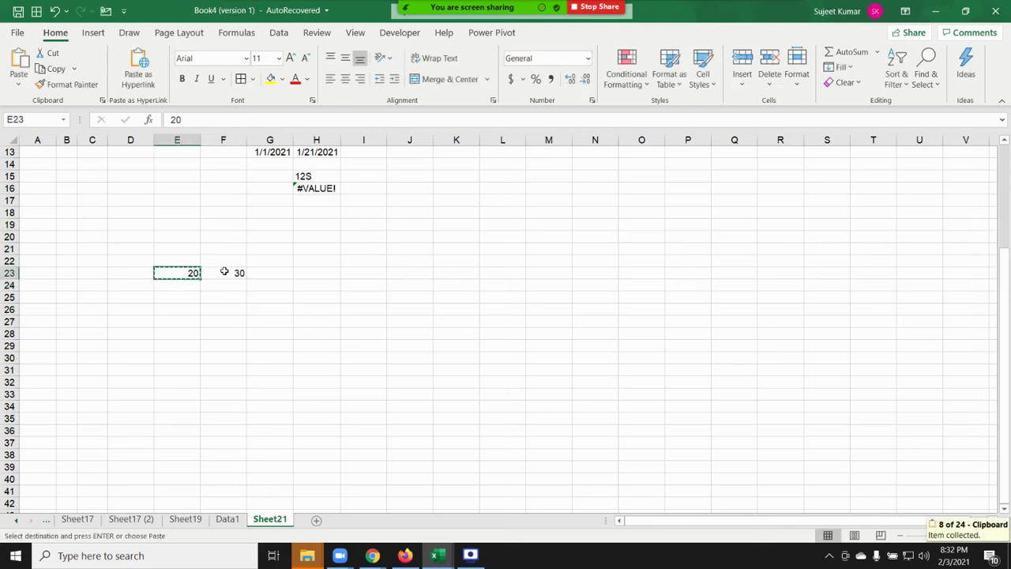
click(225, 273)
right_click(225, 273)
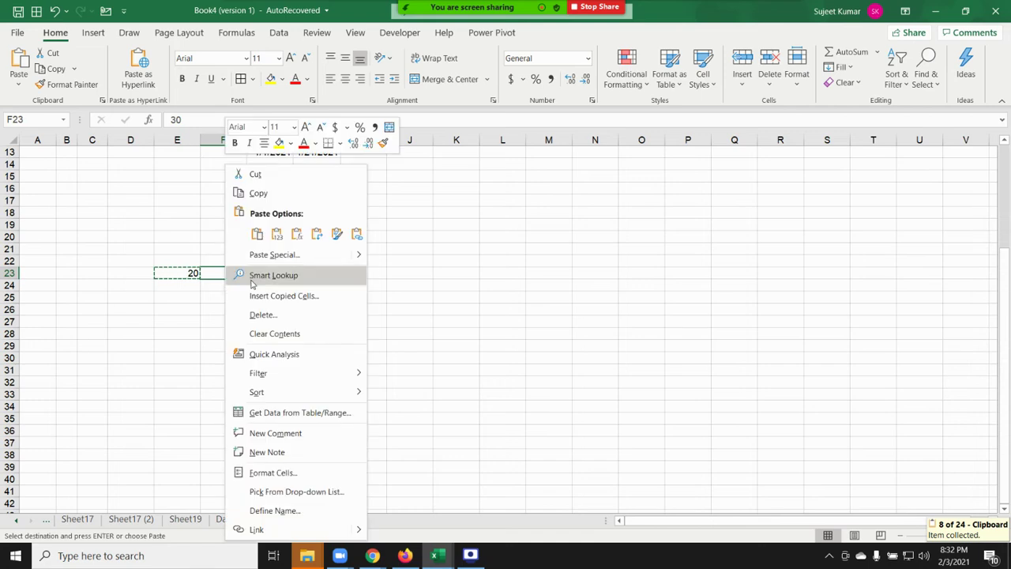
click(276, 234)
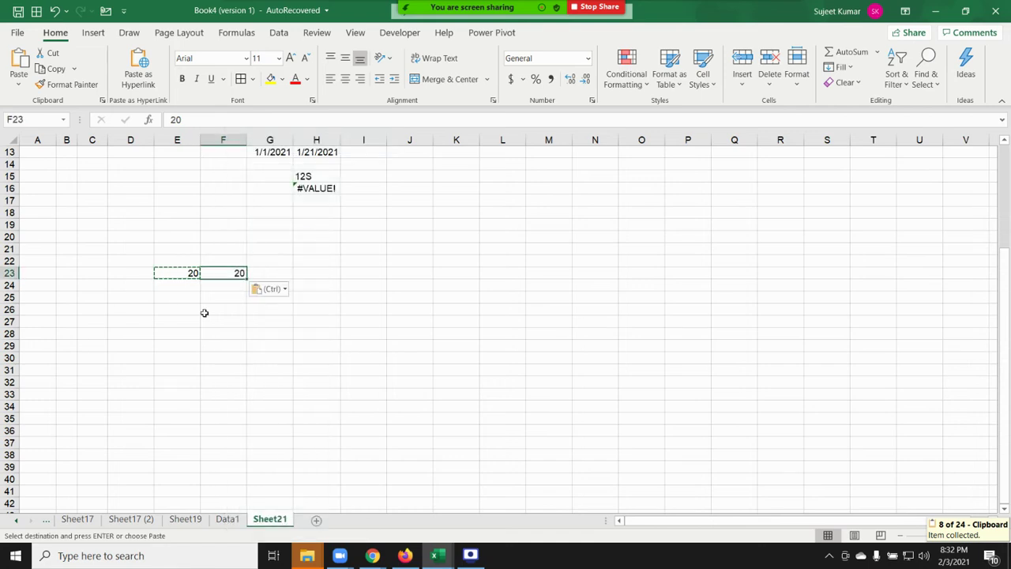
key(ctrl+z)
Step: Open Paste Special for F23 and move the dialog aside to see the cells
right_click(225, 274)
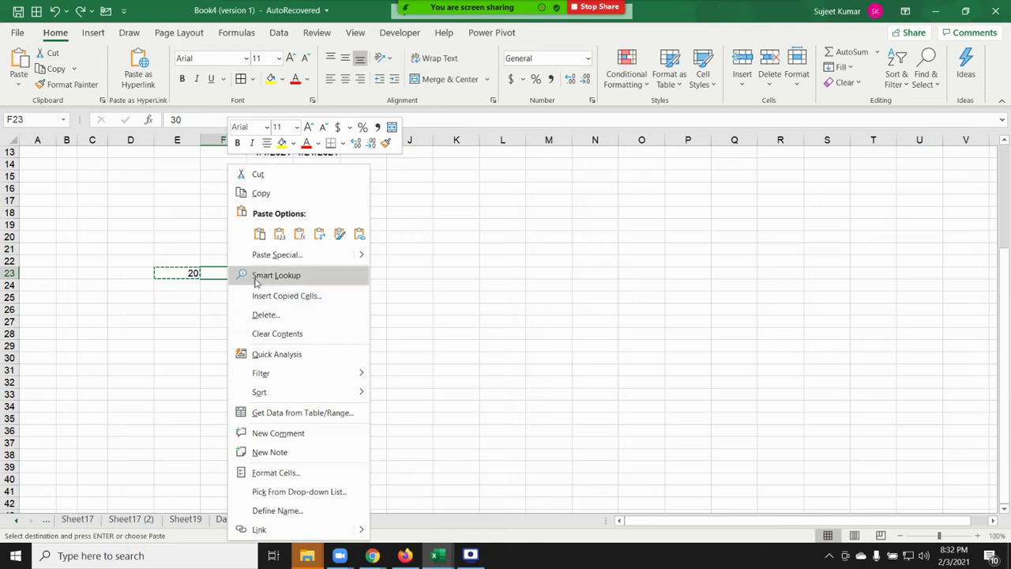
click(265, 259)
drag(260, 142, 597, 98)
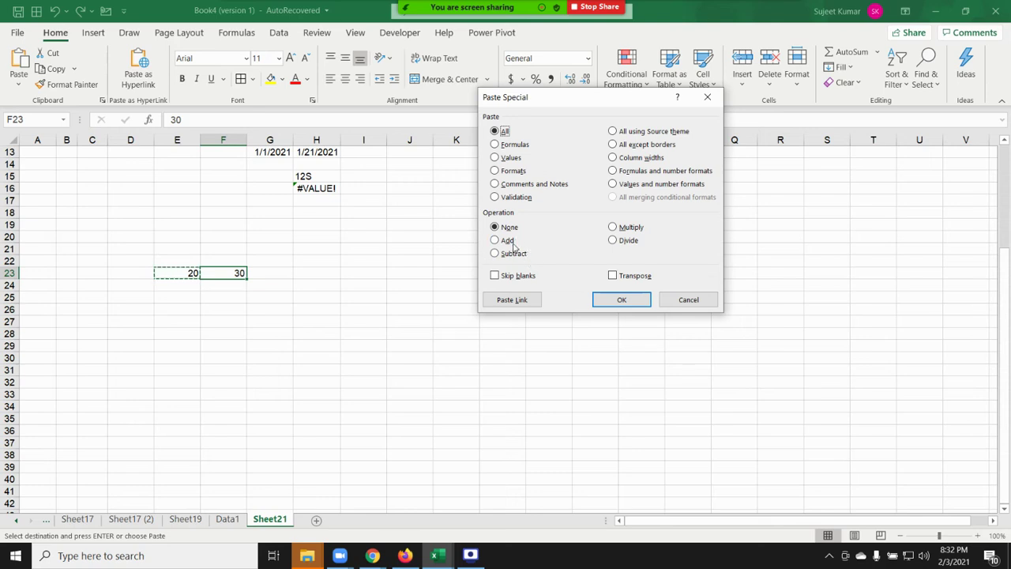
Step: Paste the copied 20 into F23 with the Add operation, making it 50
click(512, 242)
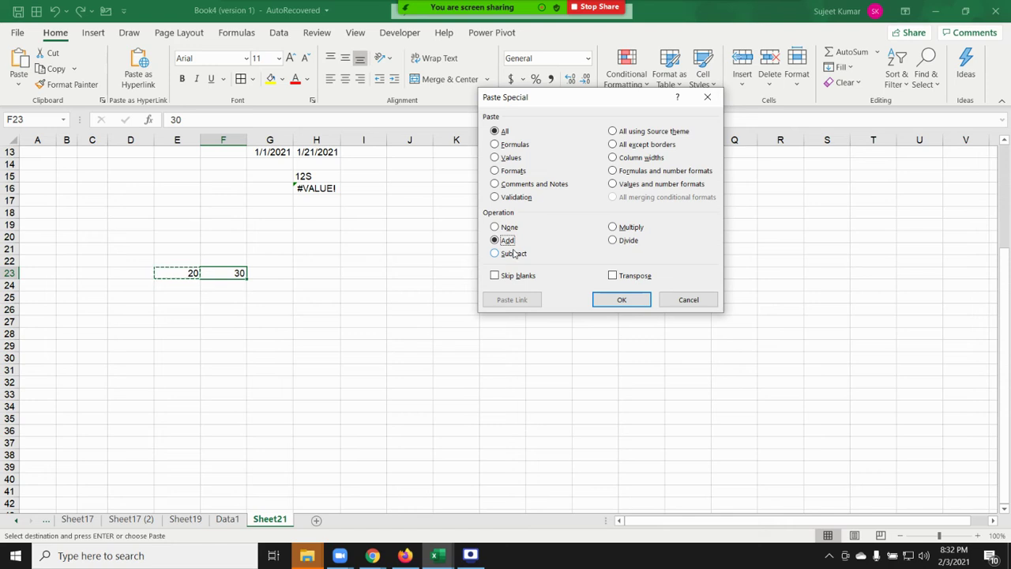
click(612, 304)
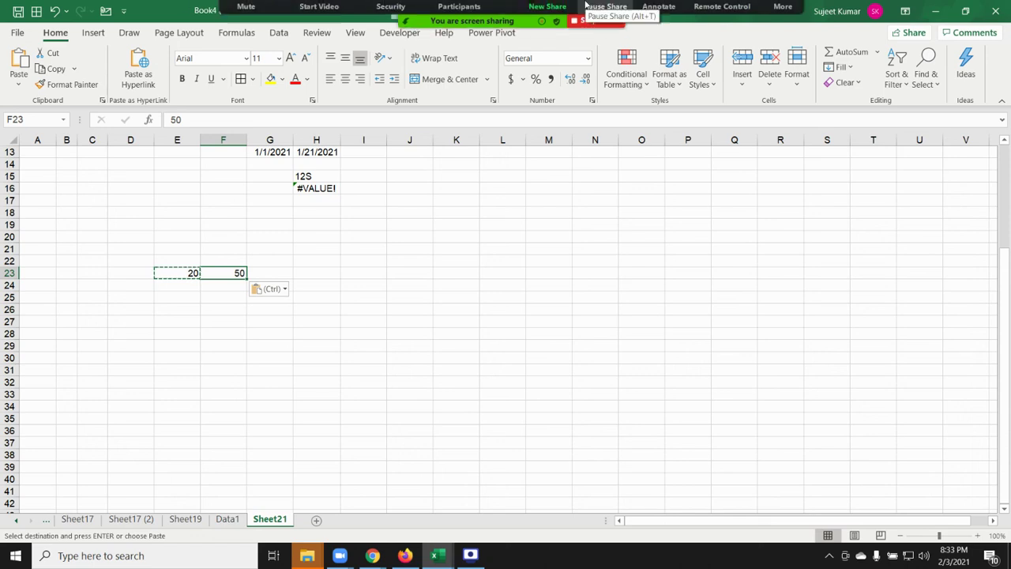
Step: Dismiss Zoom's More menu, then restore and minimize the Screen Recorder window
click(779, 12)
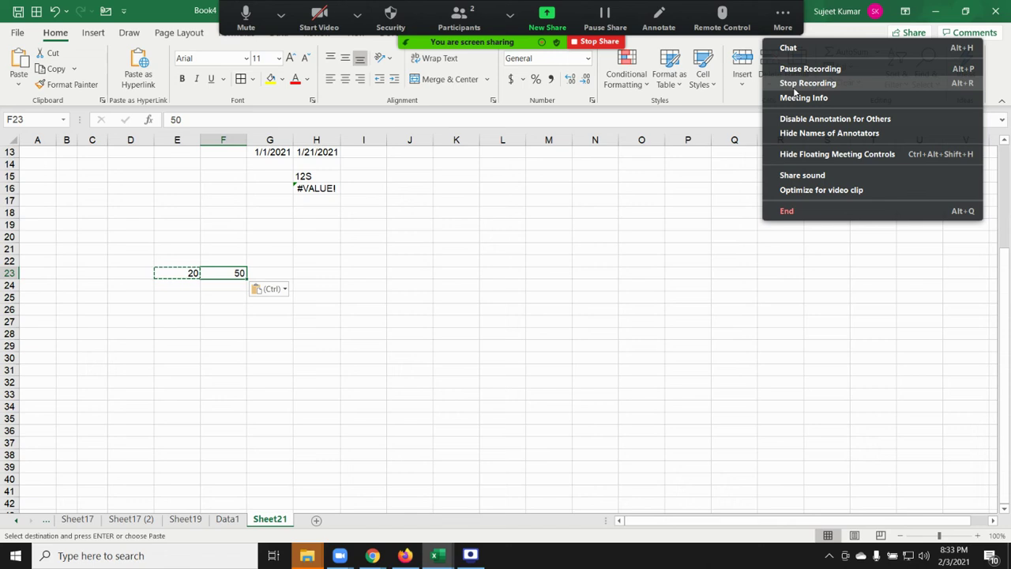
click(794, 84)
mouse_move(471, 556)
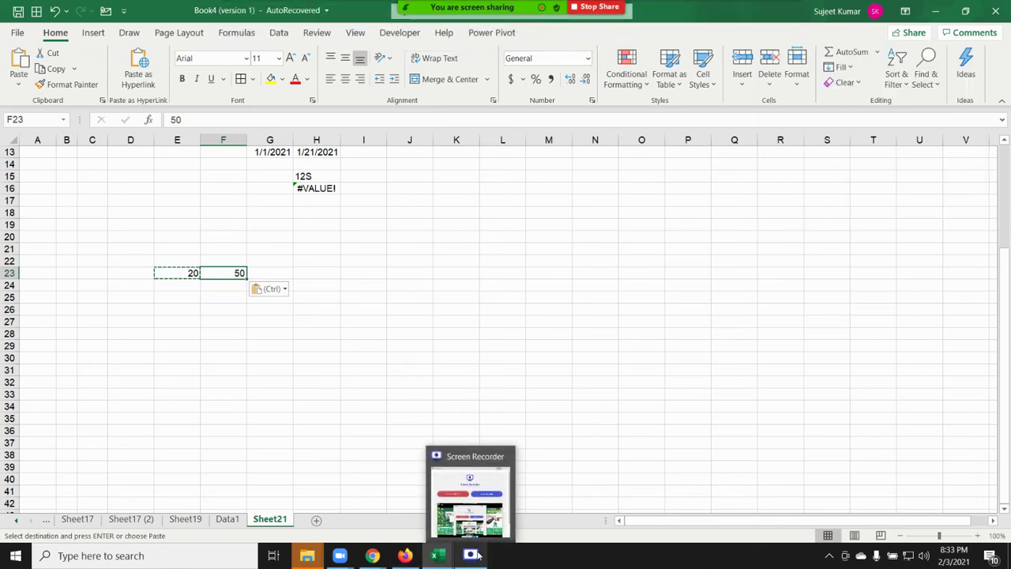
click(470, 502)
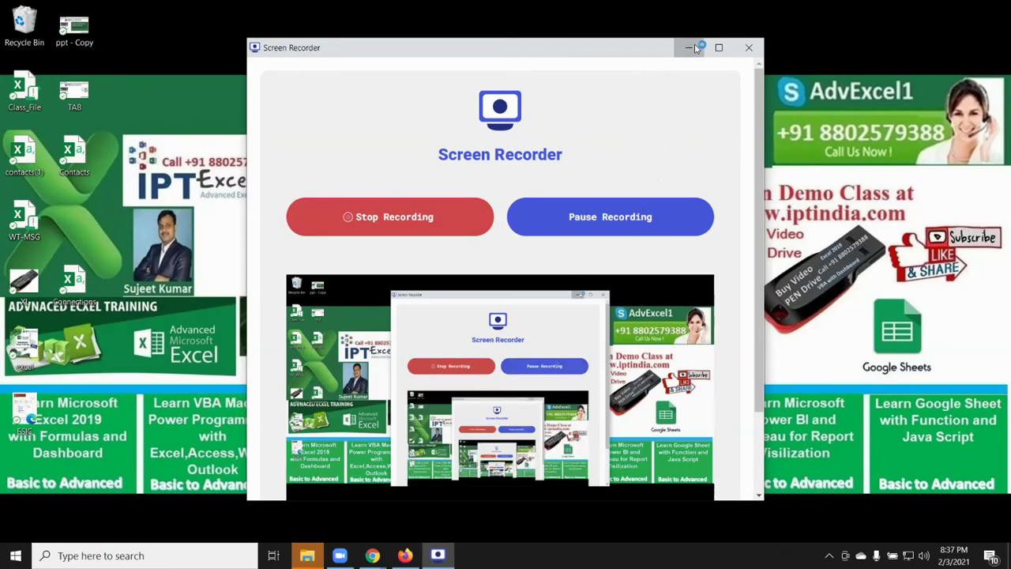
click(695, 46)
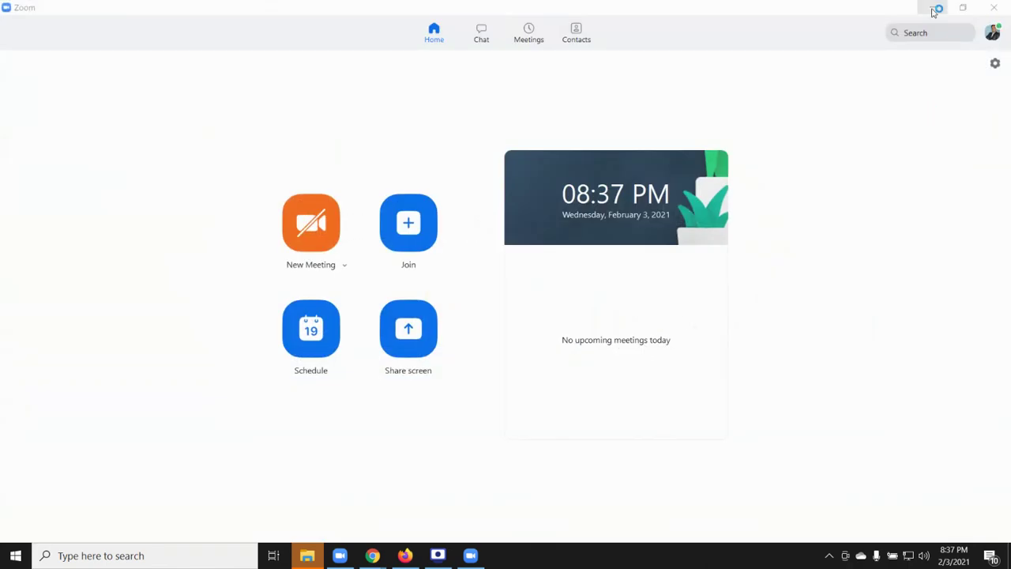
Step: Minimize Zoom's main window to show the Convert Meeting Recording progress
click(932, 7)
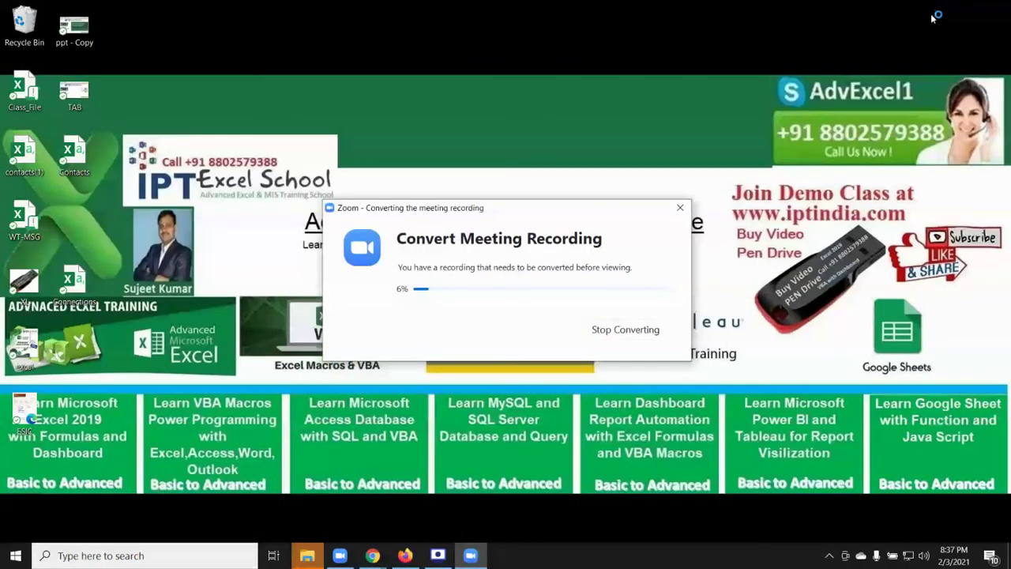